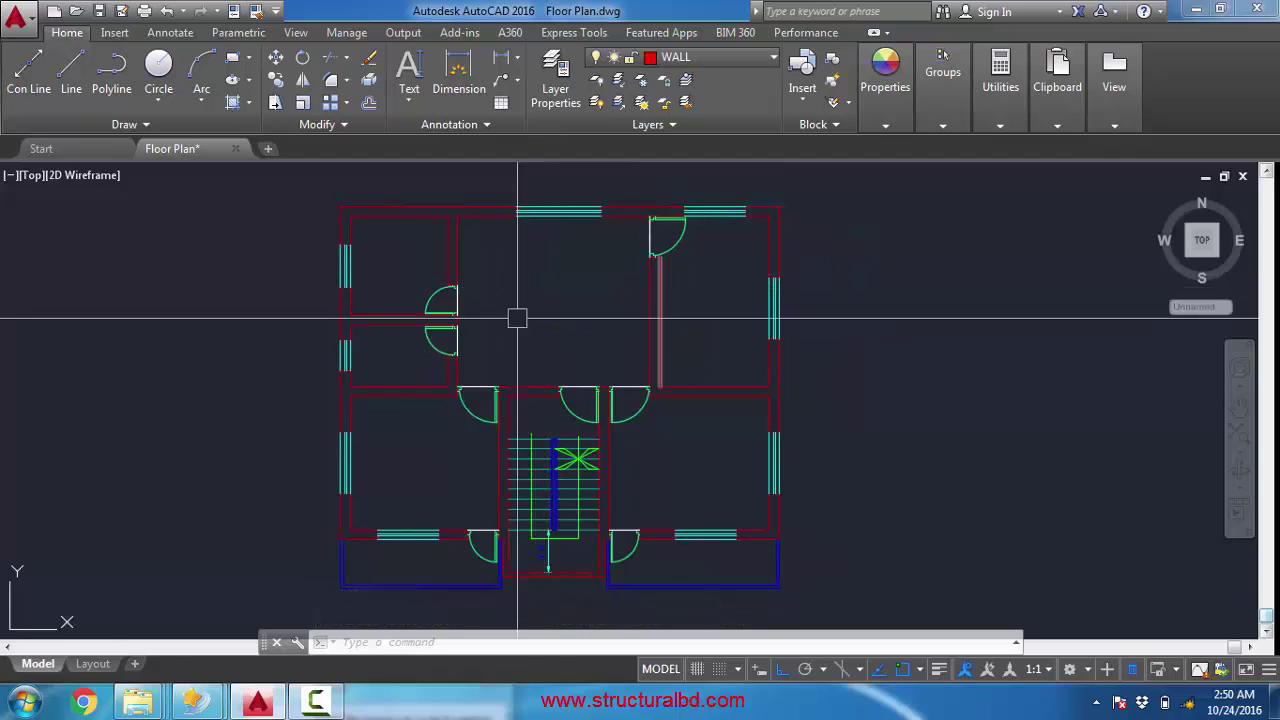
- Create a new text style named Style 01
middle_drag(686, 356, 654, 351)
middle_drag(545, 360, 612, 358)
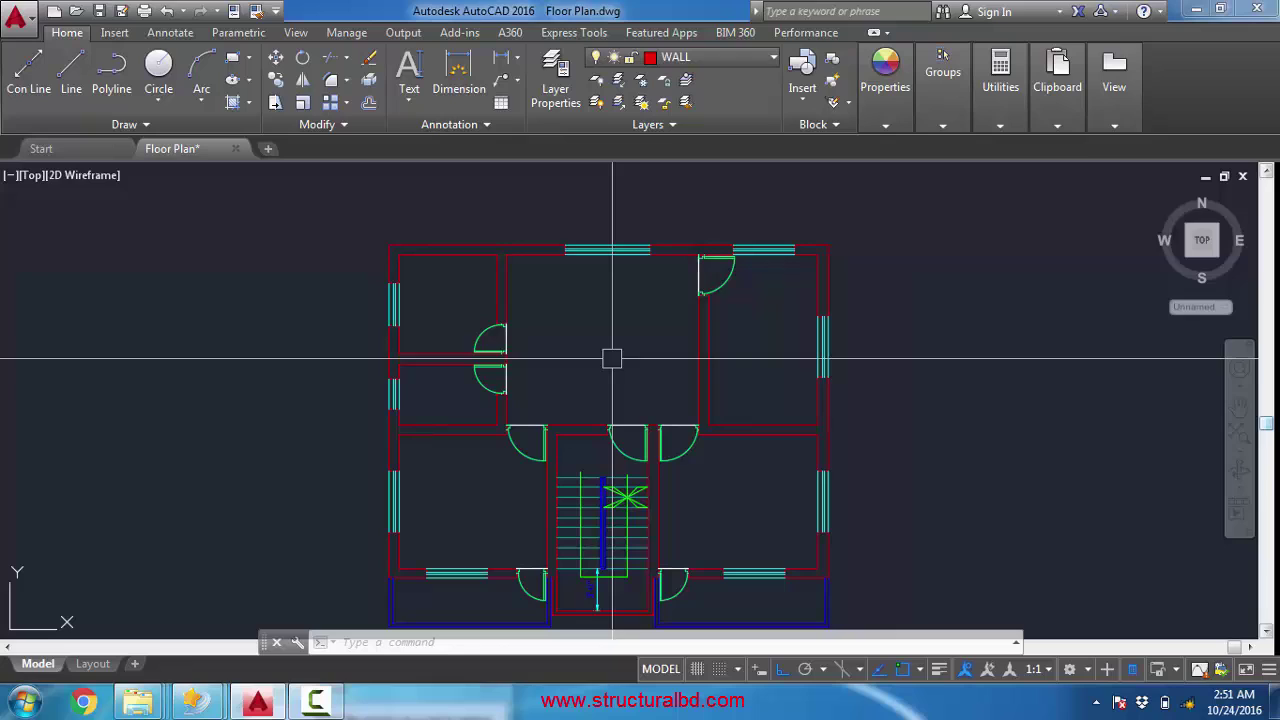
text(s)
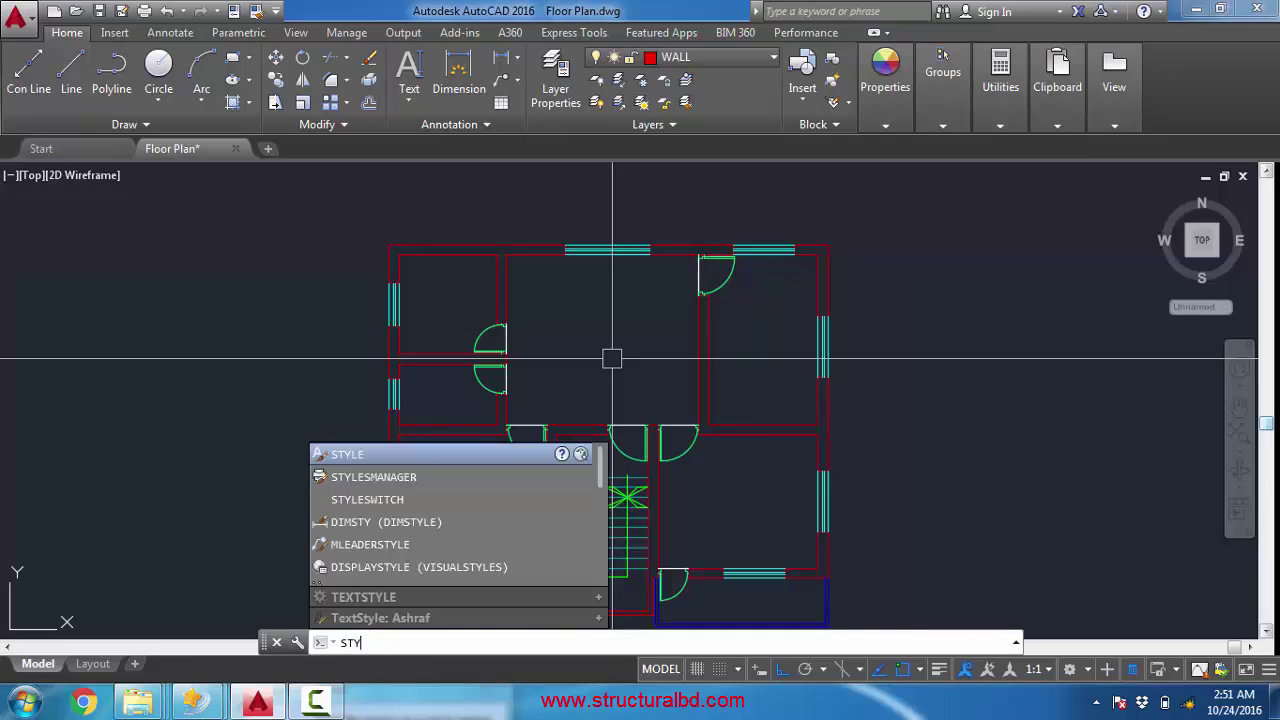
text(ty)
key(BackSpace)
key(Return)
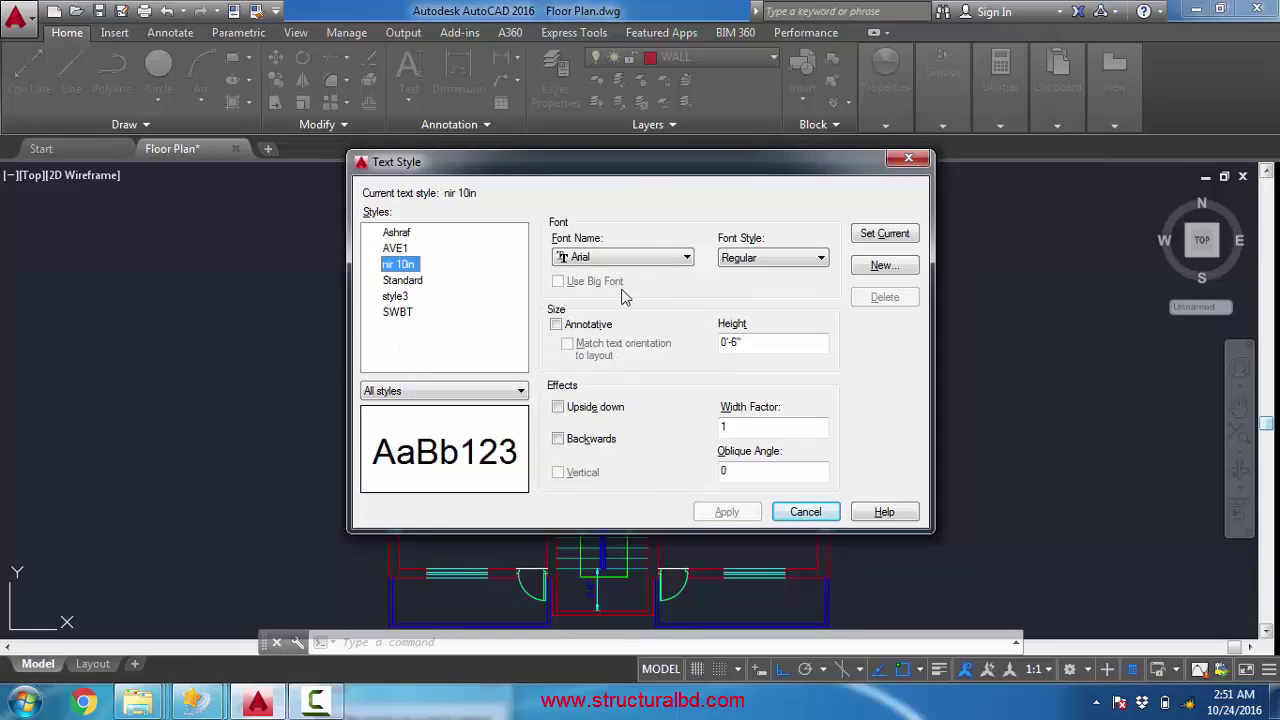
drag(606, 166, 529, 158)
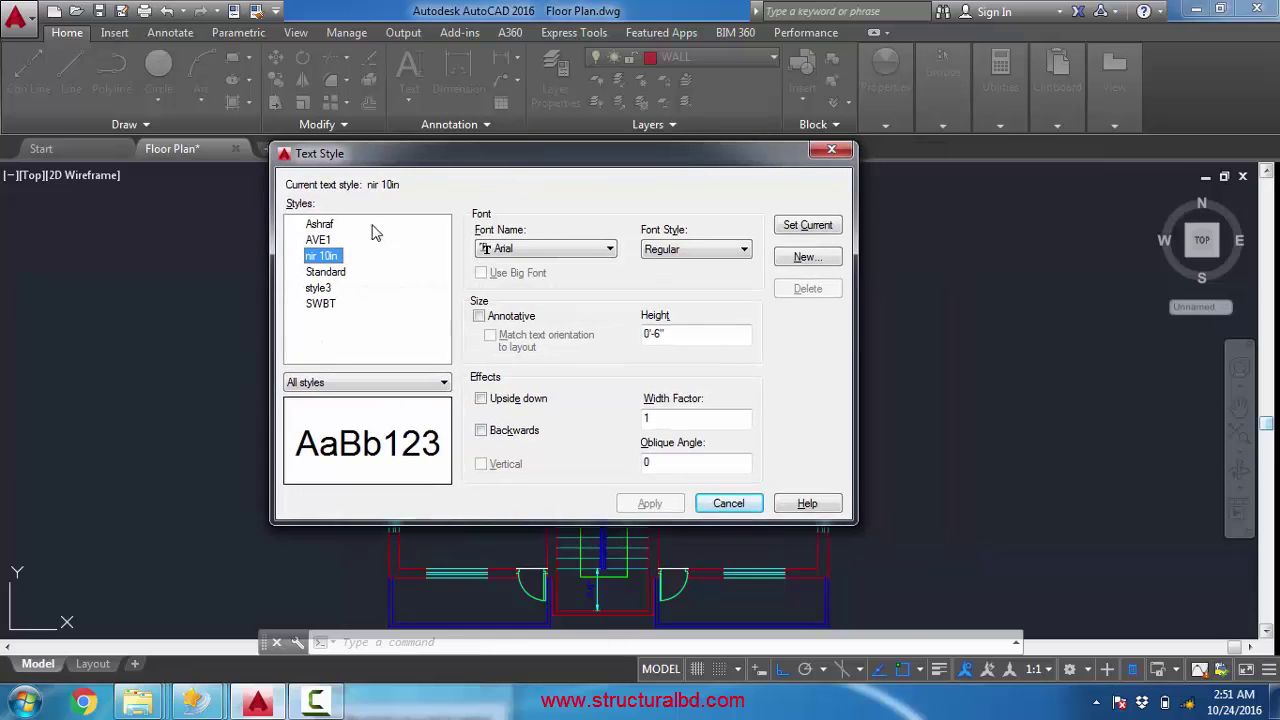
click(806, 257)
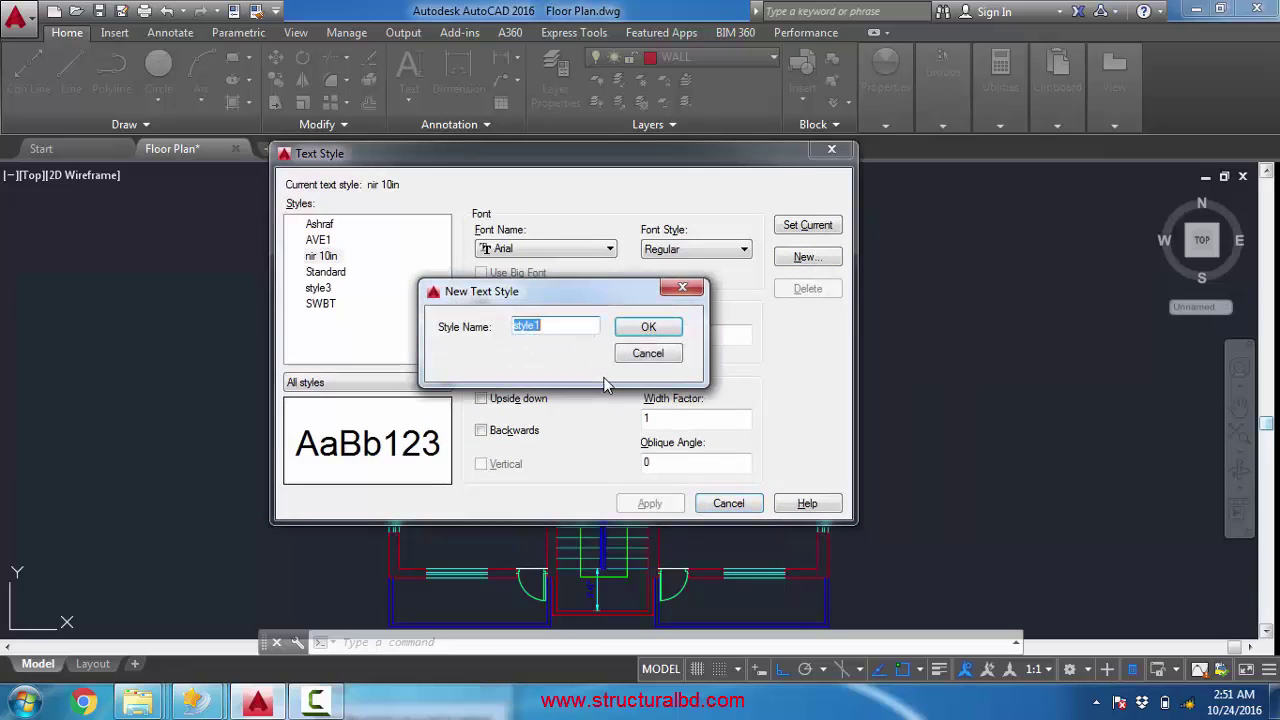
text(sty)
click(652, 330)
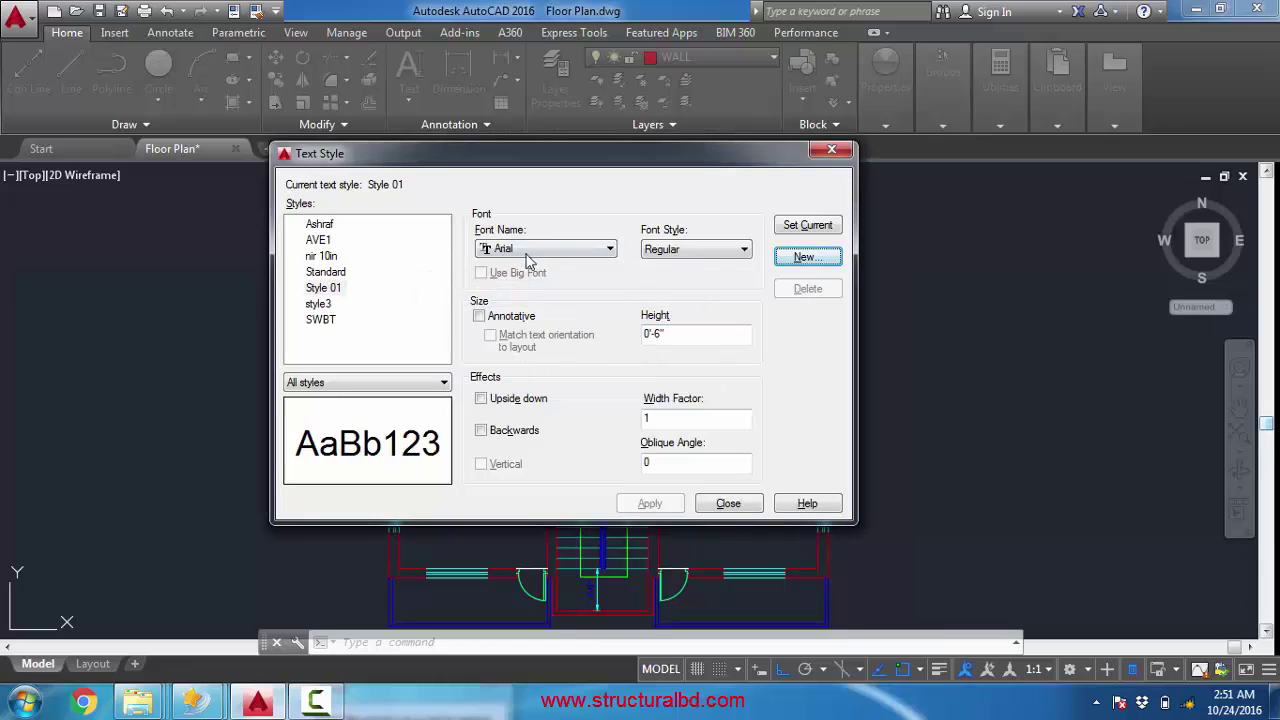
- Set the font of Style 01 to complex.shx
click(550, 249)
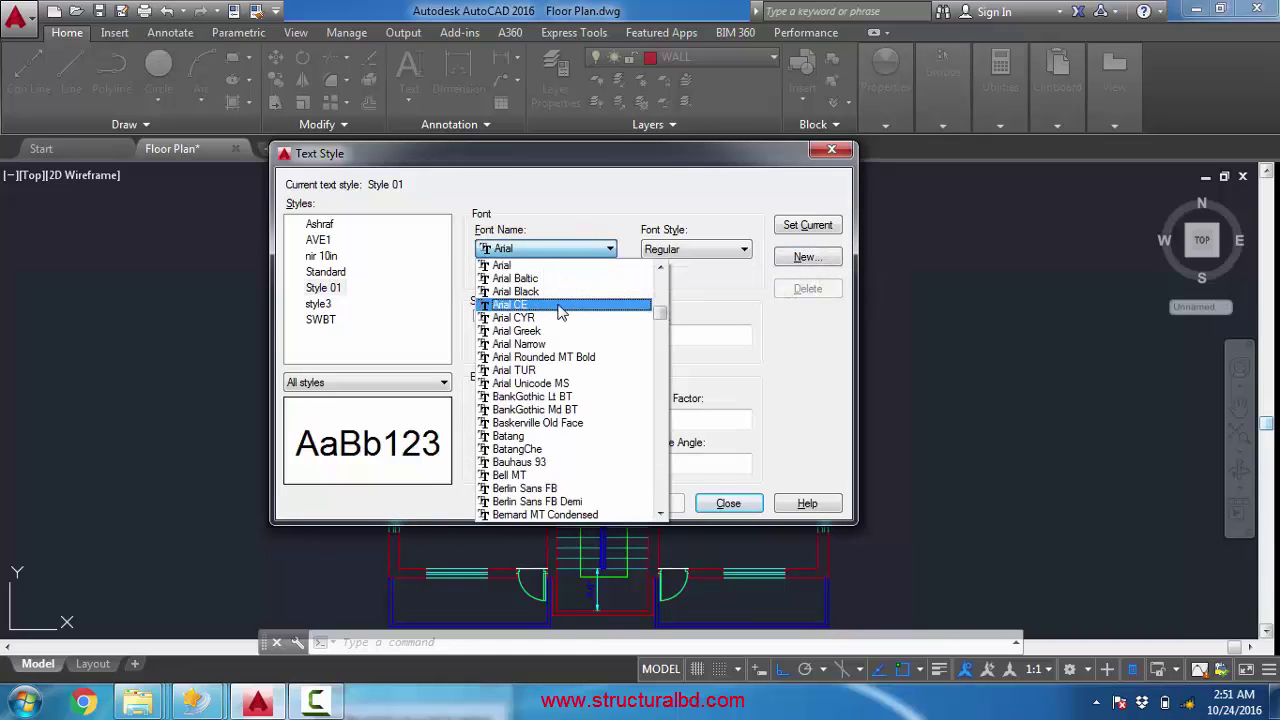
scroll(548, 267, down, 2)
scroll(548, 267, down, 4)
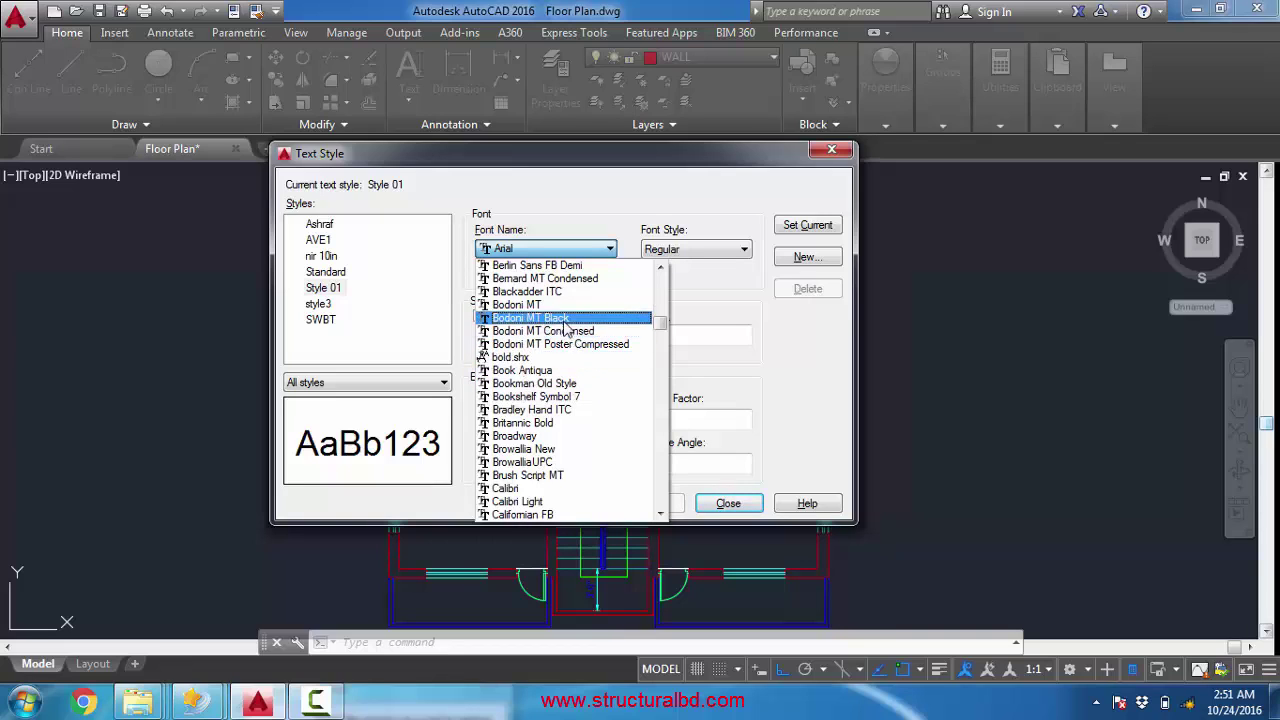
scroll(565, 328, down, 1)
scroll(540, 335, down, 2)
scroll(540, 340, down, 1)
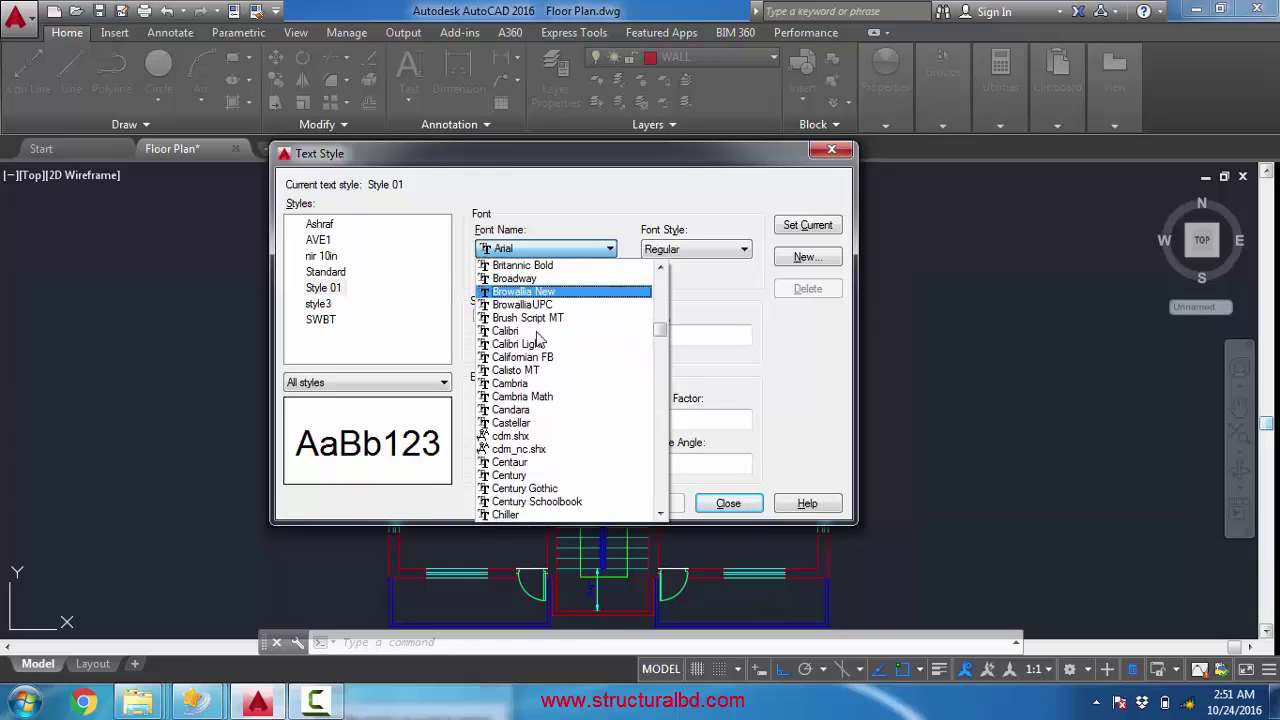
scroll(538, 335, down, 1)
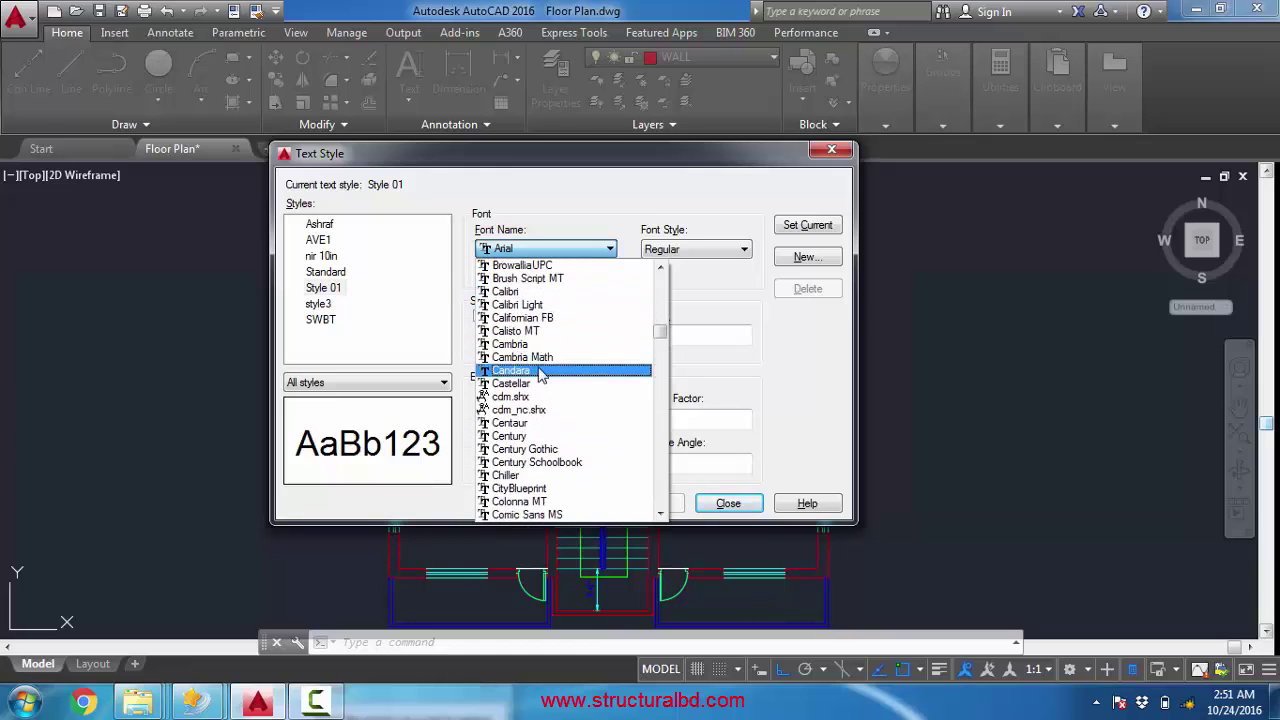
scroll(543, 320, down, 2)
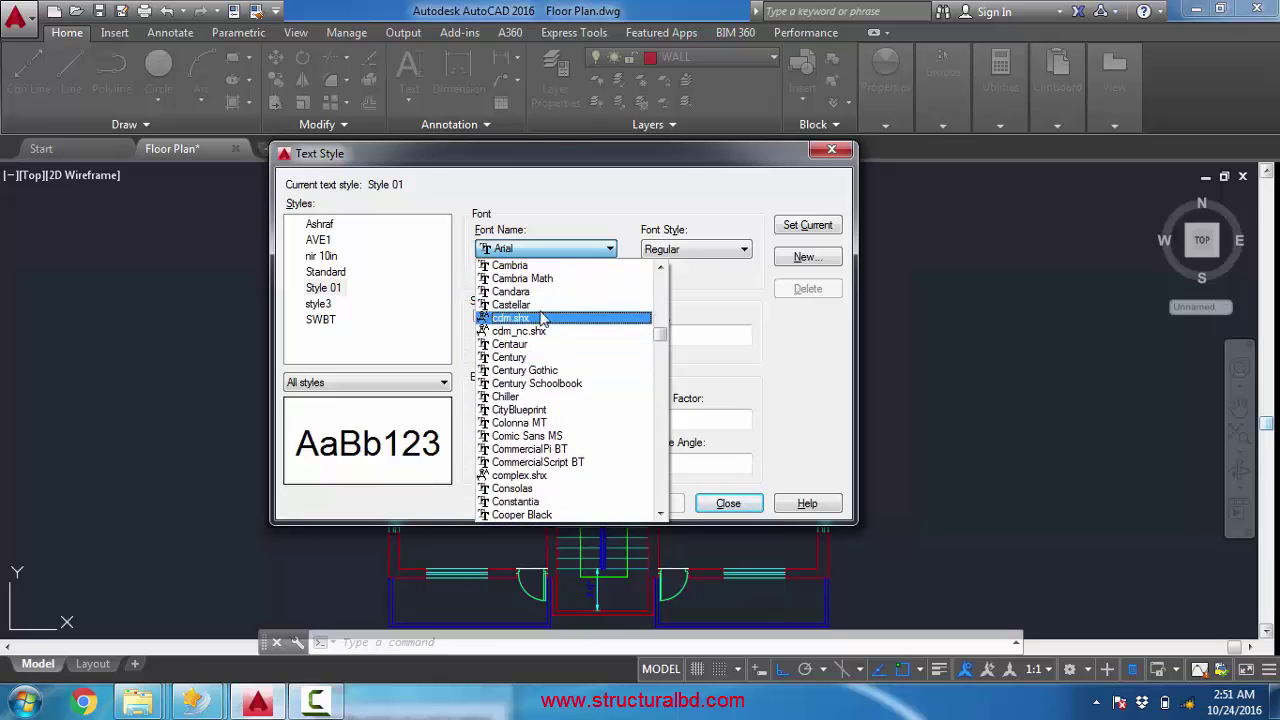
scroll(556, 310, down, 1)
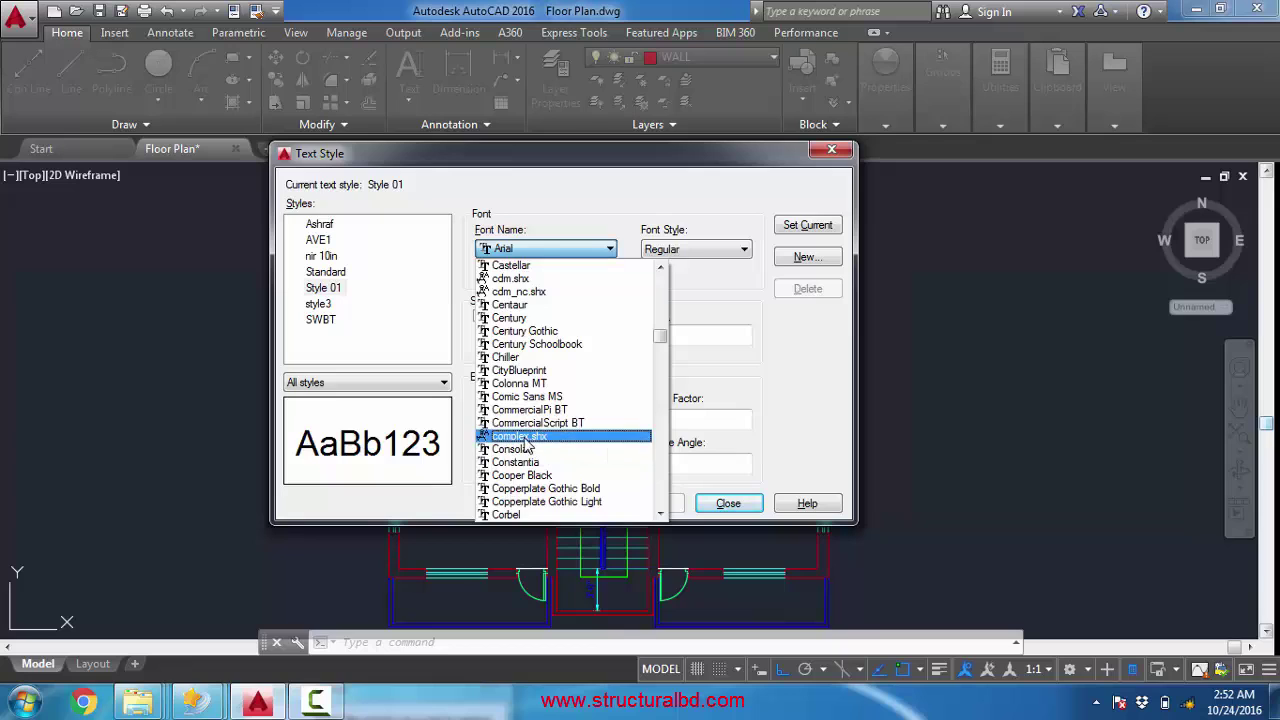
click(520, 436)
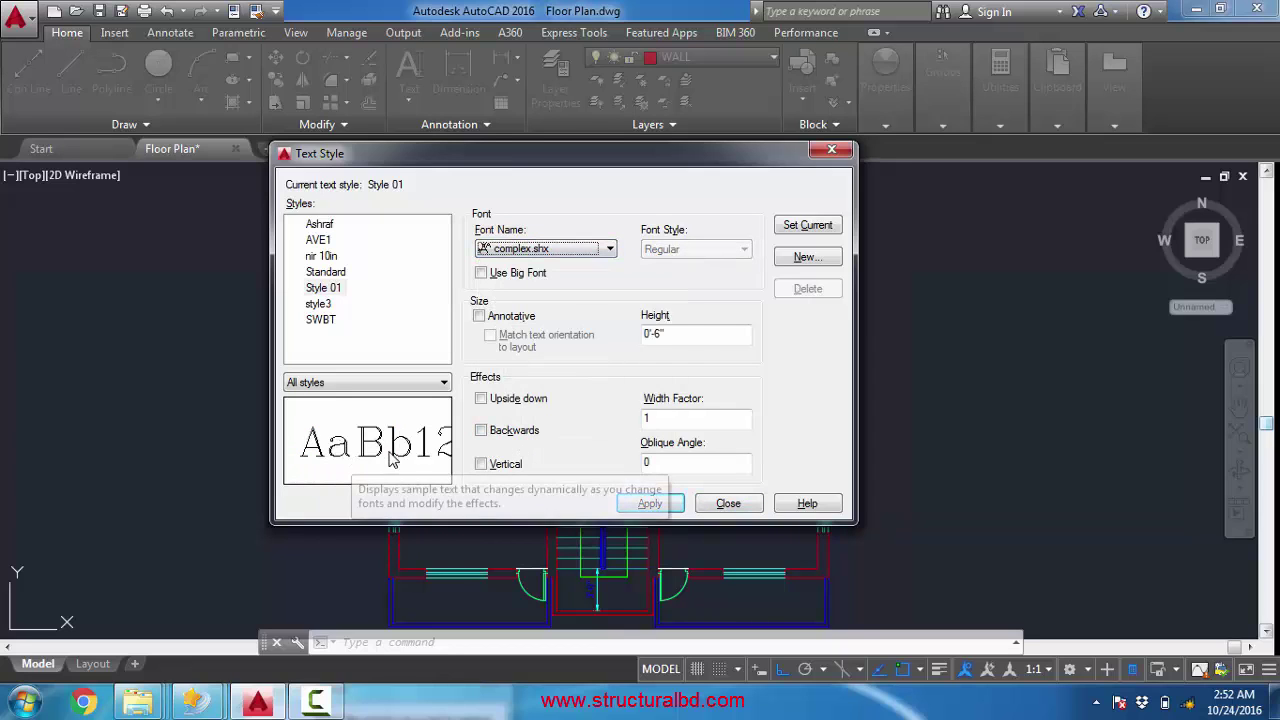
- Change the font of Style 01 to simplex.shx and set its text height to 0
click(583, 250)
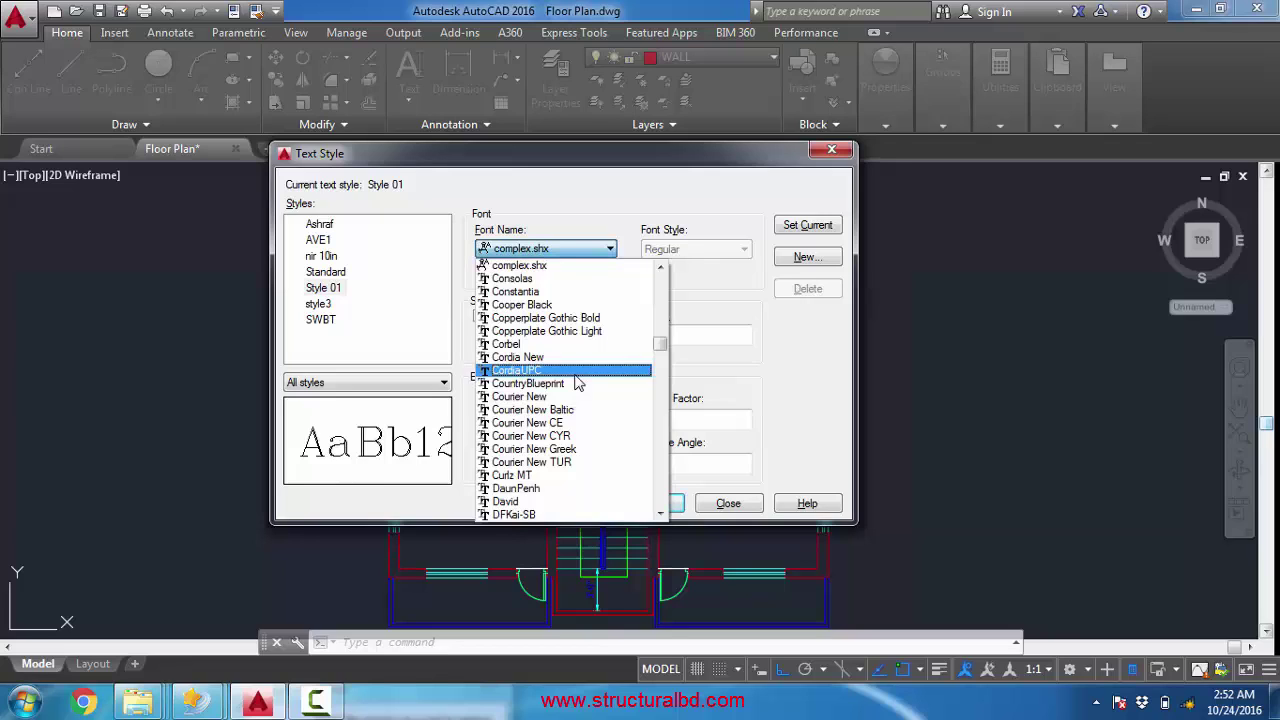
key(s)
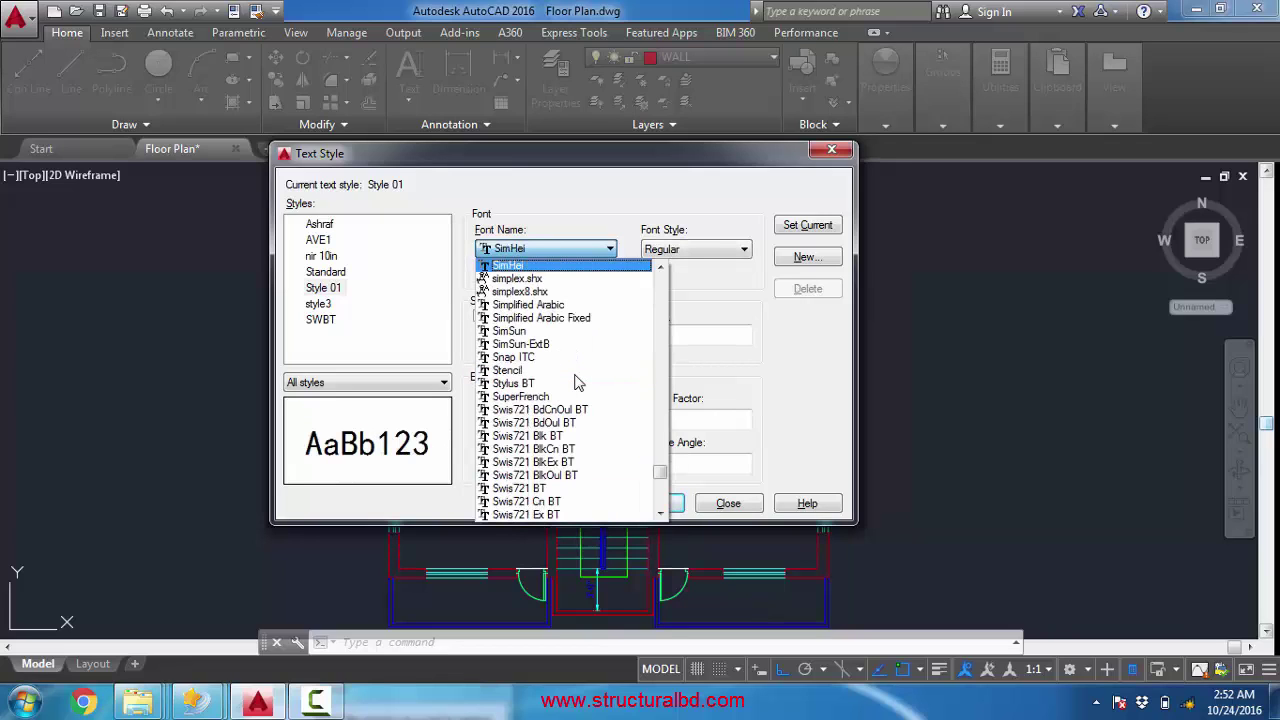
click(520, 279)
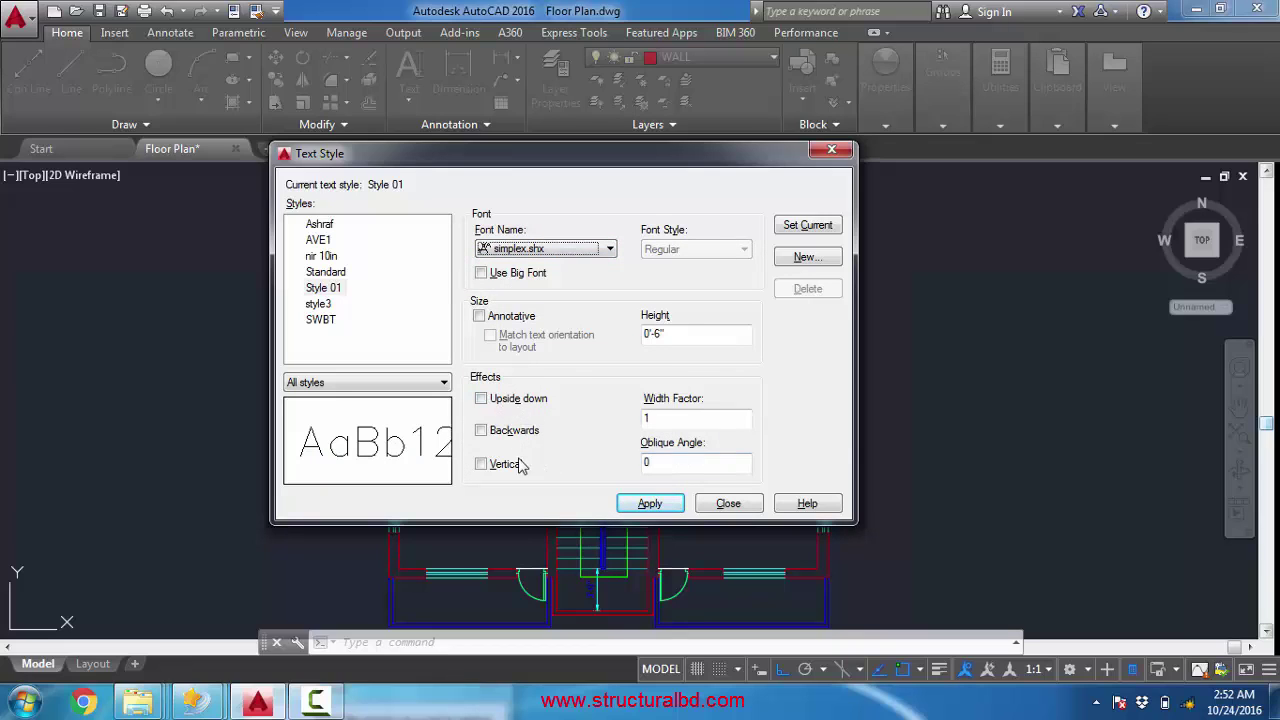
drag(694, 333, 590, 341)
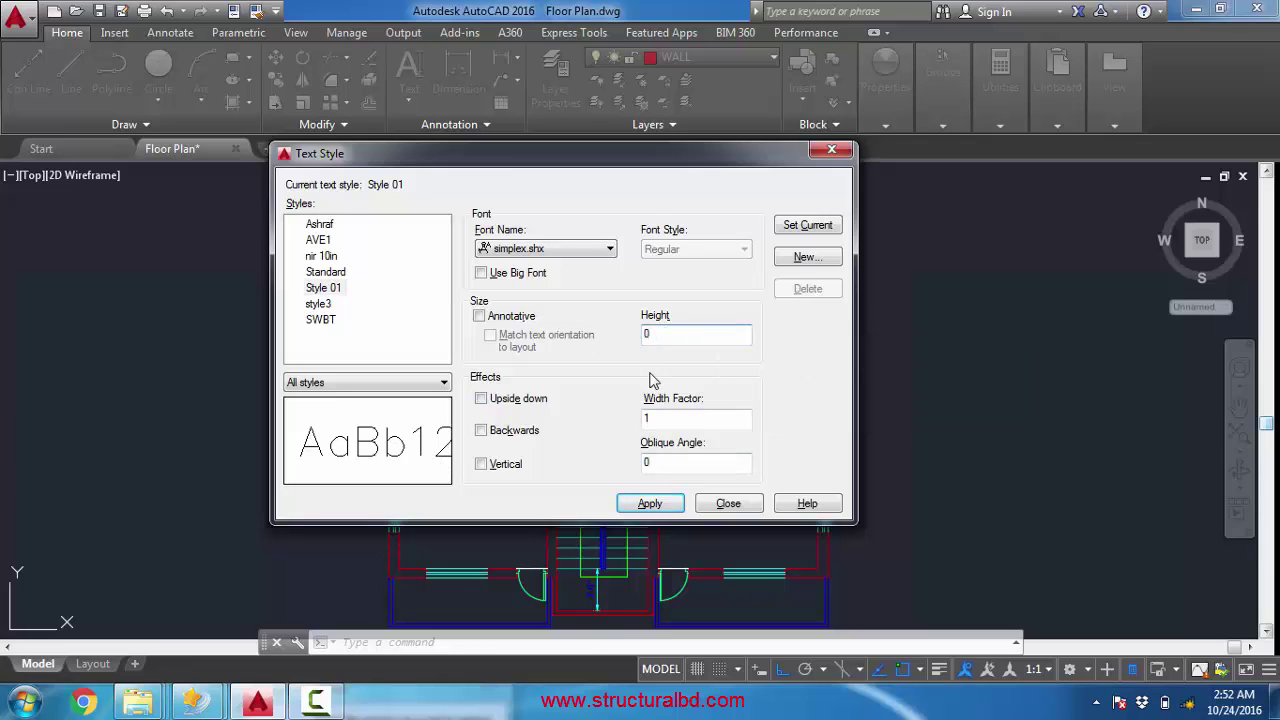
- Try width factors of .9 and .7 for Style 01, settle on .9, and apply the style settings
click(716, 420)
click(678, 418)
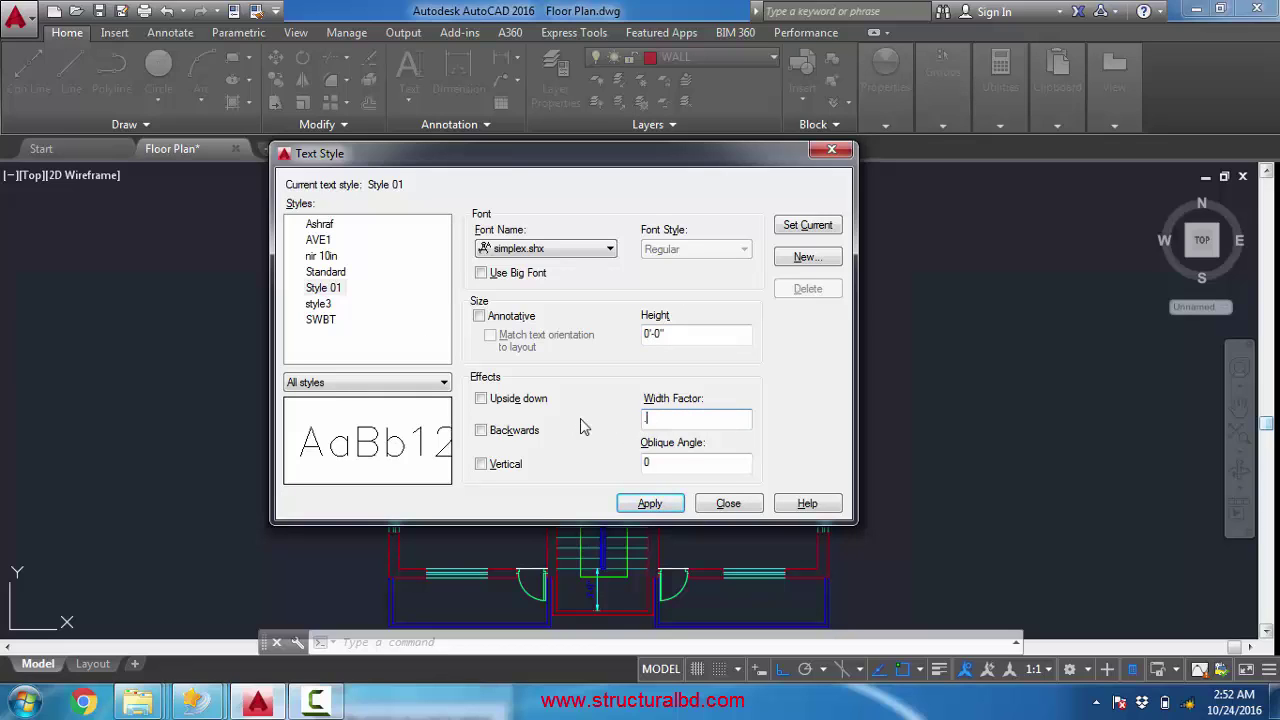
text(.9)
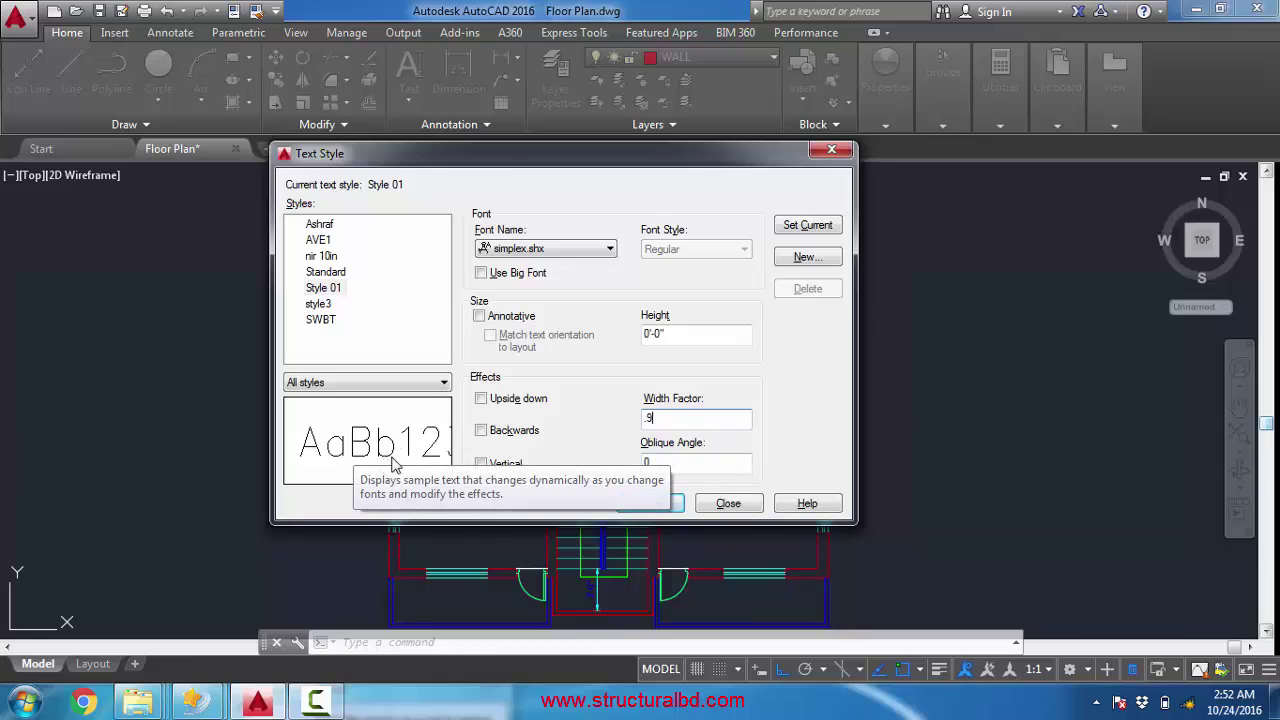
drag(676, 420, 610, 413)
key(BackSpace)
text(.7)
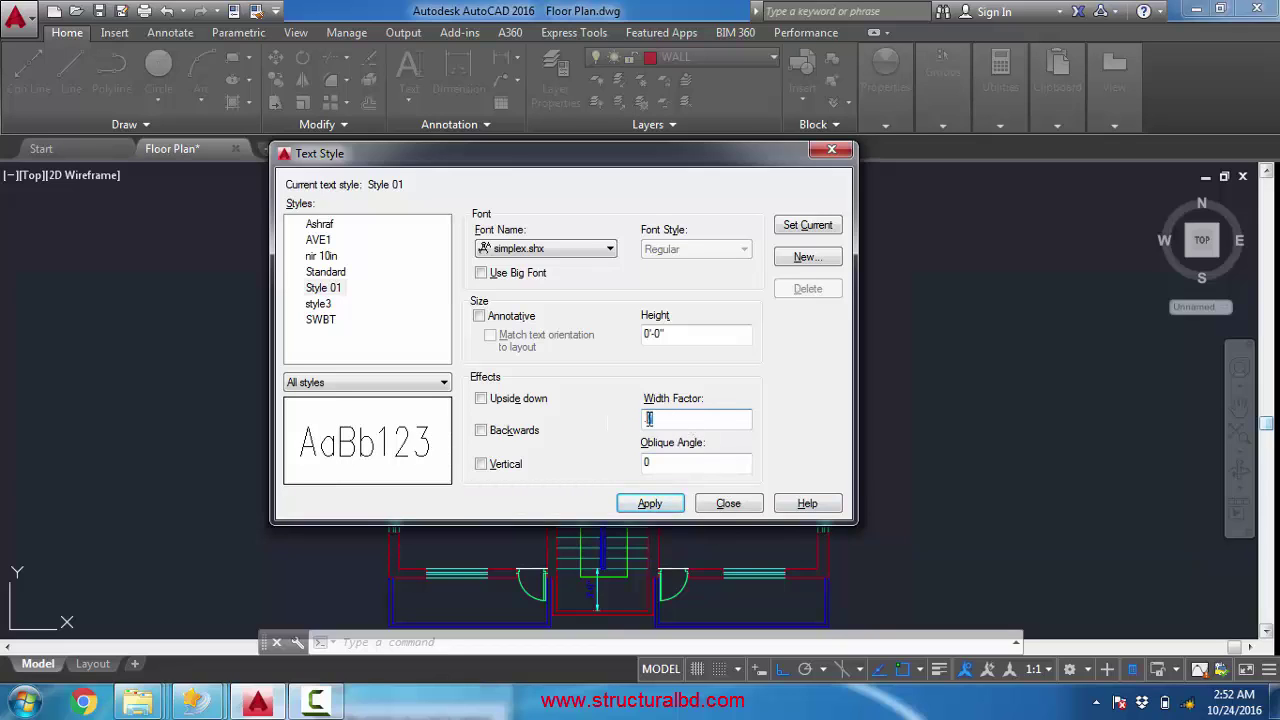
text(9)
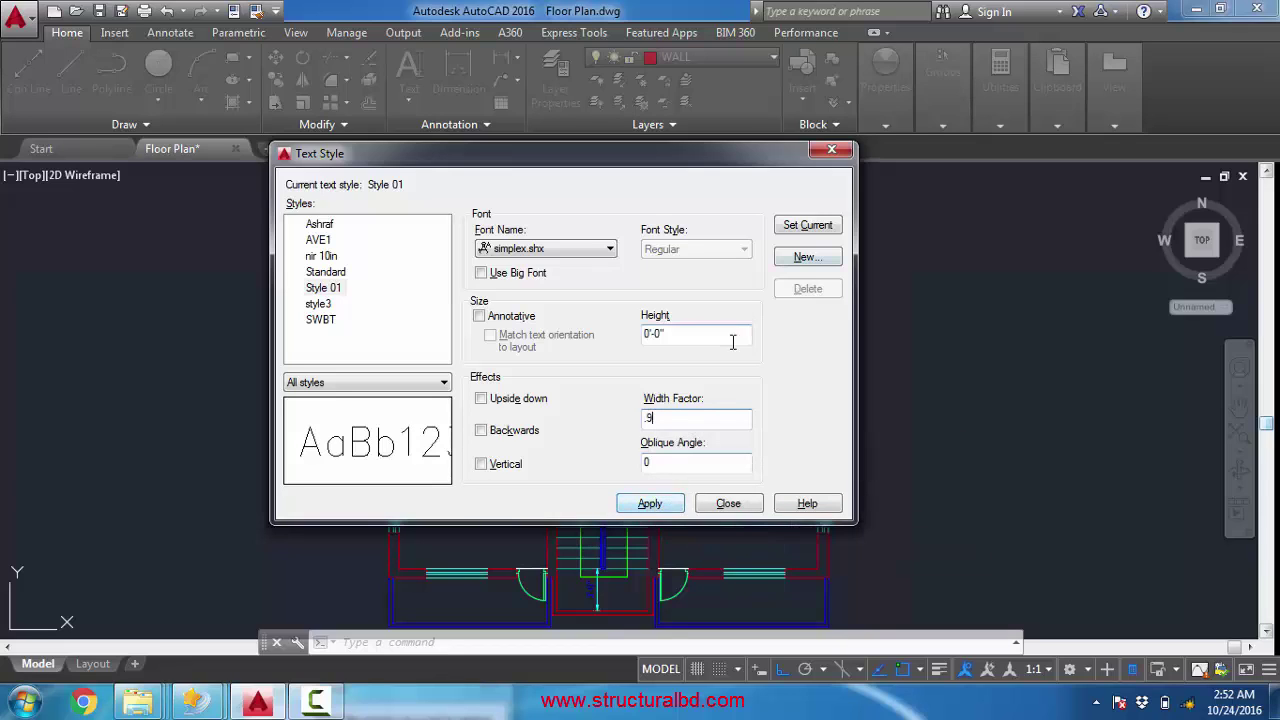
click(652, 506)
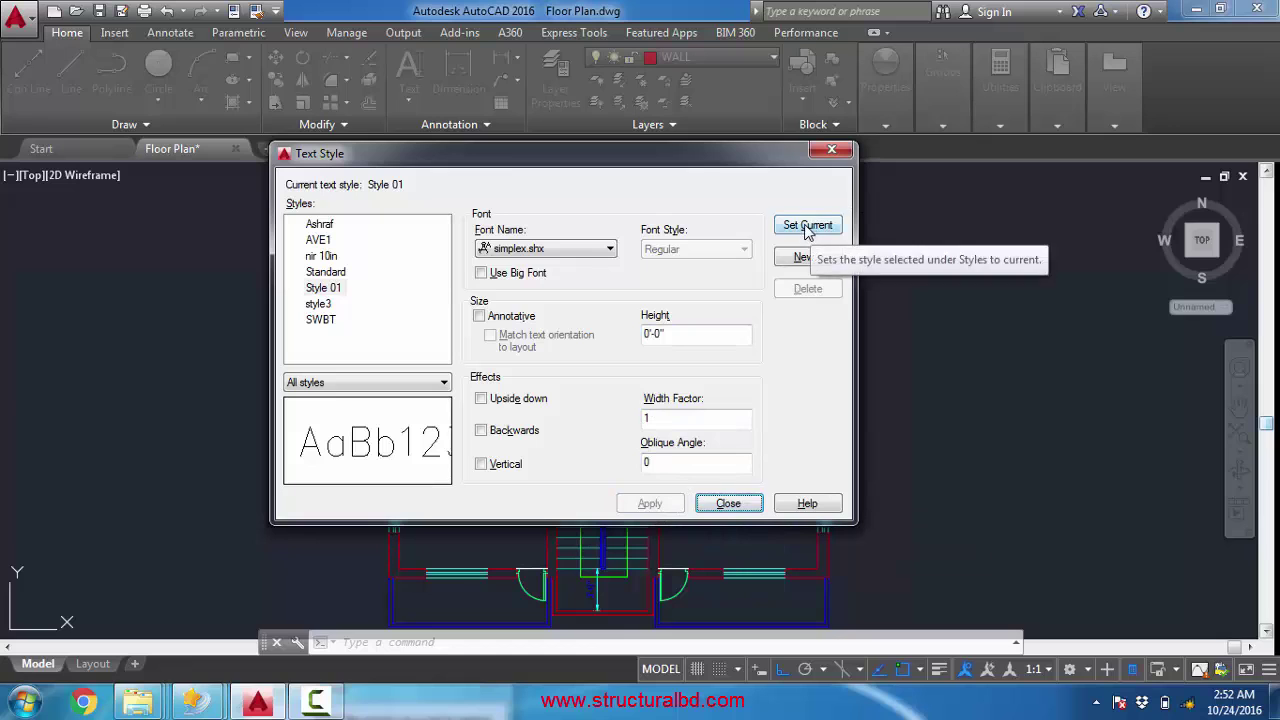
click(728, 503)
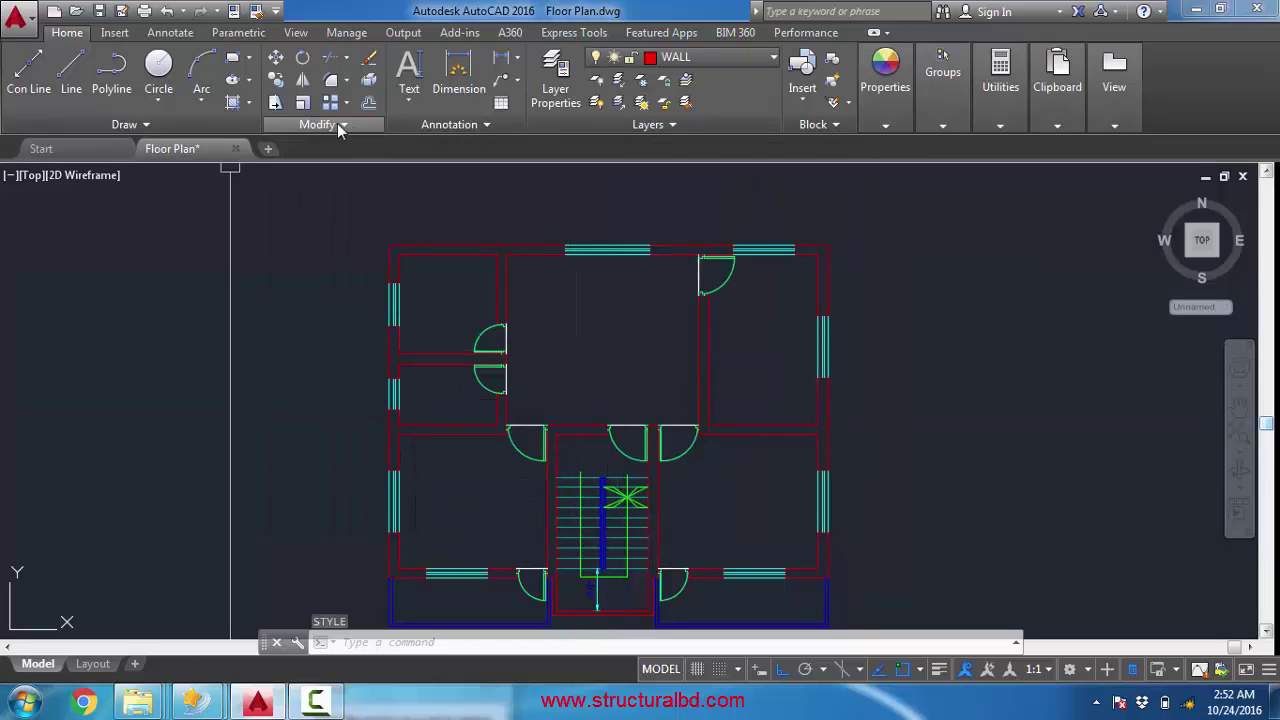
- Add single-line text in the upper central room reading DINING and ROOM on separate lines, with height 12 and the default rotation of 0
click(409, 105)
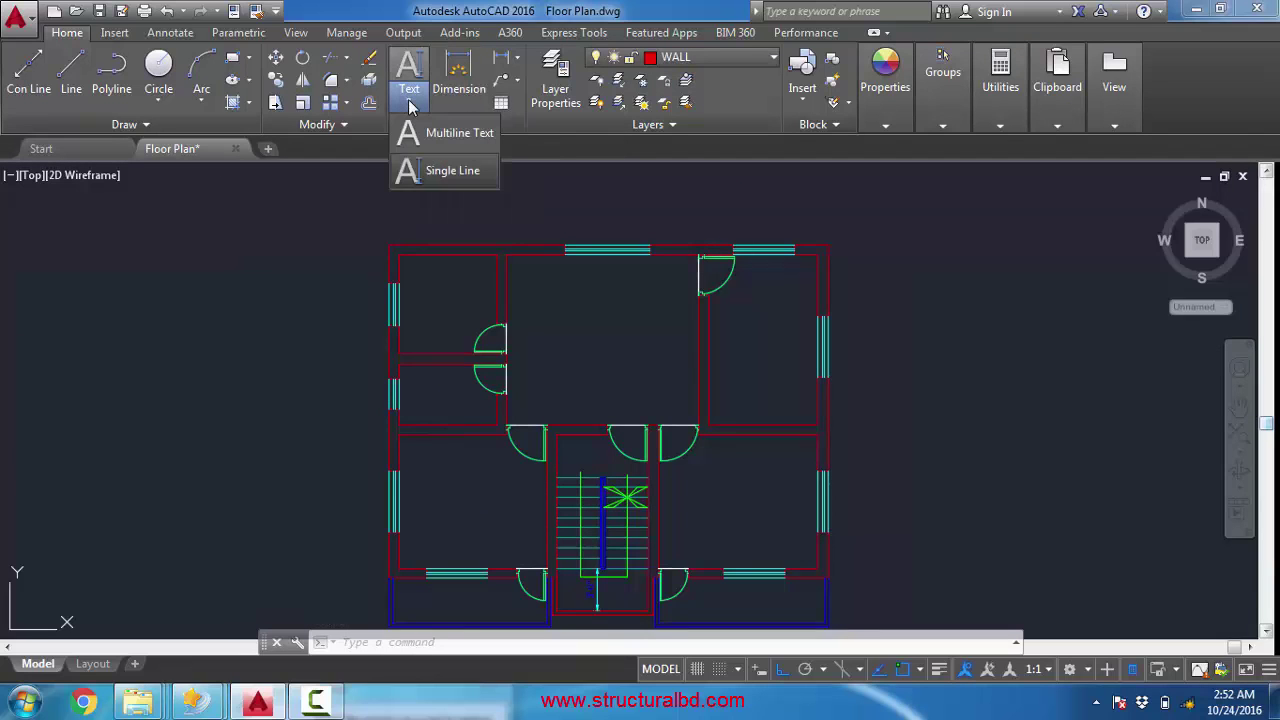
click(432, 172)
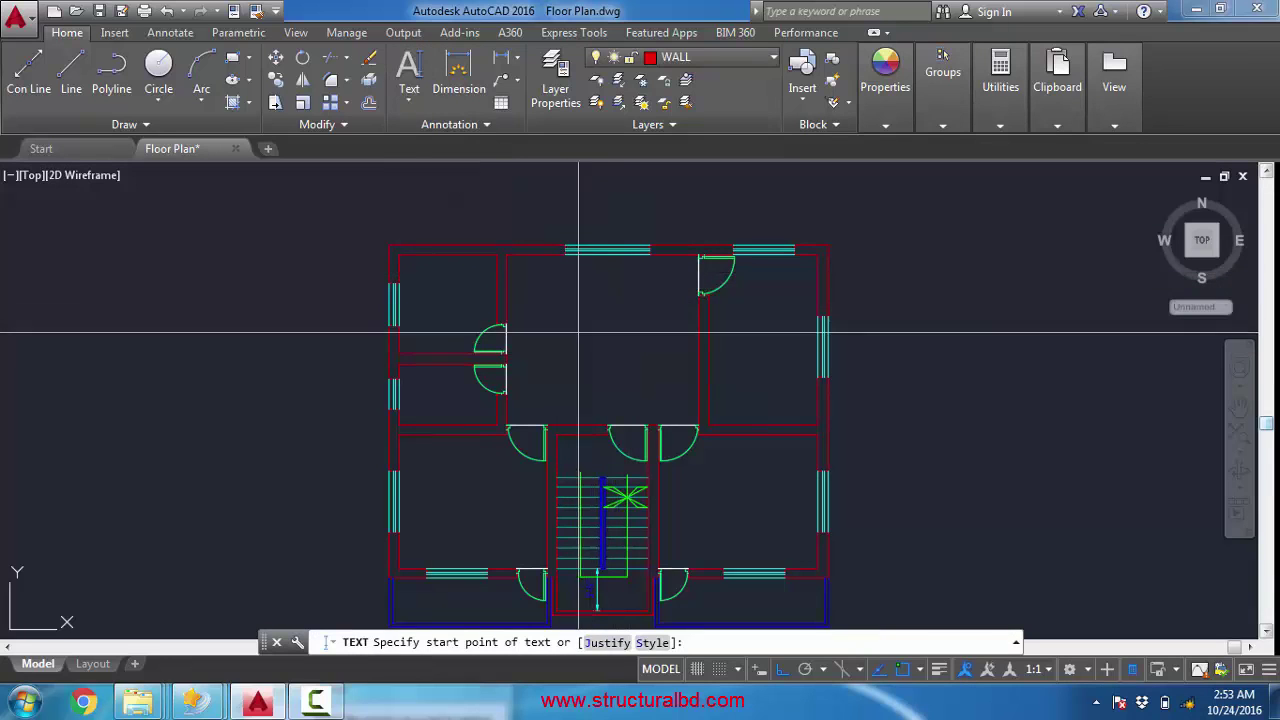
scroll(586, 349, up, 2)
scroll(571, 313, up, 2)
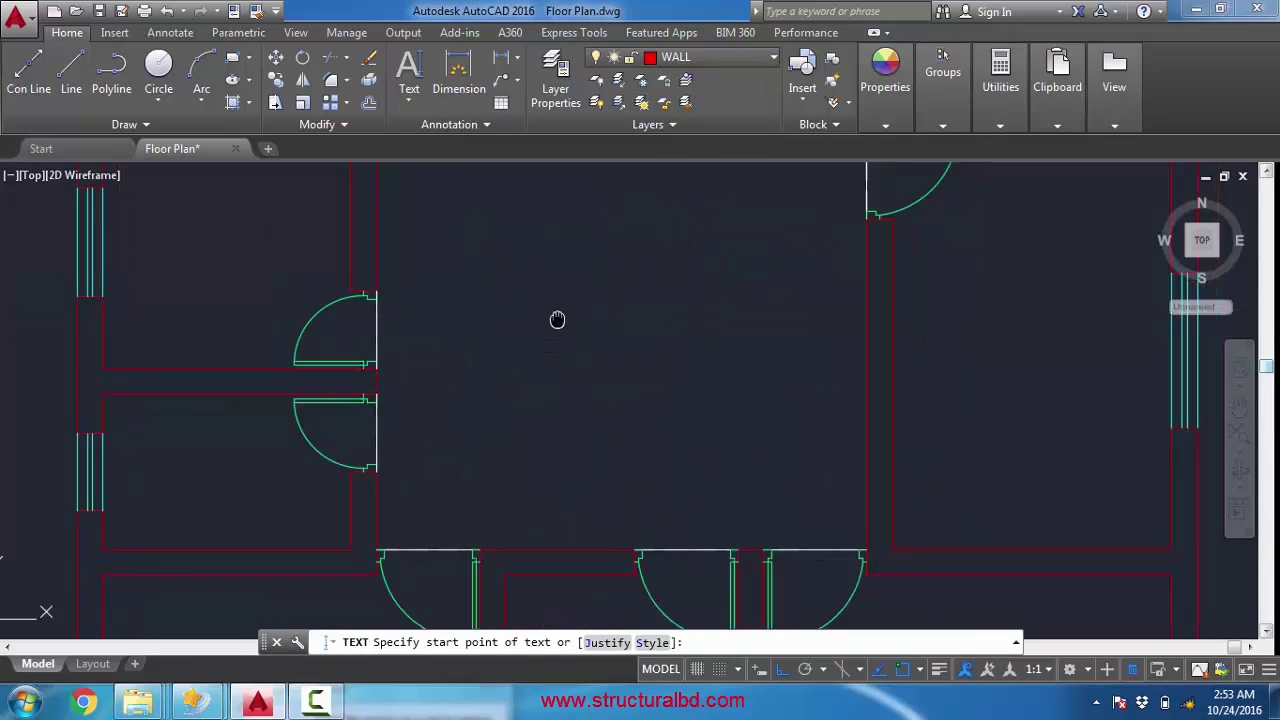
click(513, 289)
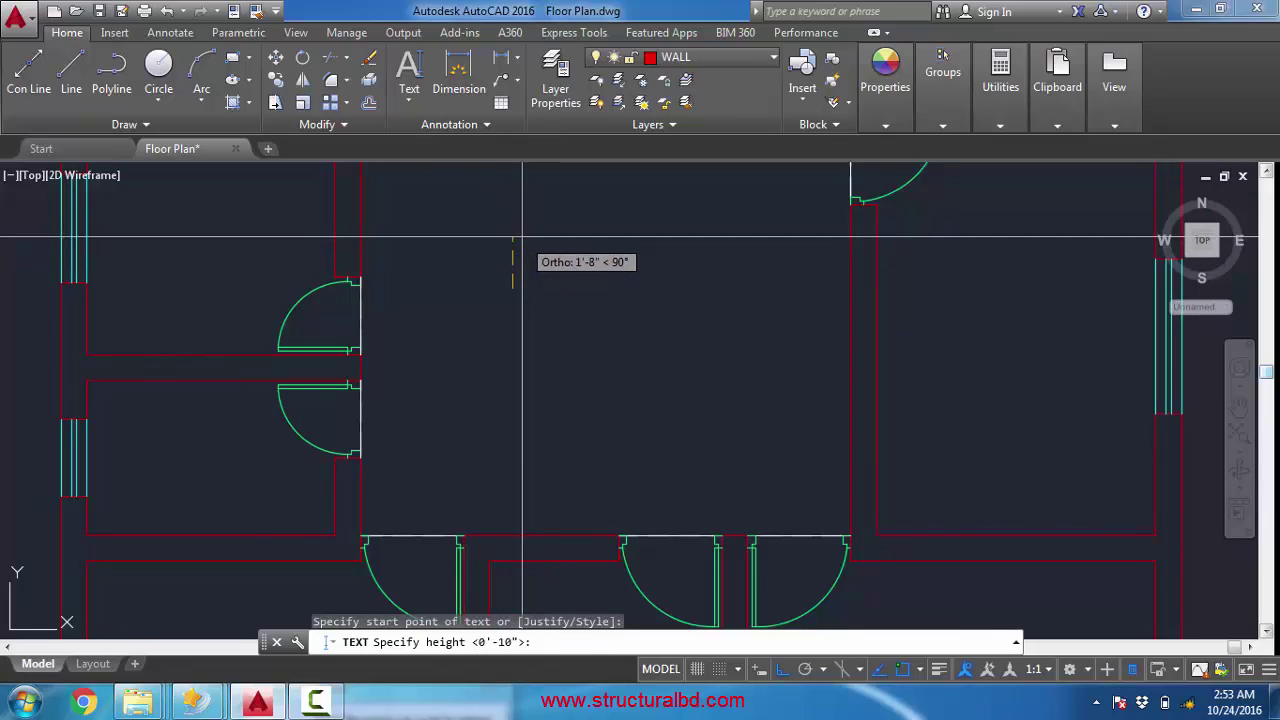
text(12)
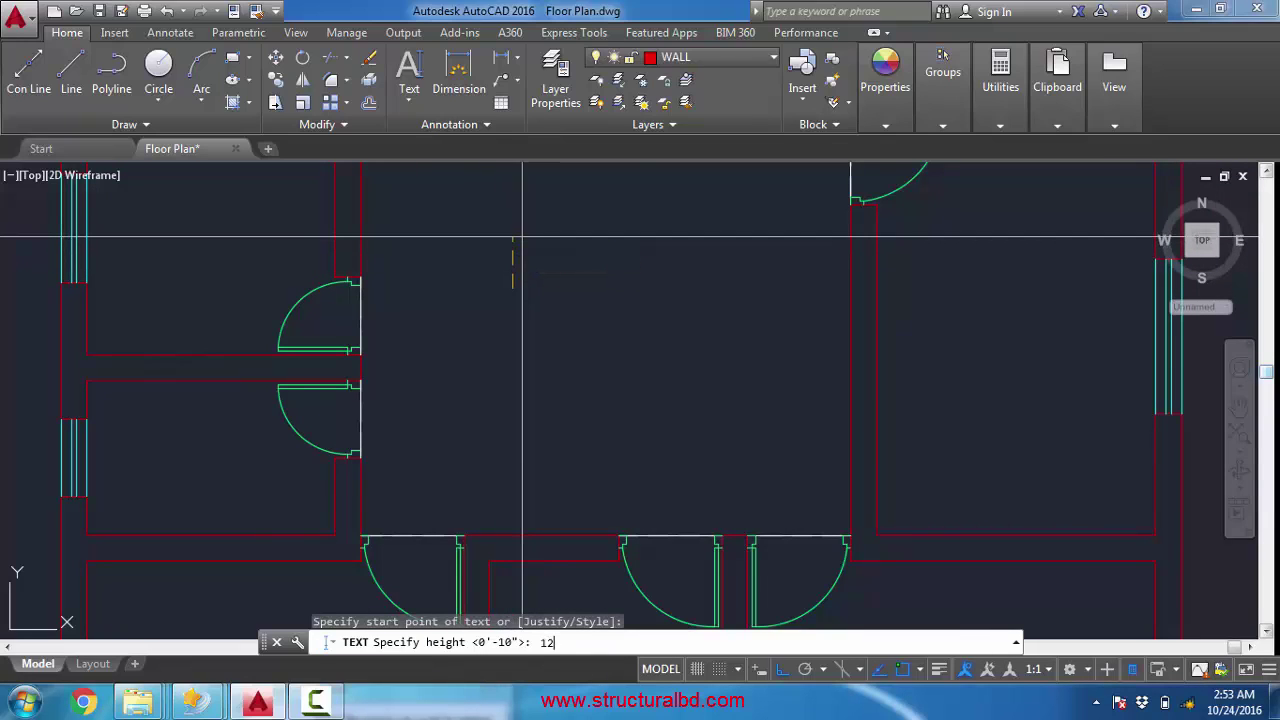
key(Return)
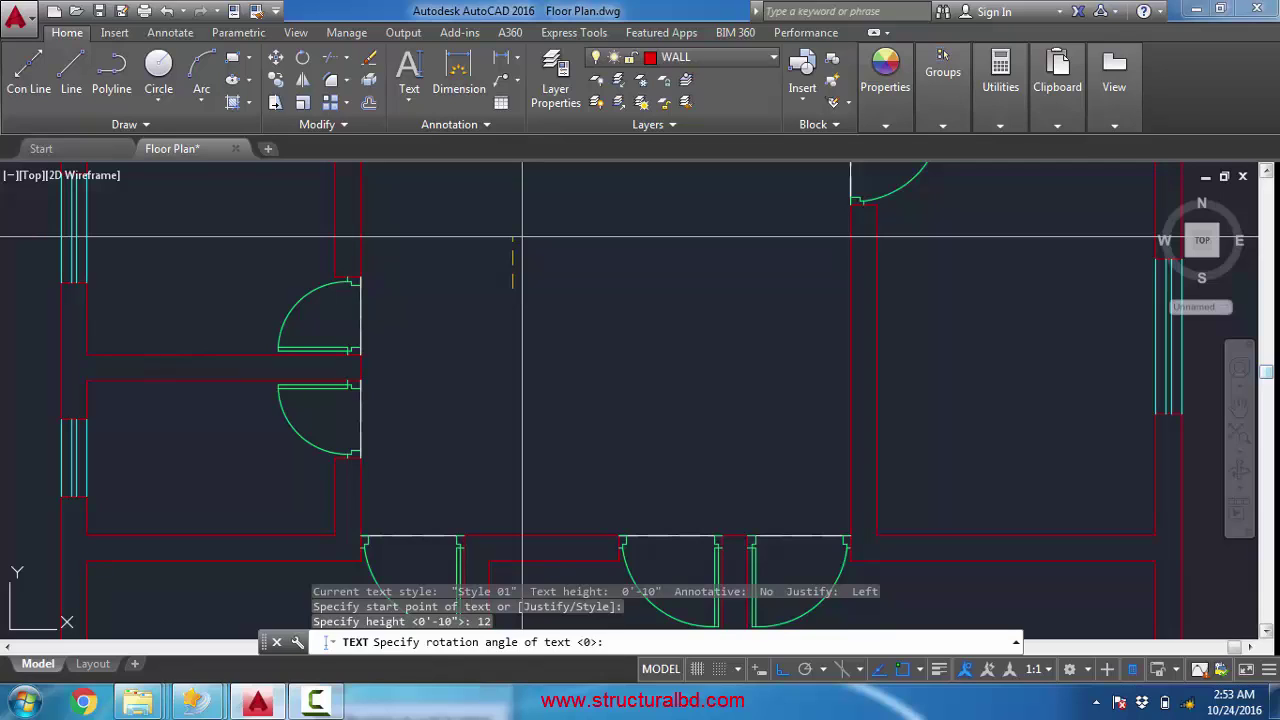
key(Return)
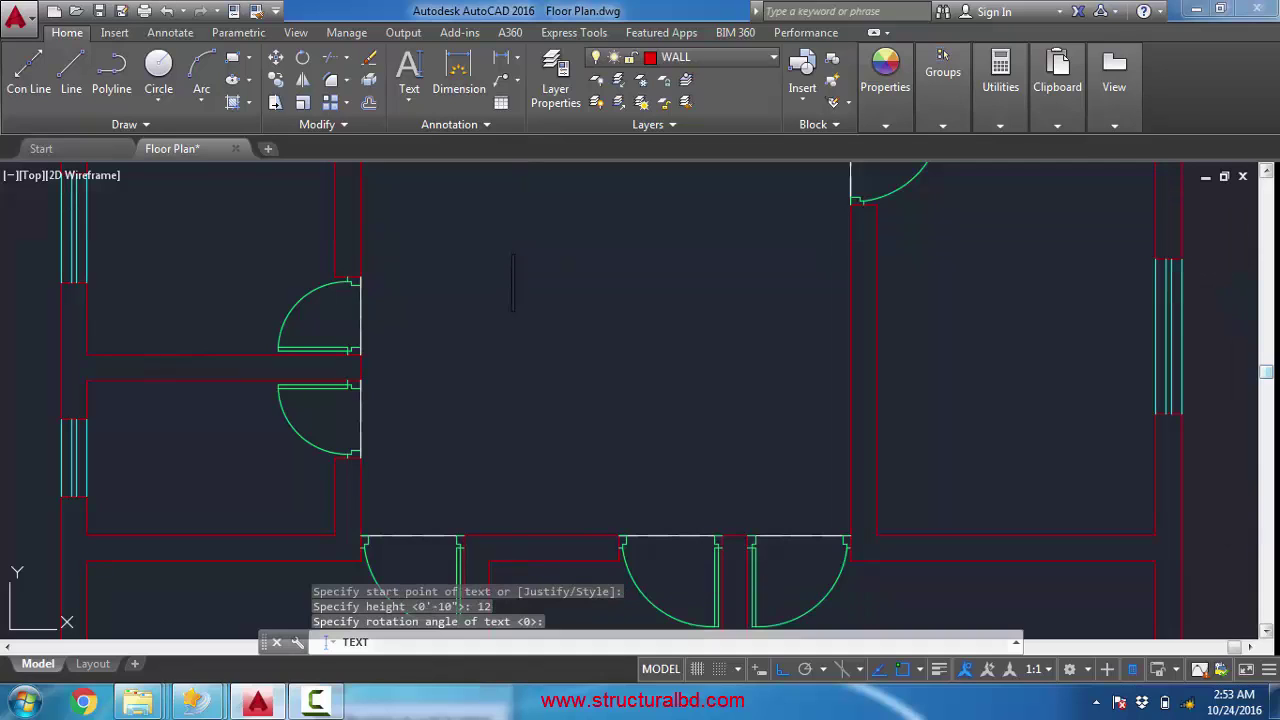
text(DINING)
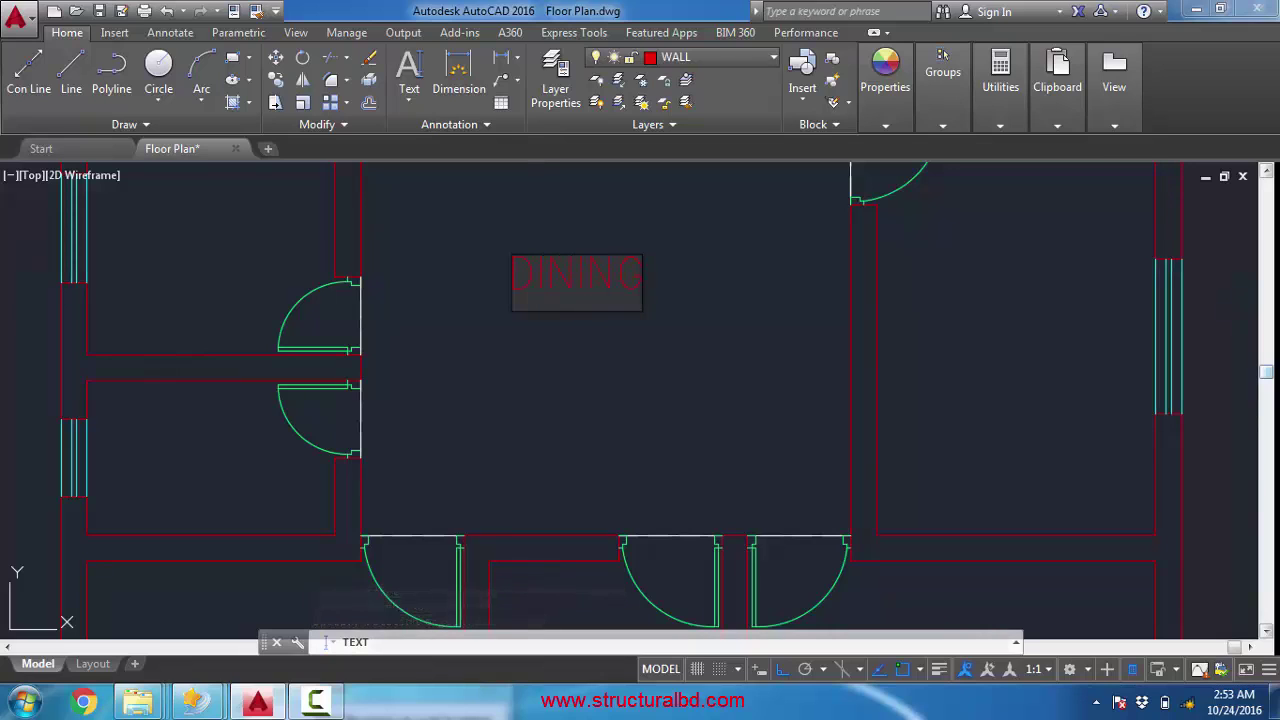
key(Return)
text(ROOM)
key(Return)
key(Return)
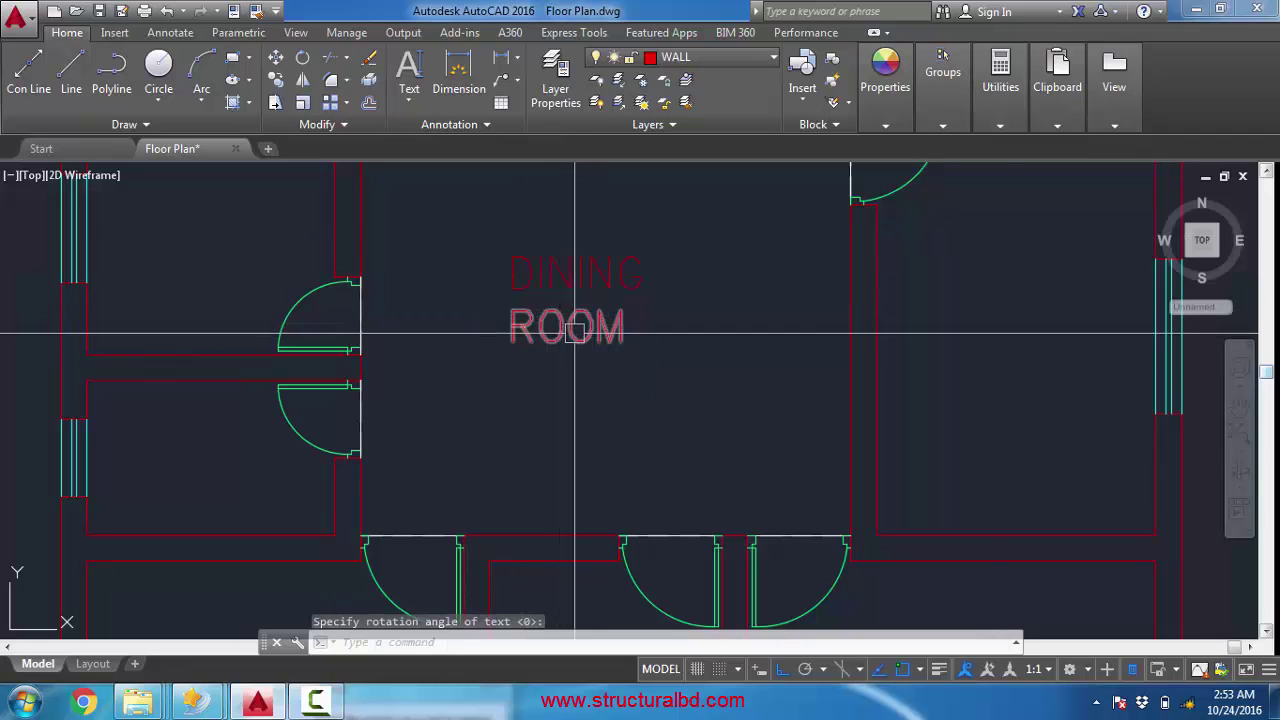
- Check that the DINING and ROOM lines select separately, and delete only the ROOM text
click(575, 332)
click(540, 270)
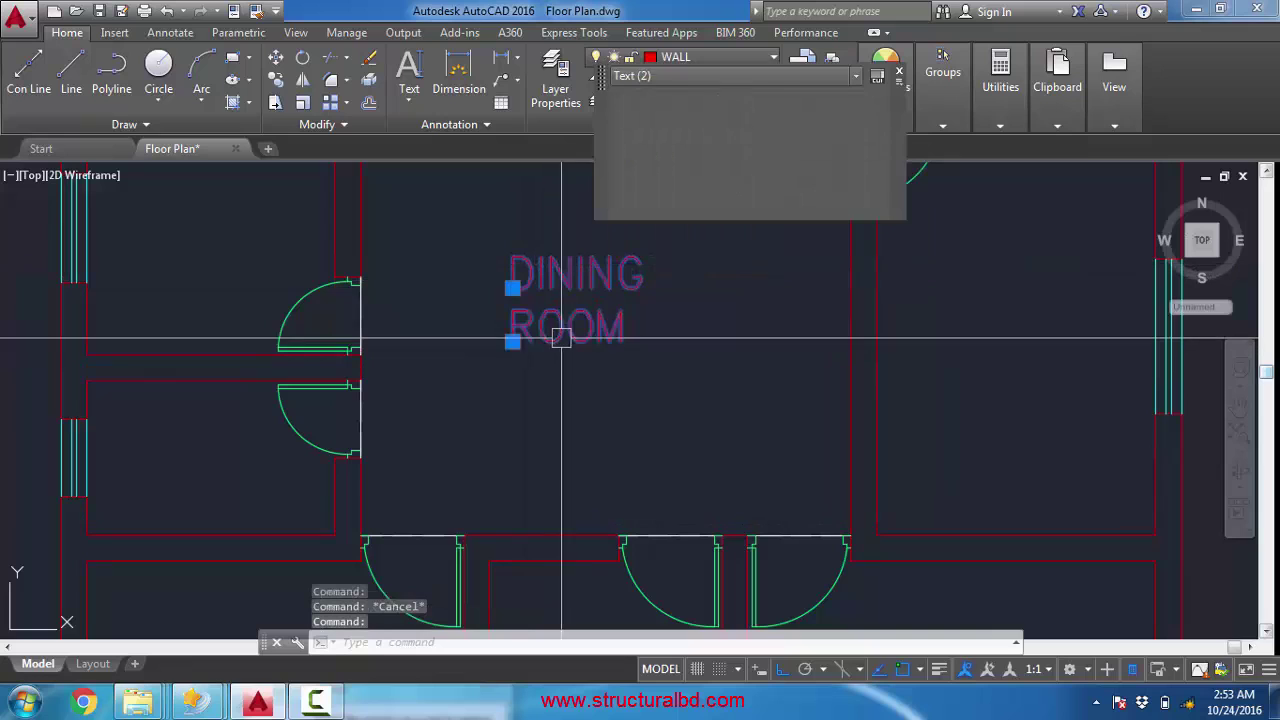
key(Escape)
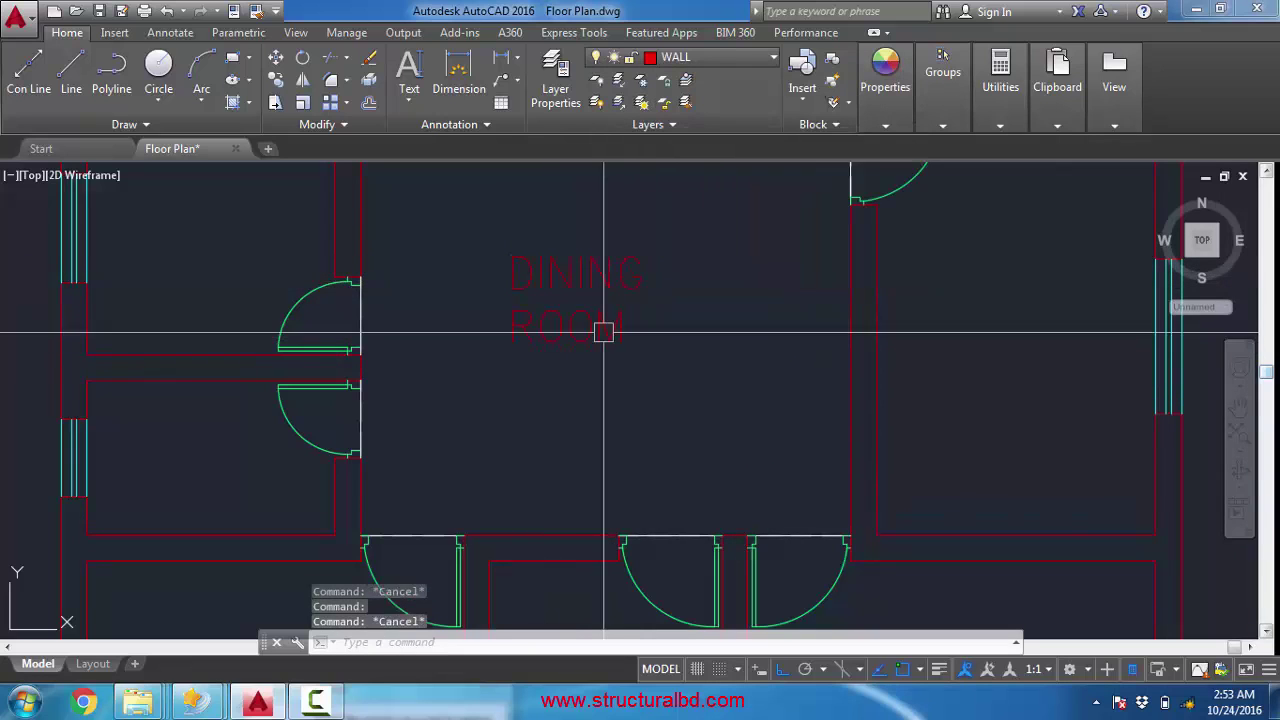
click(603, 332)
key(Delete)
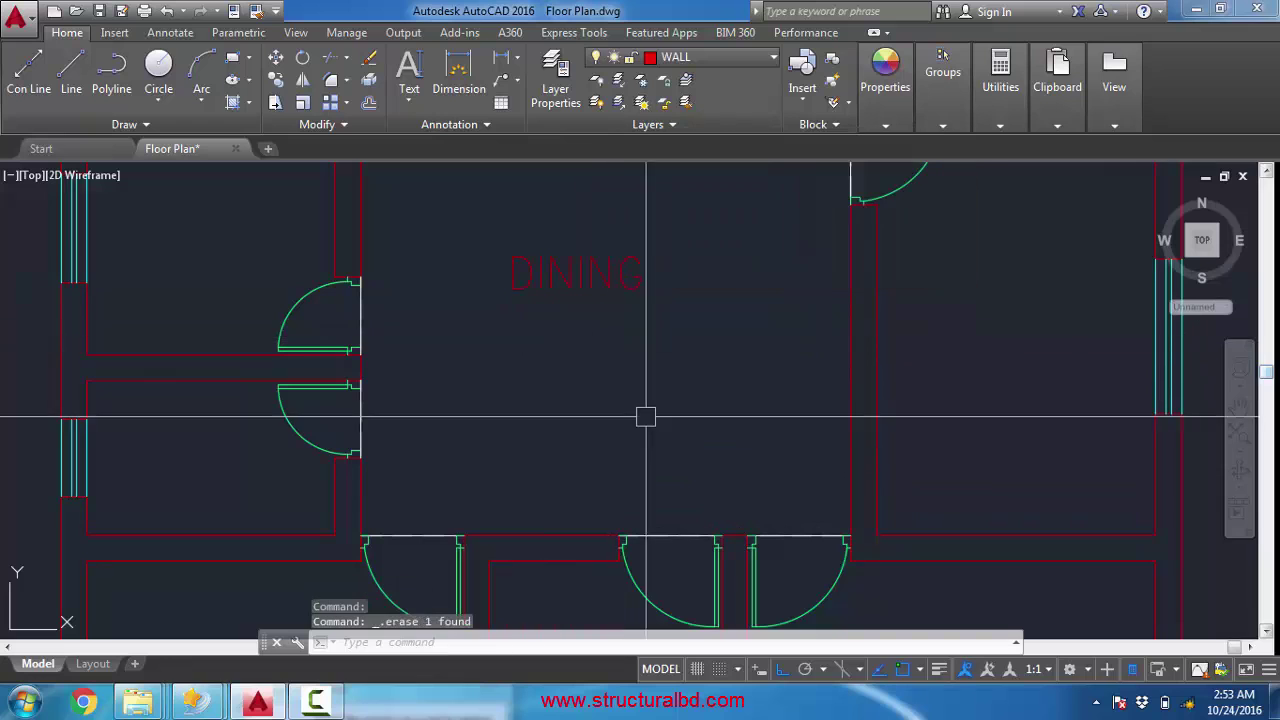
- Copy the DINING text horizontally into the adjacent upper room to the east
middle_drag(630, 414, 620, 434)
scroll(537, 320, down, 1)
middle_drag(605, 346, 520, 322)
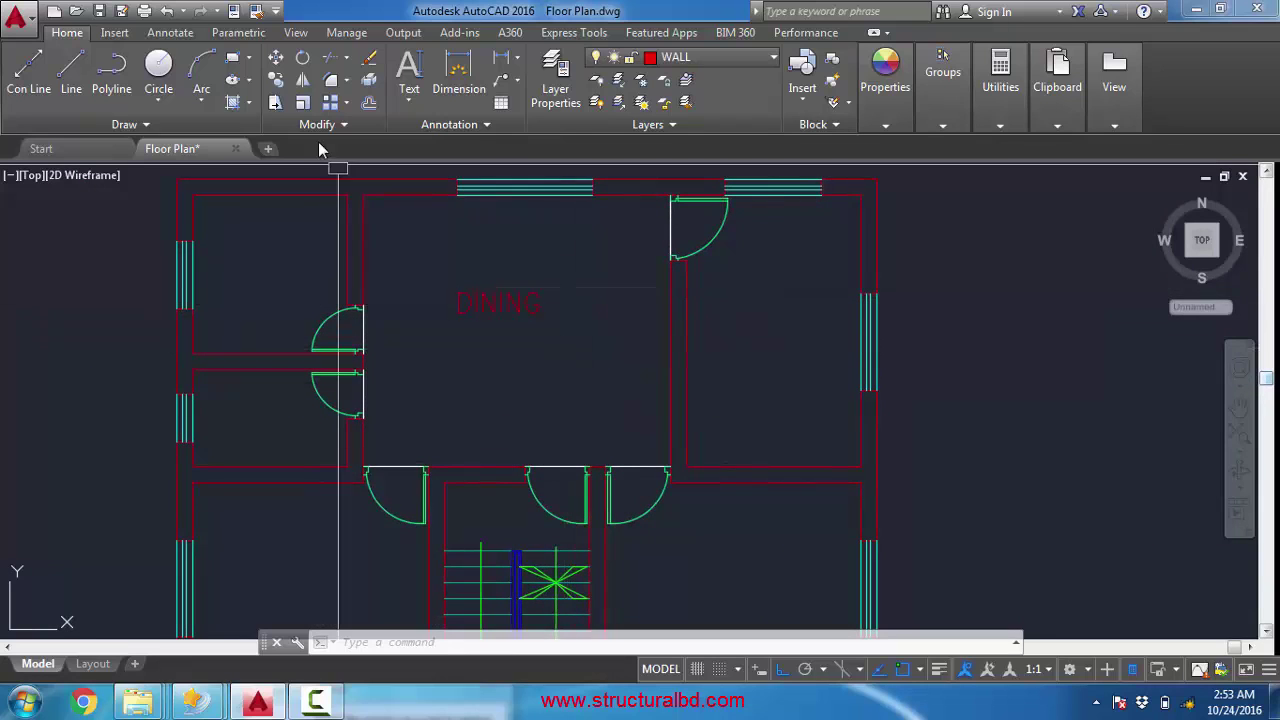
click(276, 80)
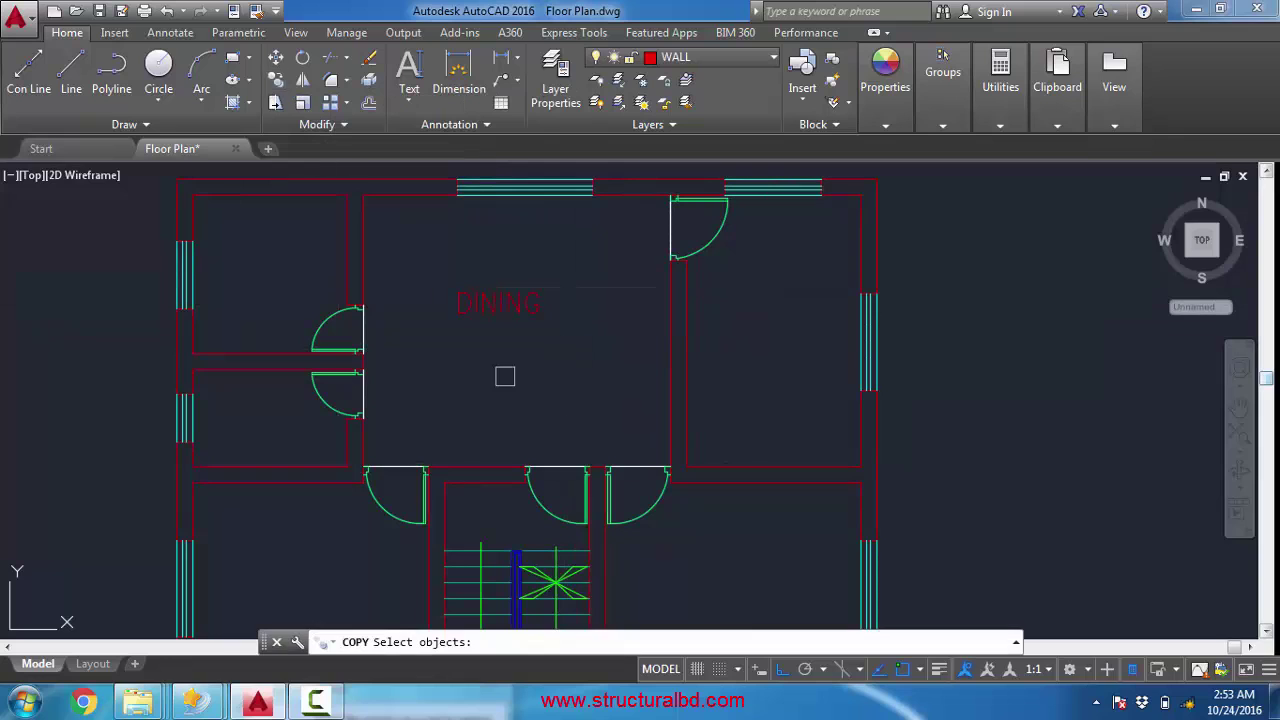
click(525, 302)
key(Return)
click(475, 294)
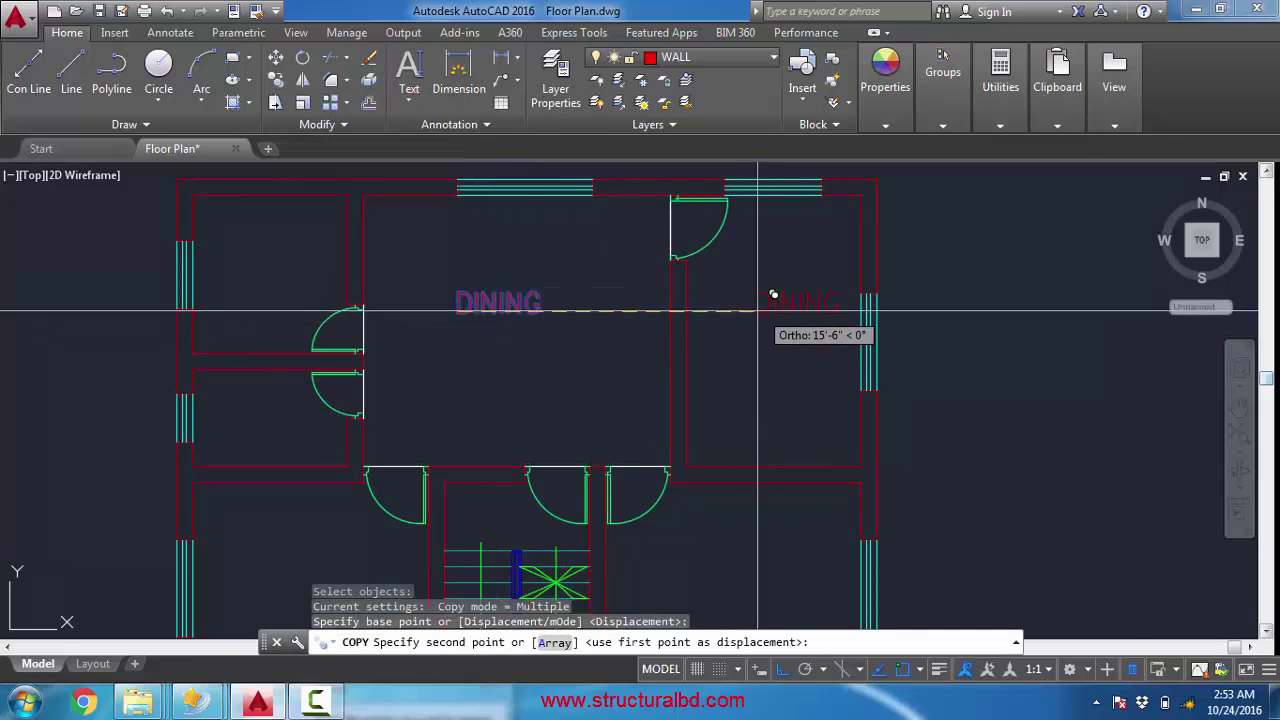
click(768, 306)
key(Escape)
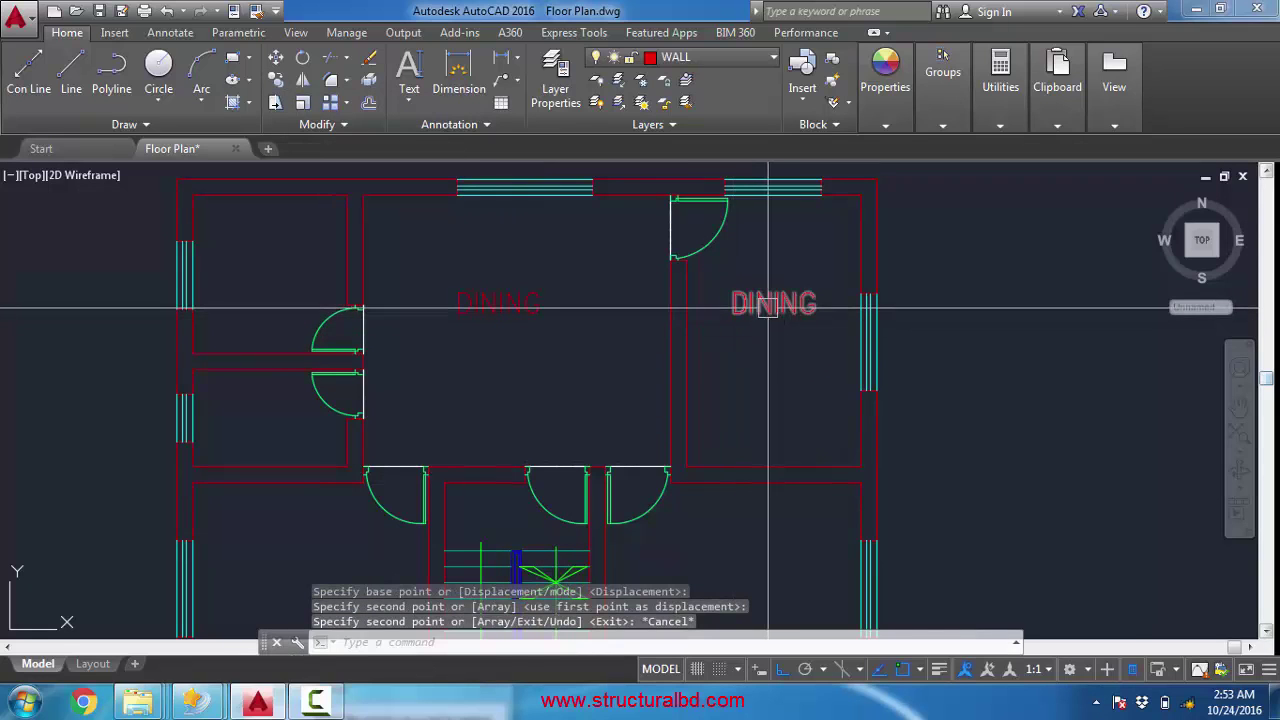
- Change the copied text in the eastern room to BEDROOM
double_click(770, 304)
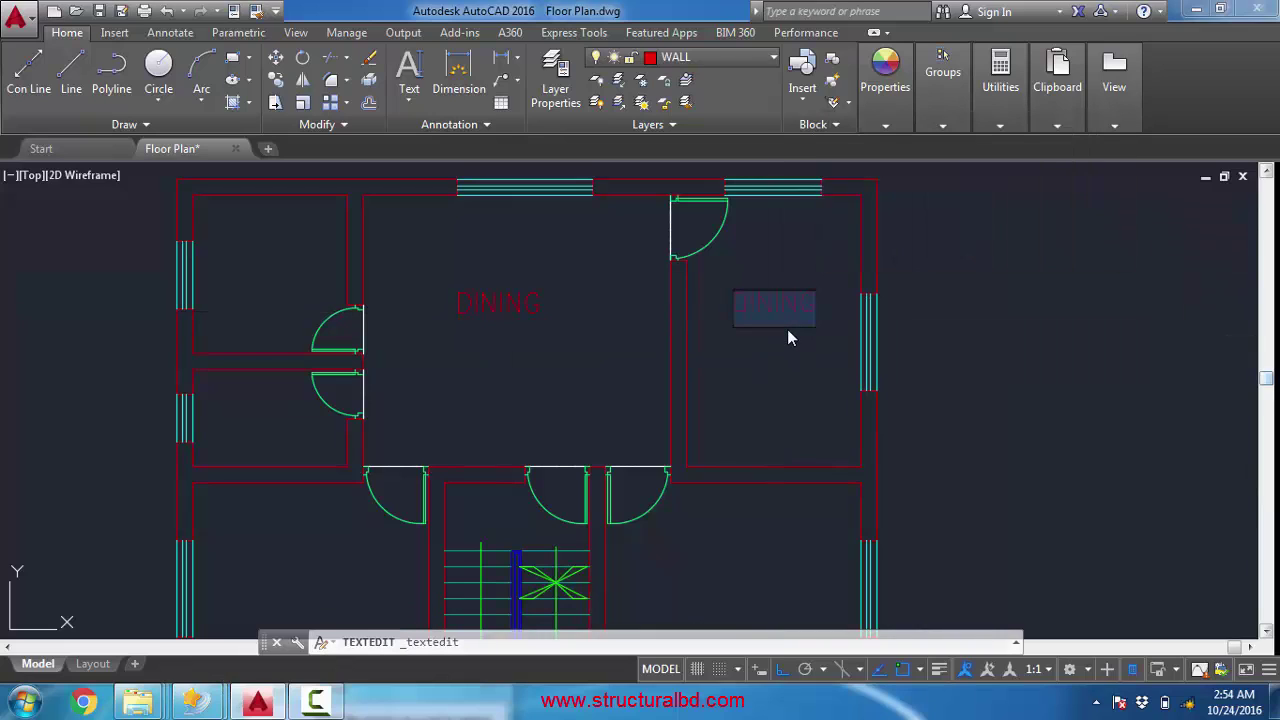
text(BEDROOM)
key(Return)
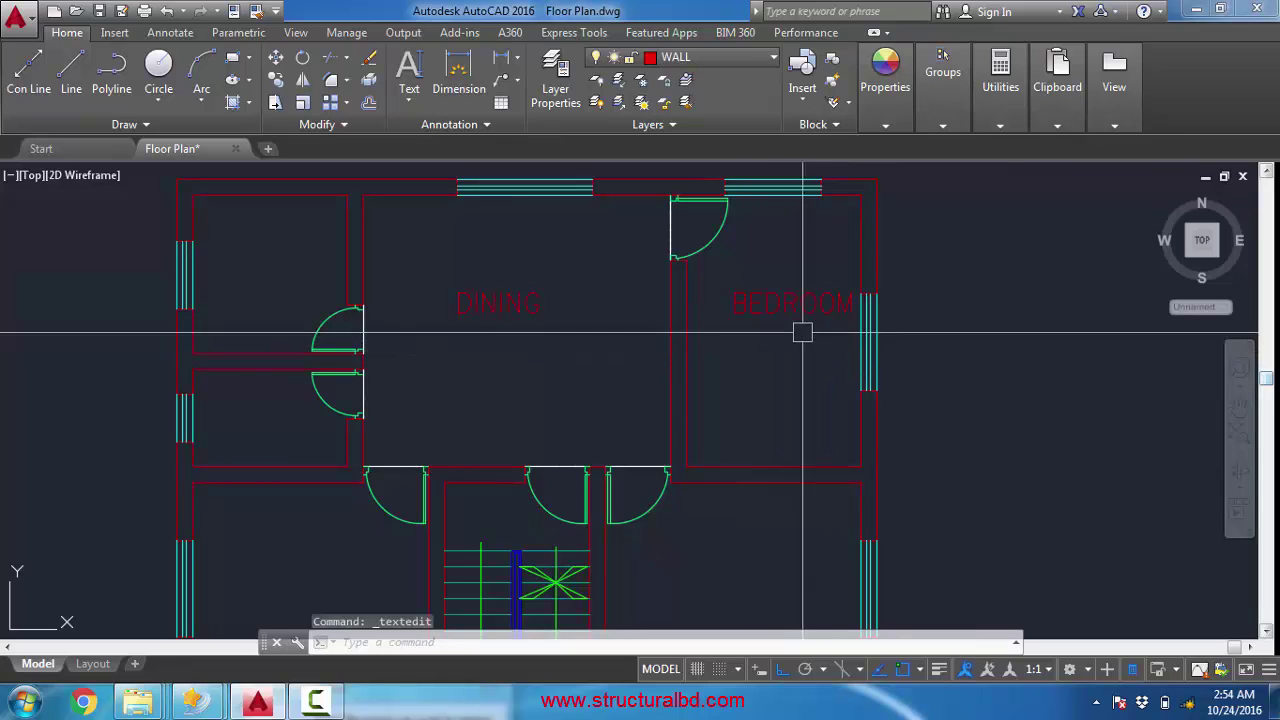
double_click(740, 305)
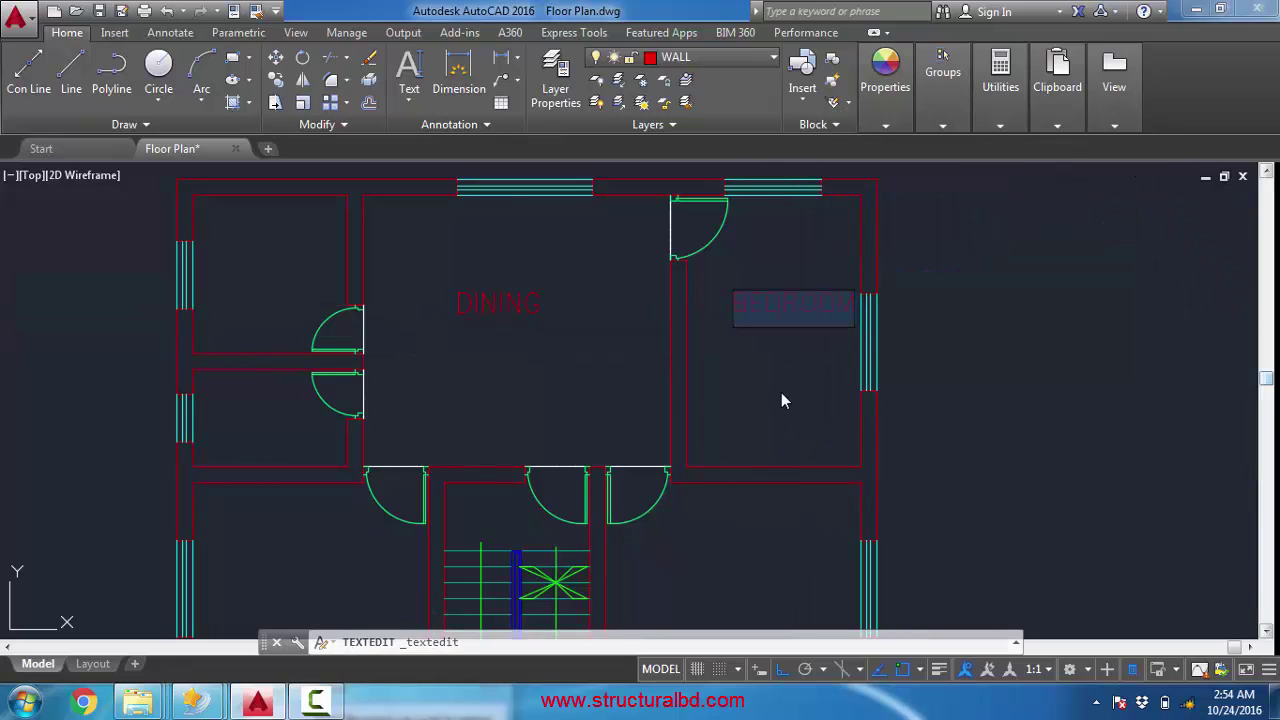
click(781, 392)
- Move the BEDROOM text slightly left, away from the room's window
scroll(766, 314, up, 2)
scroll(823, 343, up, 3)
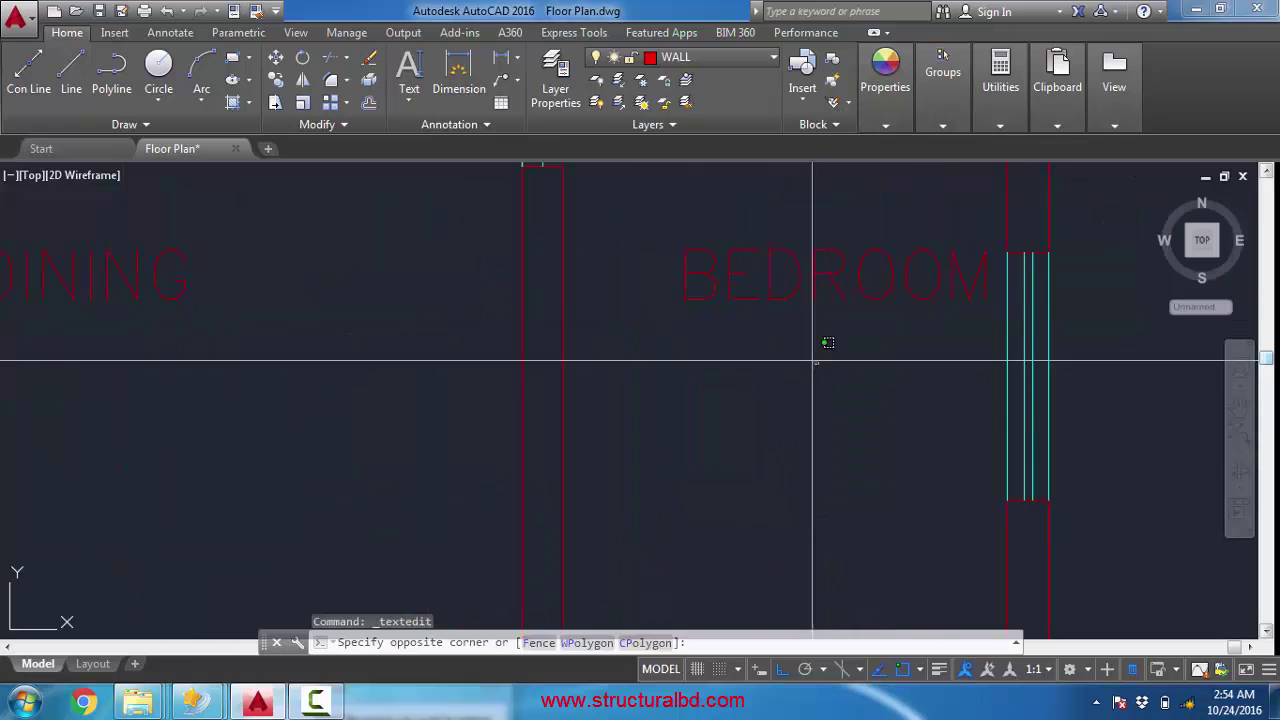
click(732, 262)
key(Return)
click(871, 420)
click(834, 386)
scroll(780, 283, down, 2)
middle_drag(564, 327, 581, 331)
middle_drag(476, 304, 474, 317)
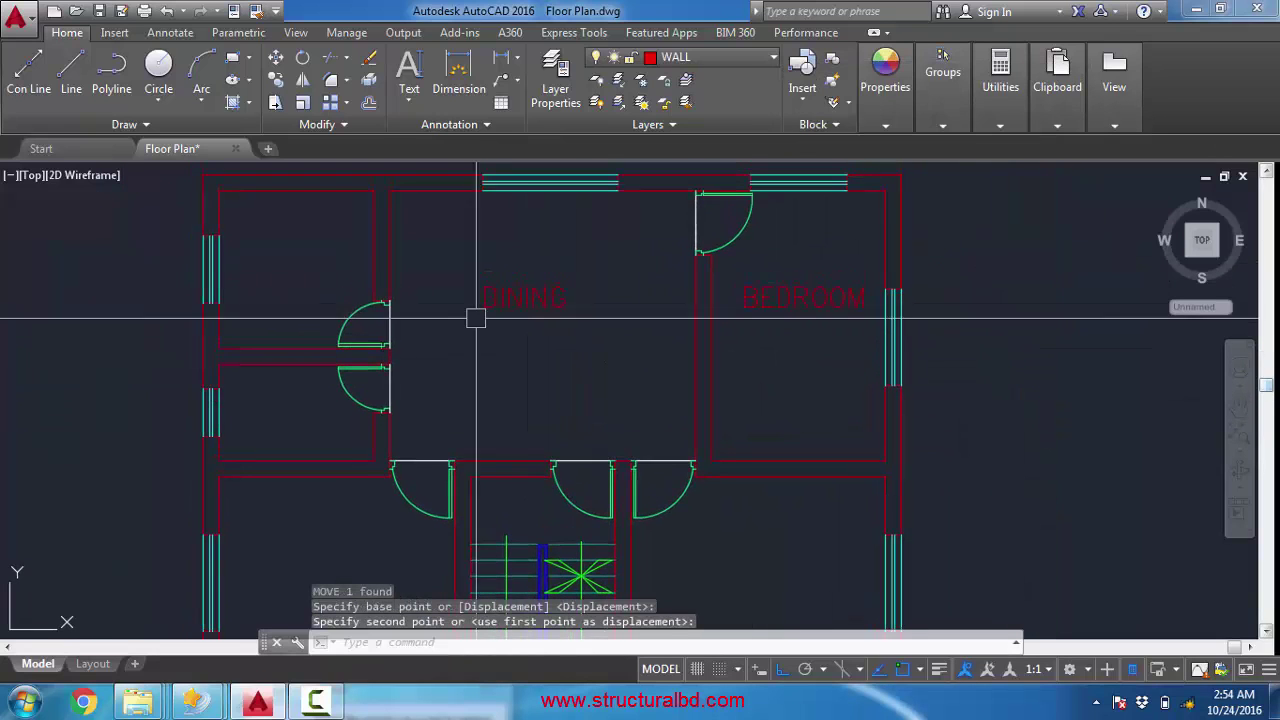
- Set the height of the DINING and BEDROOM texts to 10" and their justification to Middle in the object properties
click(527, 303)
click(527, 304)
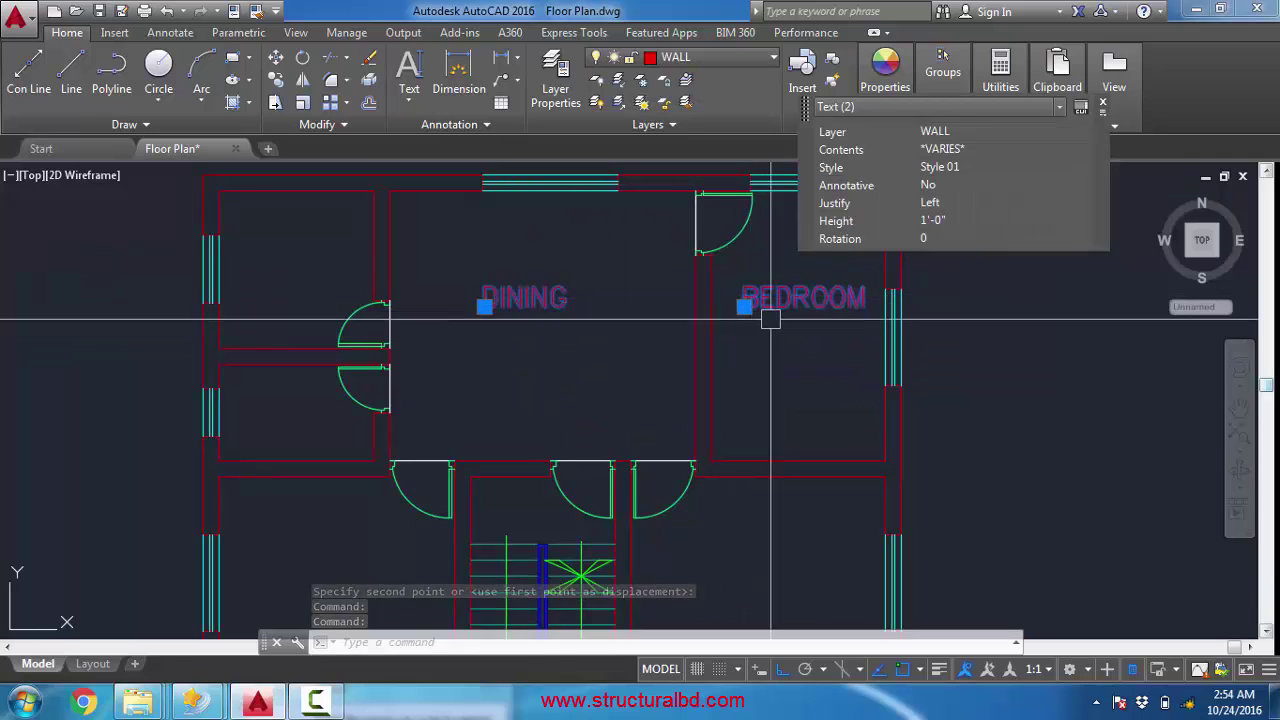
text(p)
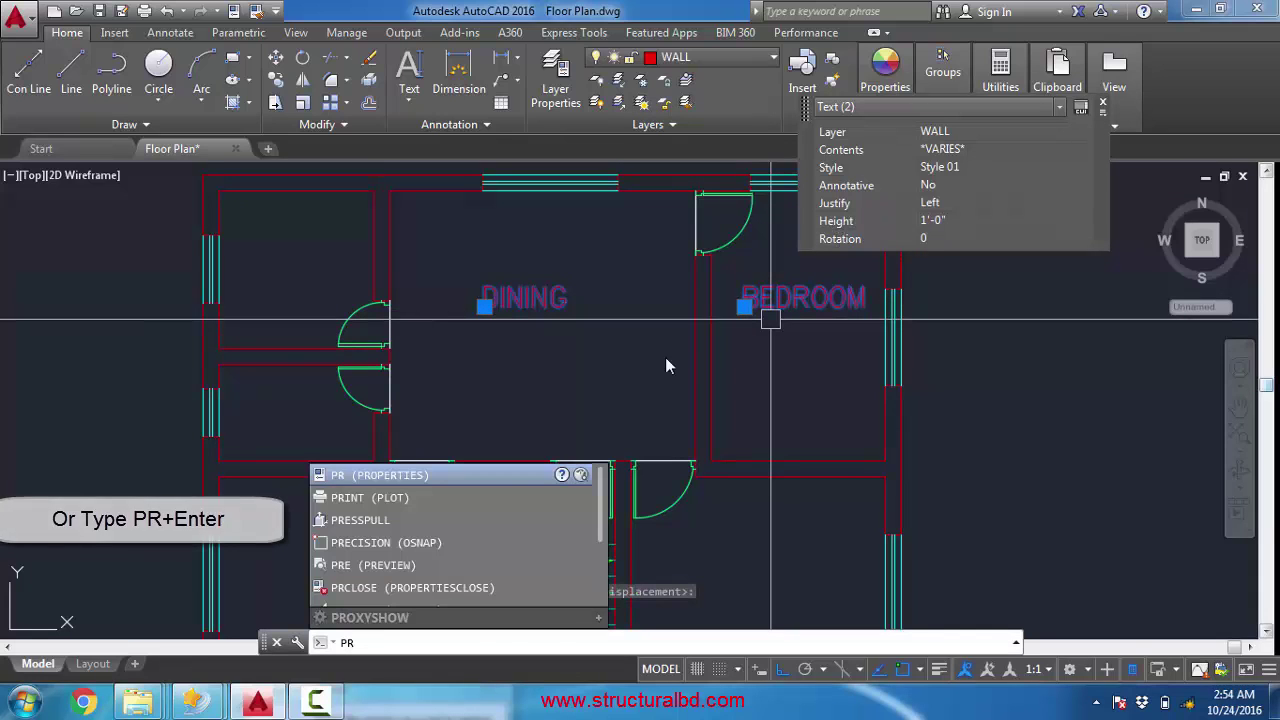
click(412, 477)
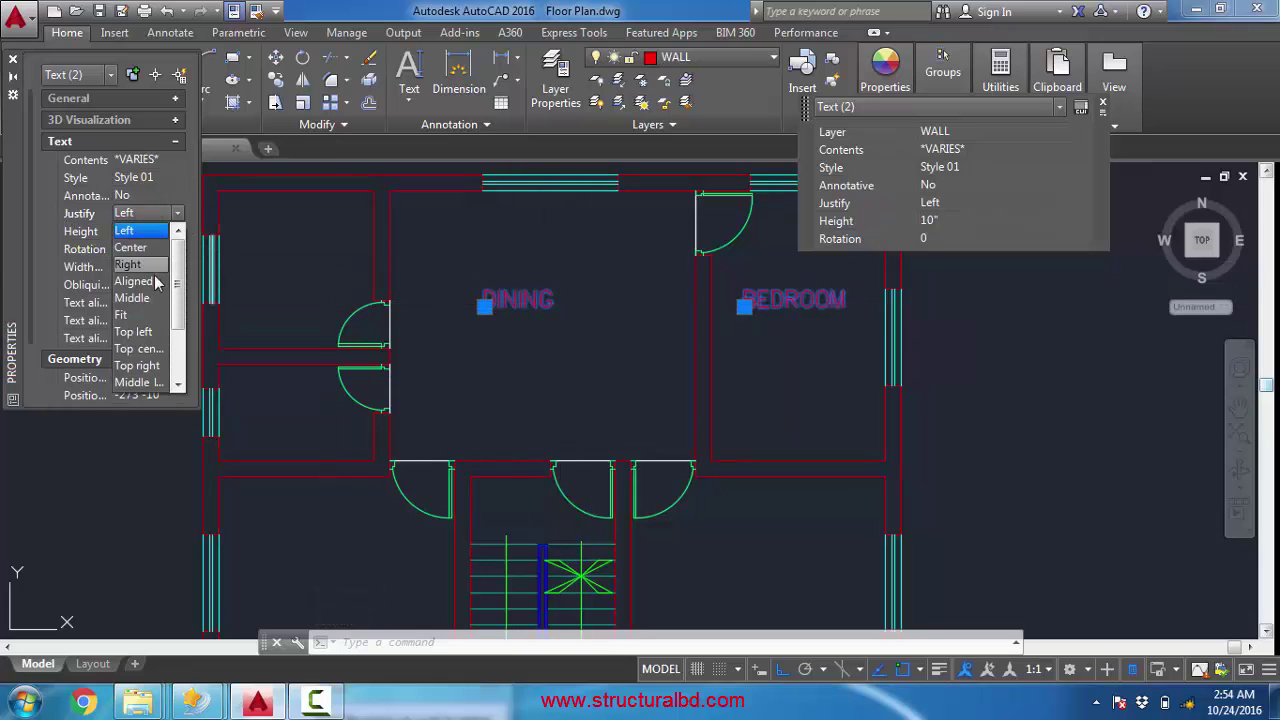
click(135, 298)
middle_drag(480, 356, 555, 369)
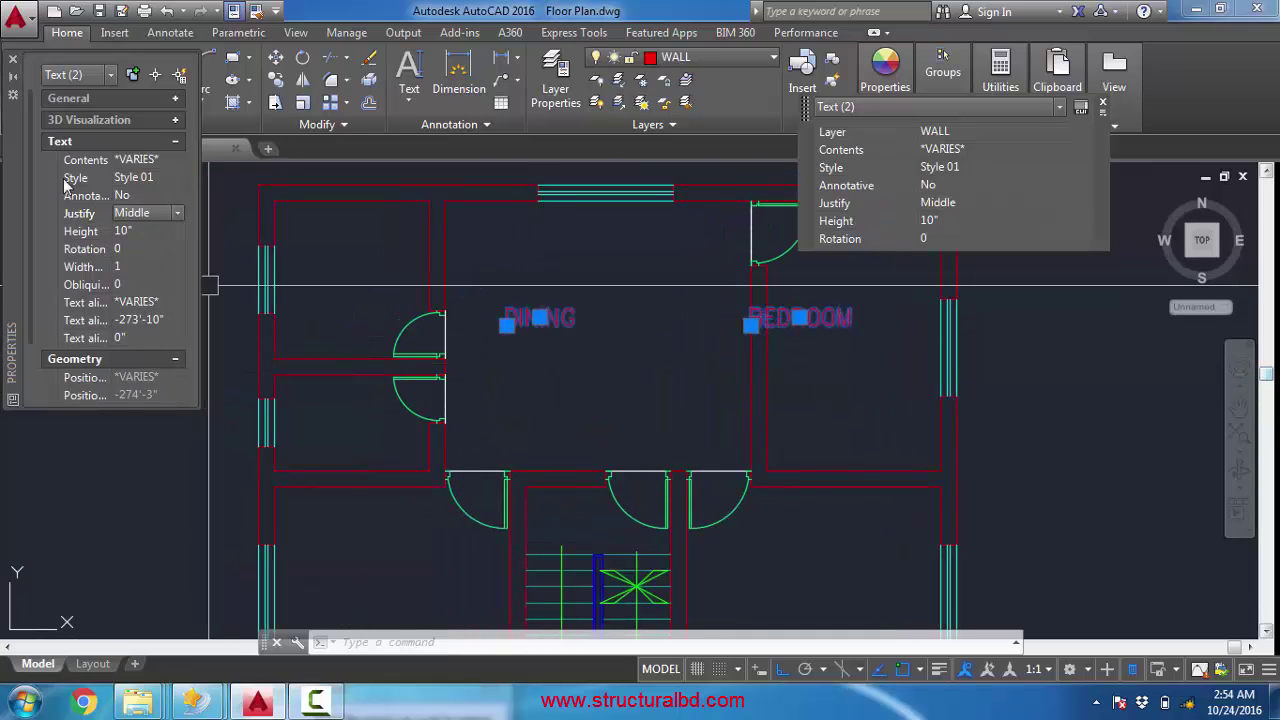
- Close the object properties, turn off Quick Properties and deselect both texts
click(14, 61)
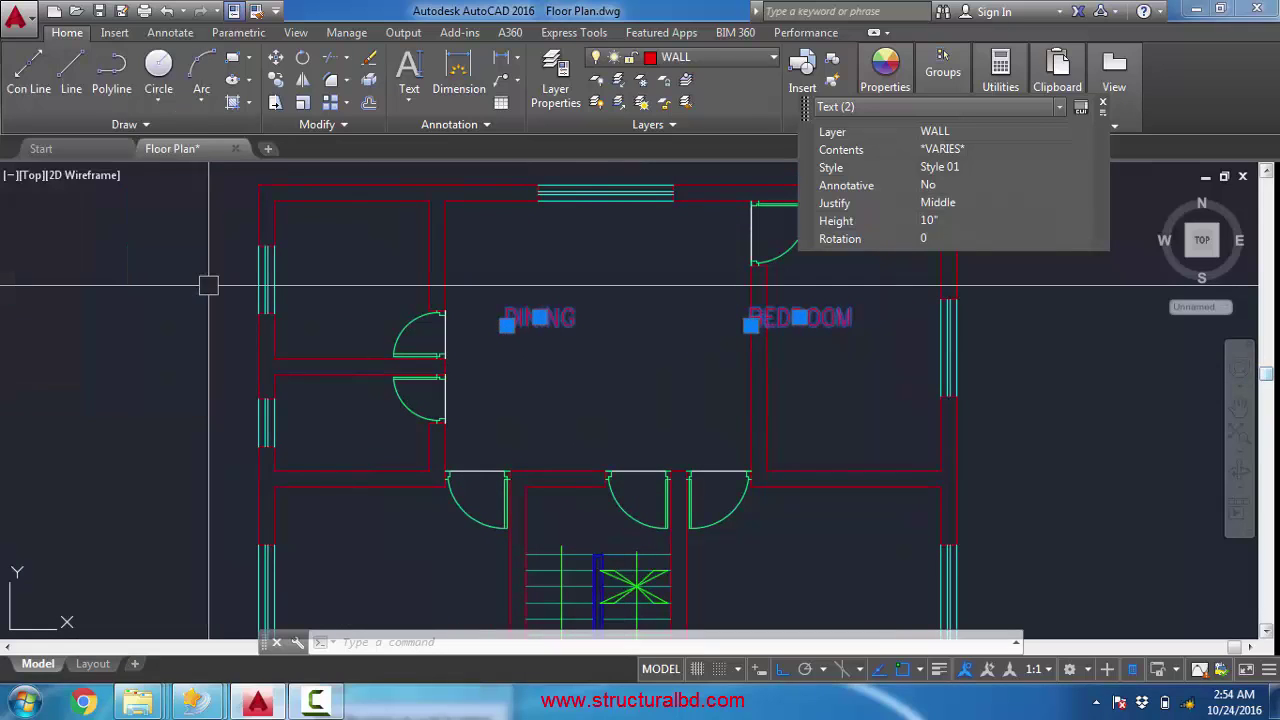
click(1102, 103)
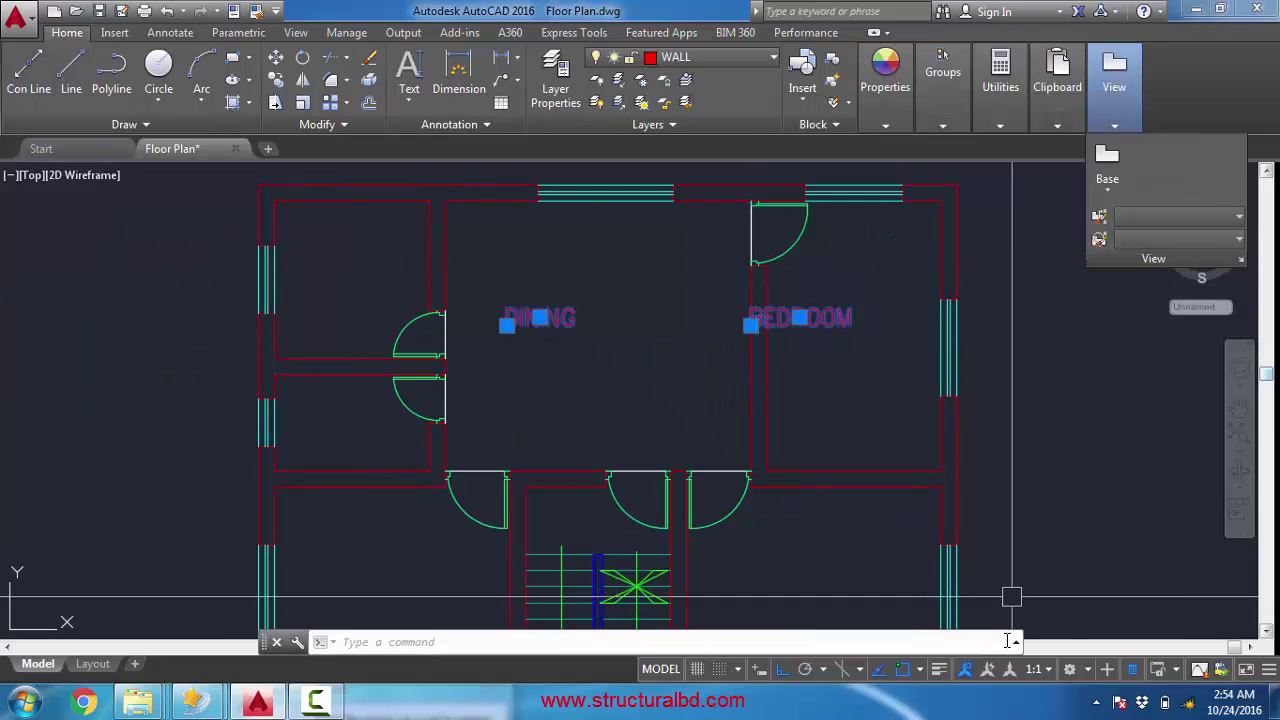
click(1133, 669)
key(Escape)
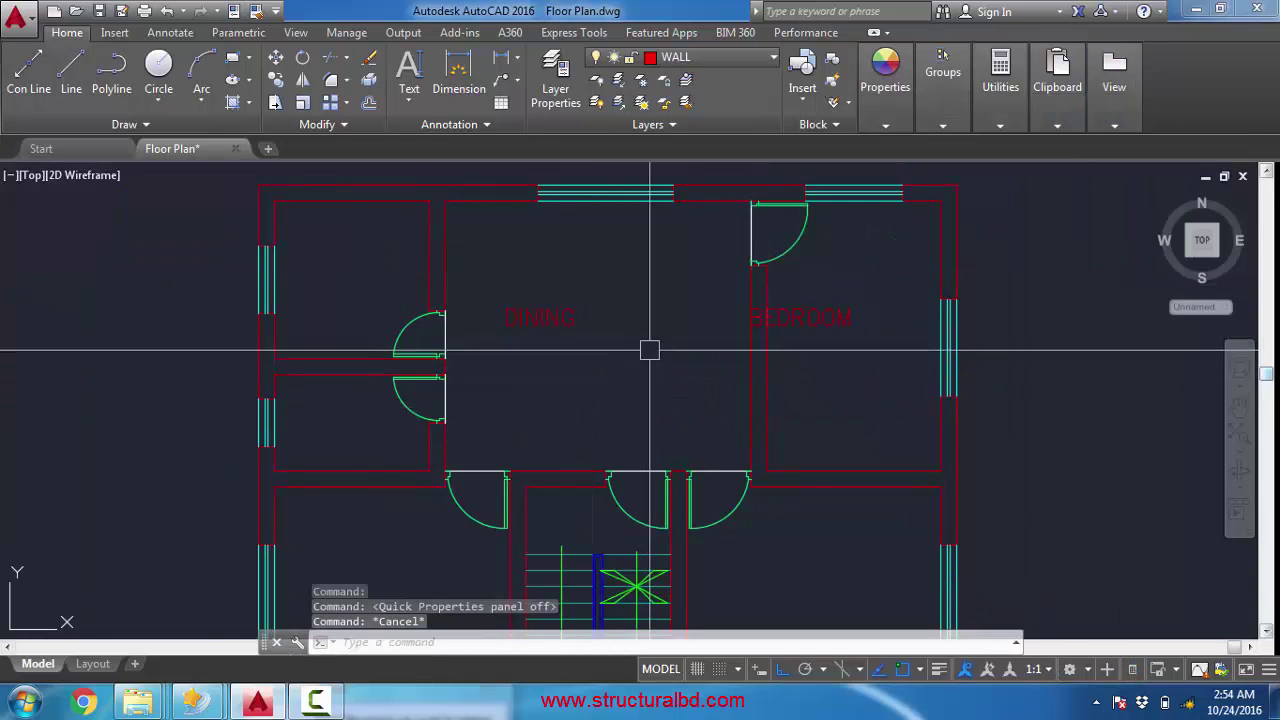
- Move the BEDROOM text to the right so it sits inside the room, clear of the partition wall
scroll(574, 351, up, 3)
scroll(775, 337, up, 1)
click(708, 290)
text(m)
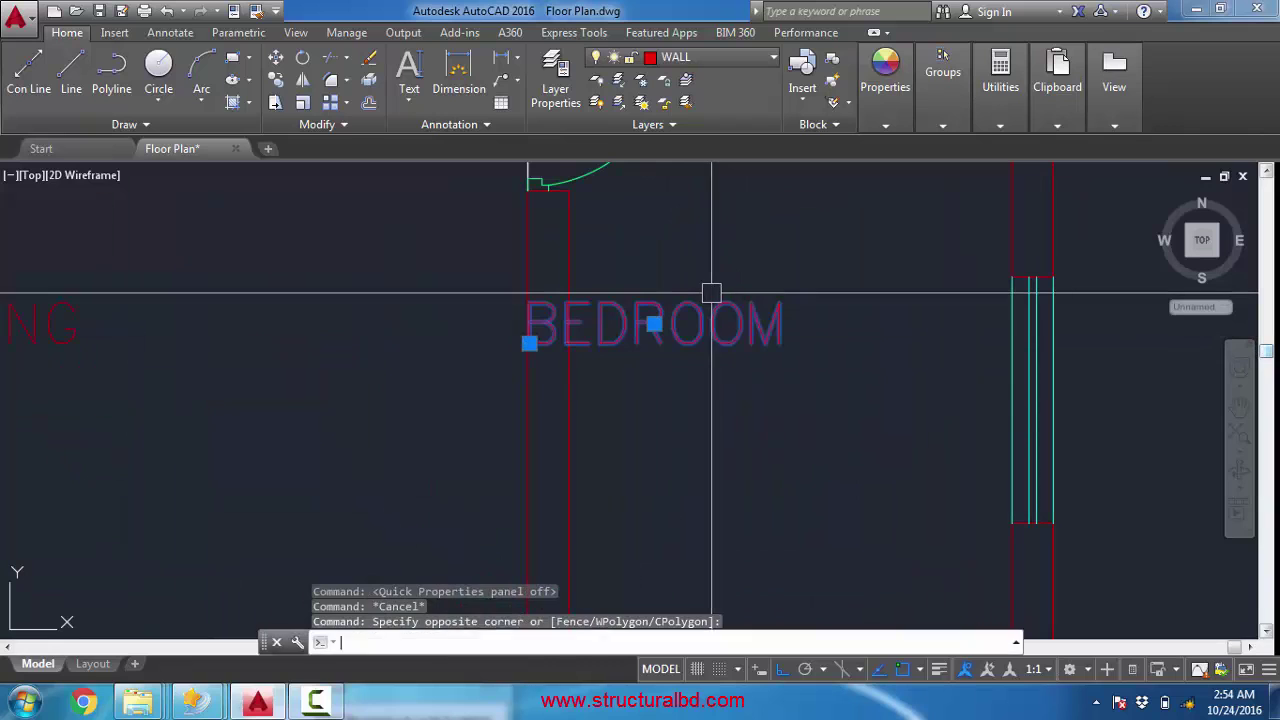
key(Return)
click(703, 422)
click(836, 440)
scroll(905, 335, down, 4)
middle_drag(611, 377, 620, 381)
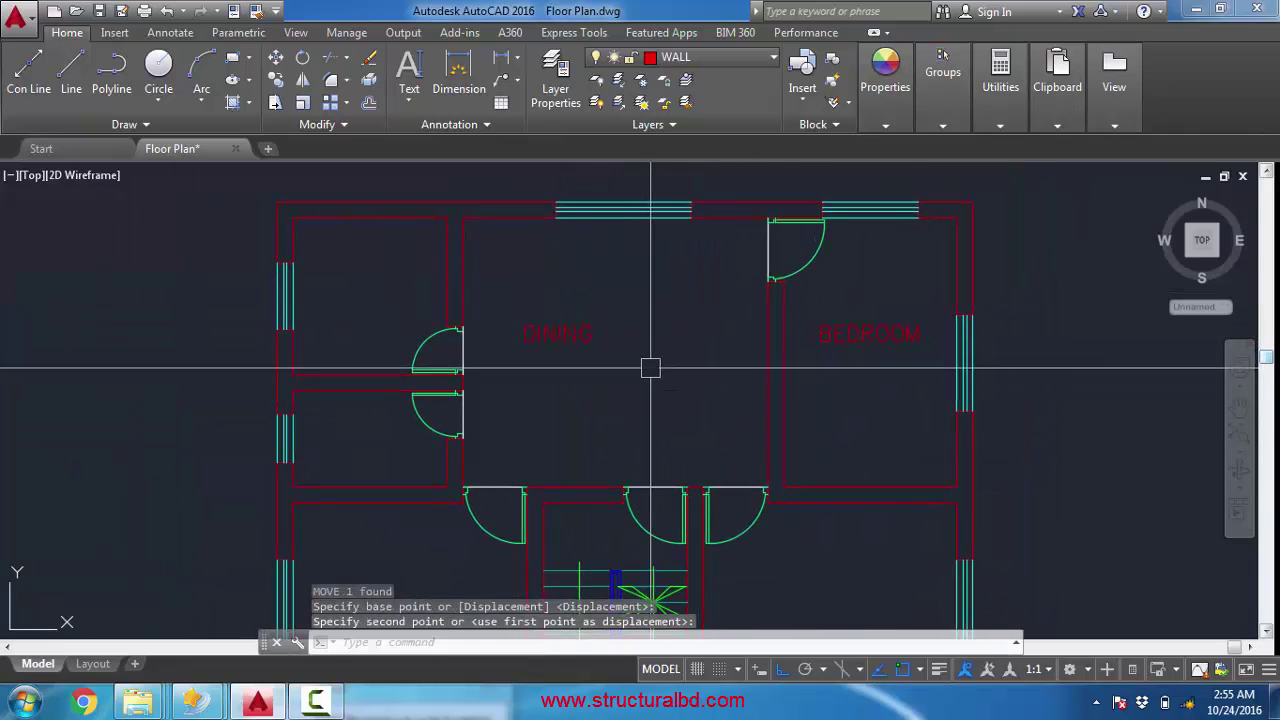
- Move the DINING text to the right, closer to the middle of its room
click(637, 362)
click(517, 317)
right_click(588, 286)
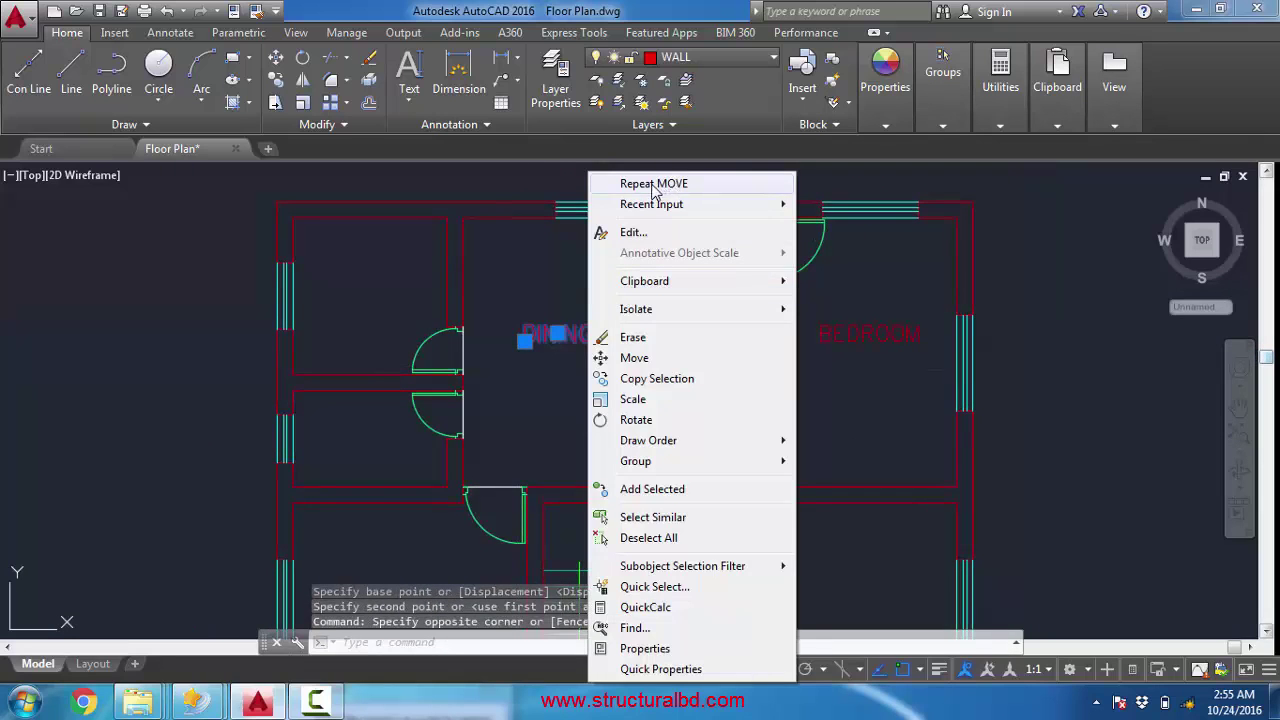
click(652, 185)
click(623, 394)
scroll(594, 351, up, 3)
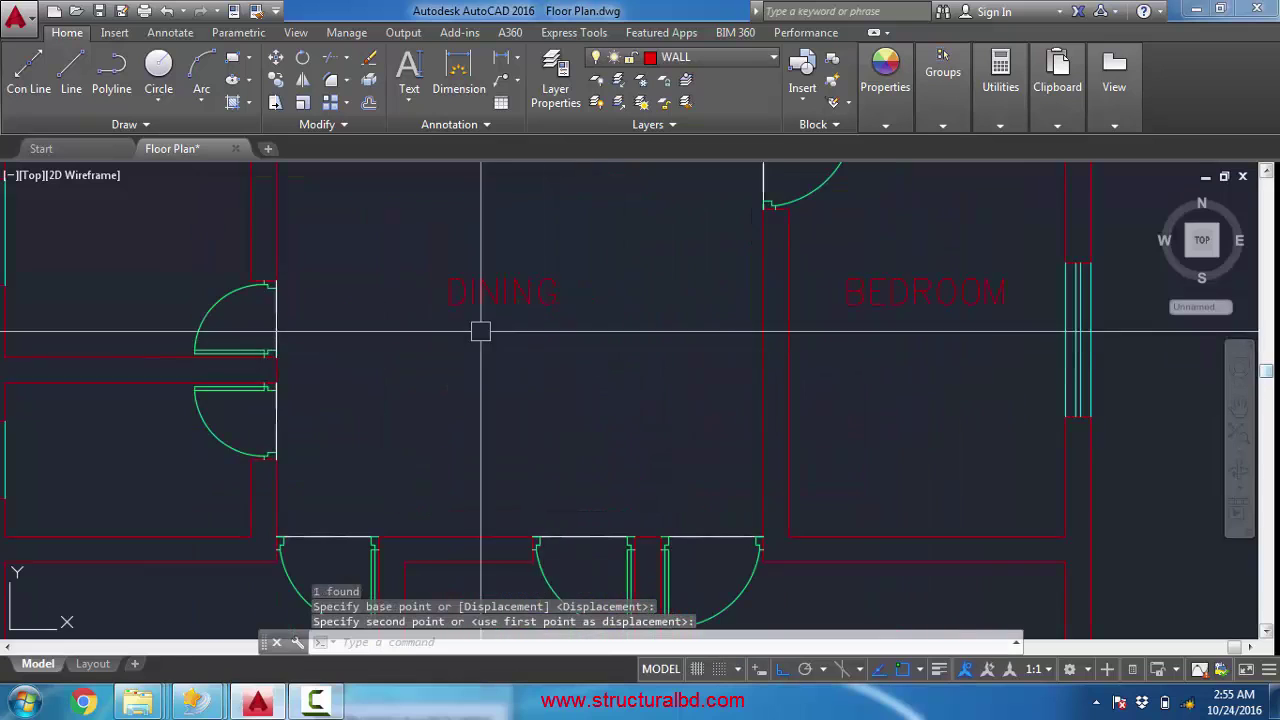
scroll(505, 340, down, 2)
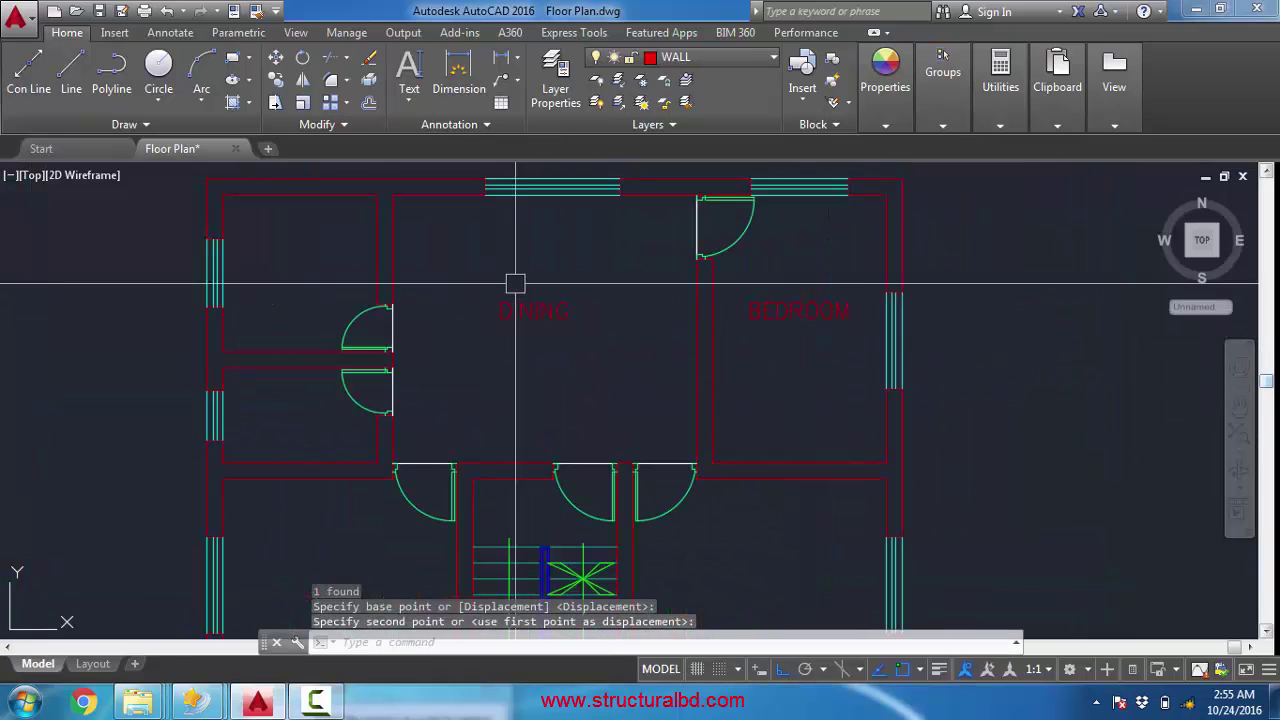
scroll(537, 330, up, 3)
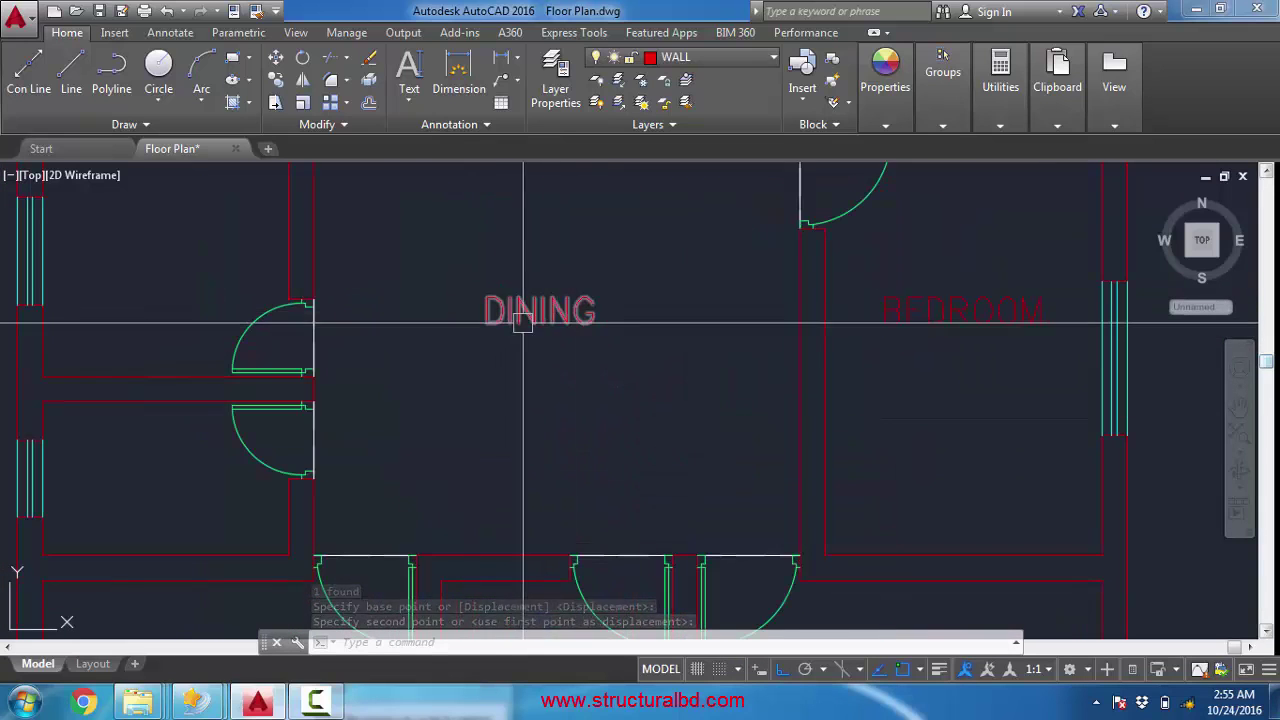
scroll(497, 280, down, 2)
click(494, 299)
scroll(490, 297, up, 2)
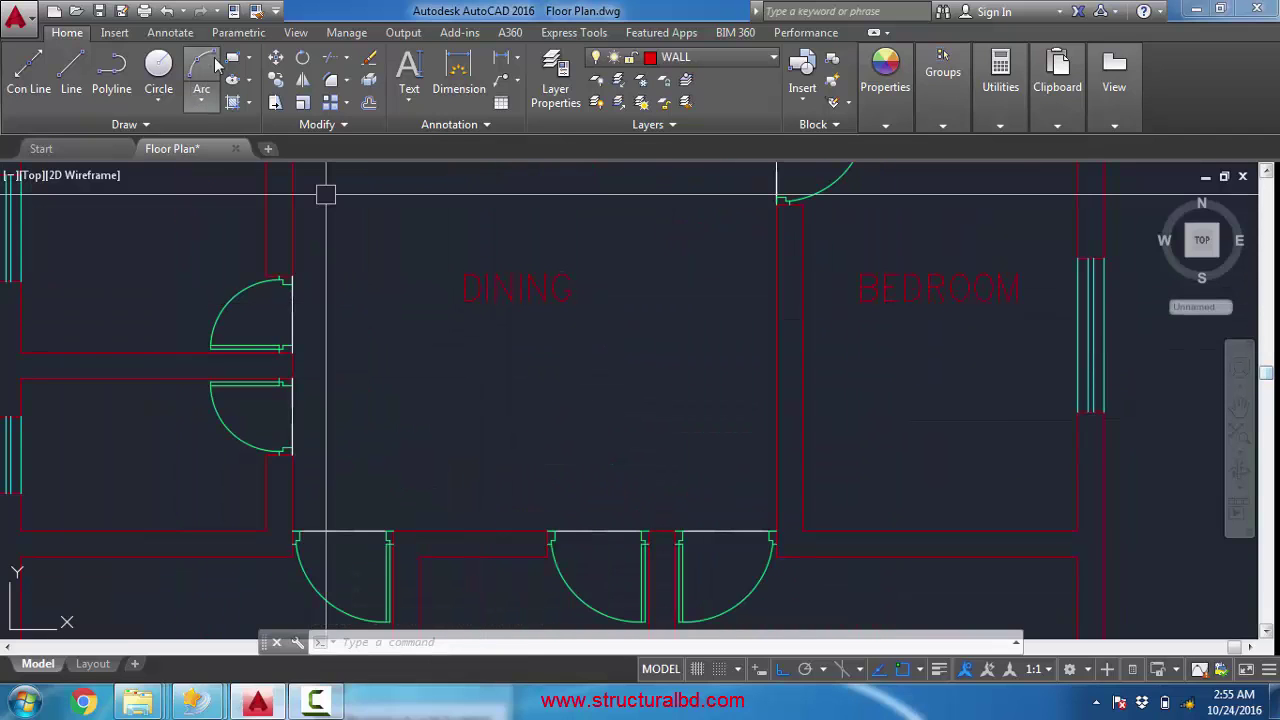
- Draw a rectangle loosely framing the DINING text
click(232, 60)
scroll(457, 260, up, 3)
click(457, 272)
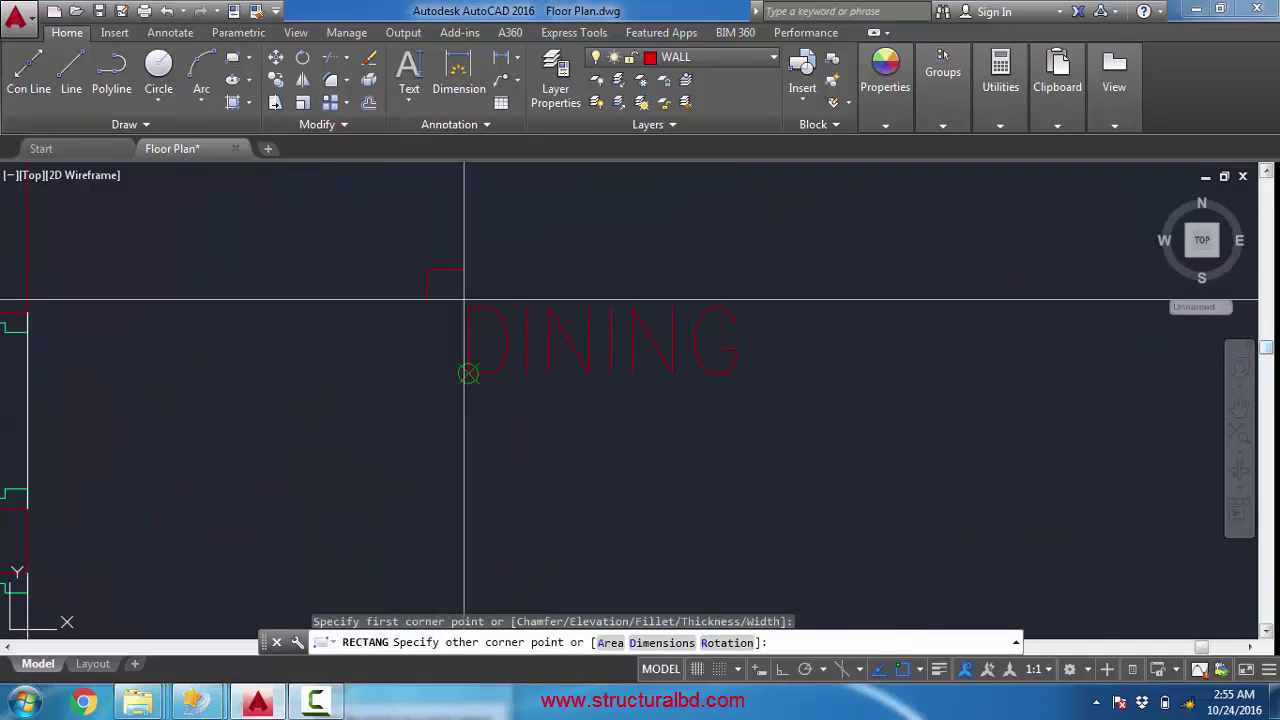
click(778, 418)
scroll(689, 357, down, 2)
scroll(688, 390, up, 2)
middle_drag(676, 316, 663, 363)
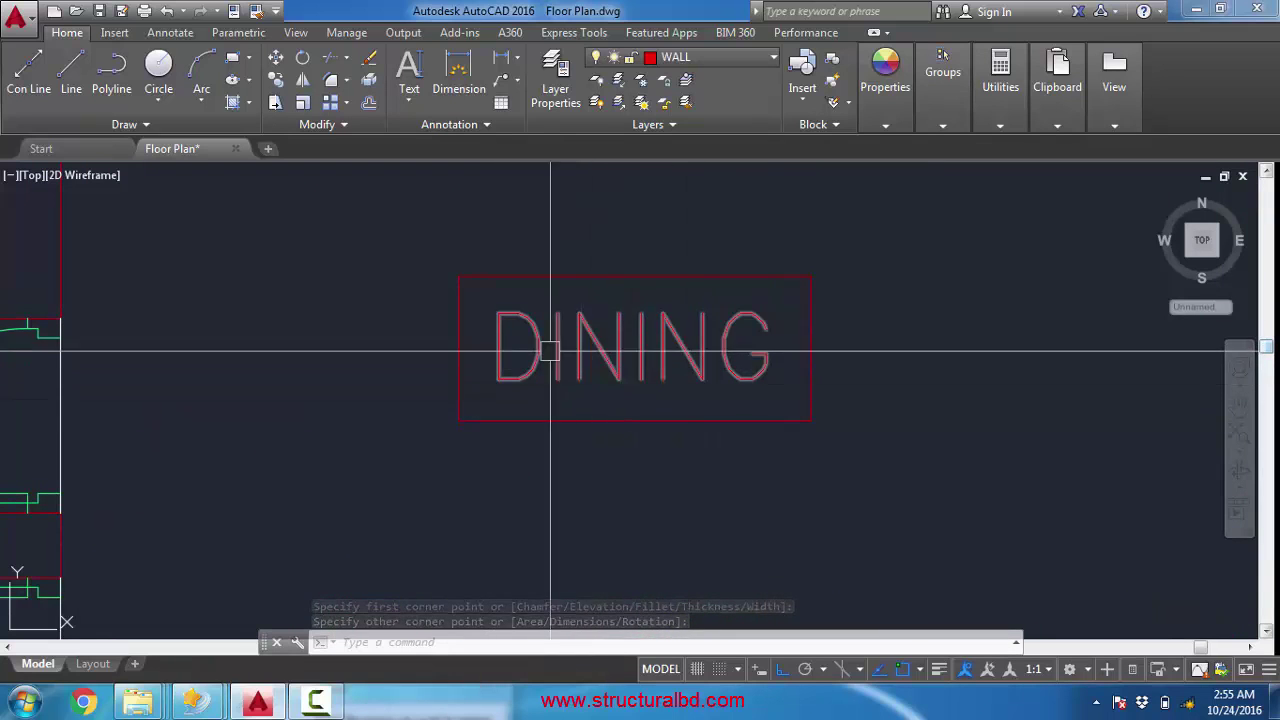
- Move the DINING text straight up, out of the rectangle
click(667, 350)
text(m)
key(Return)
click(951, 514)
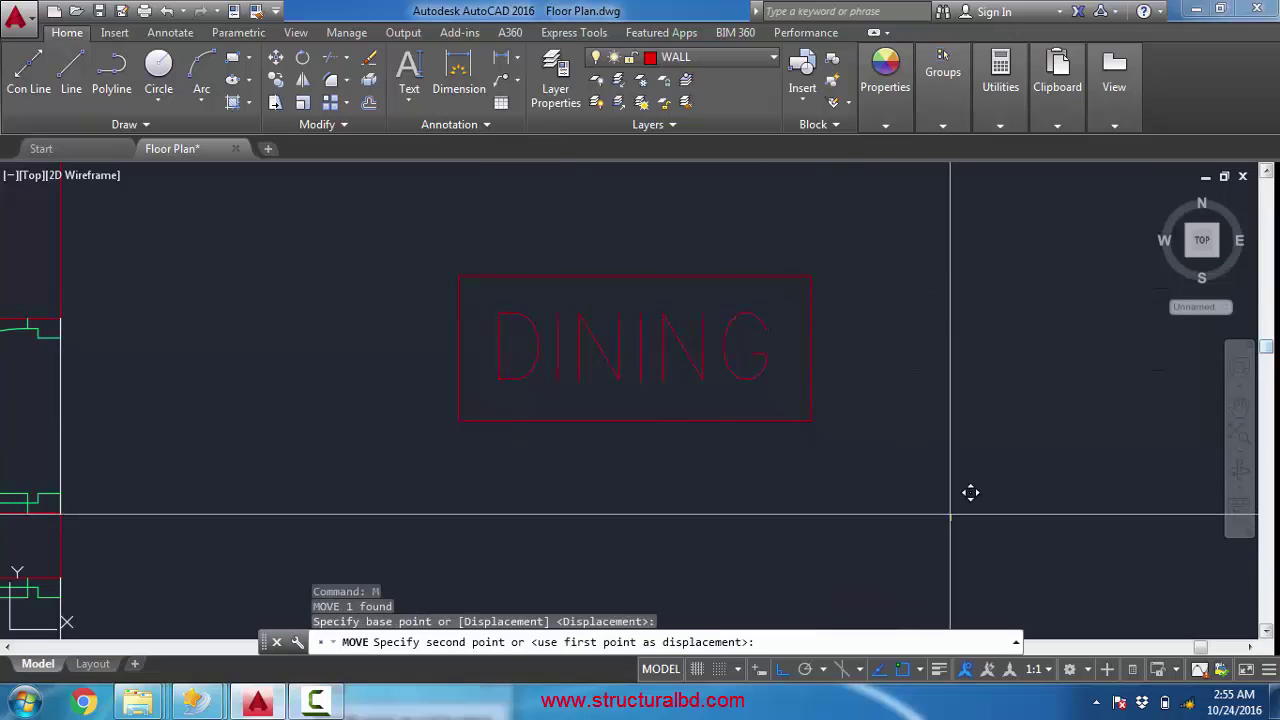
click(926, 387)
- Draw a diagonal line across the rectangle from its upper left corner to its lower right corner
text(l)
key(Return)
click(458, 276)
click(811, 421)
key(Escape)
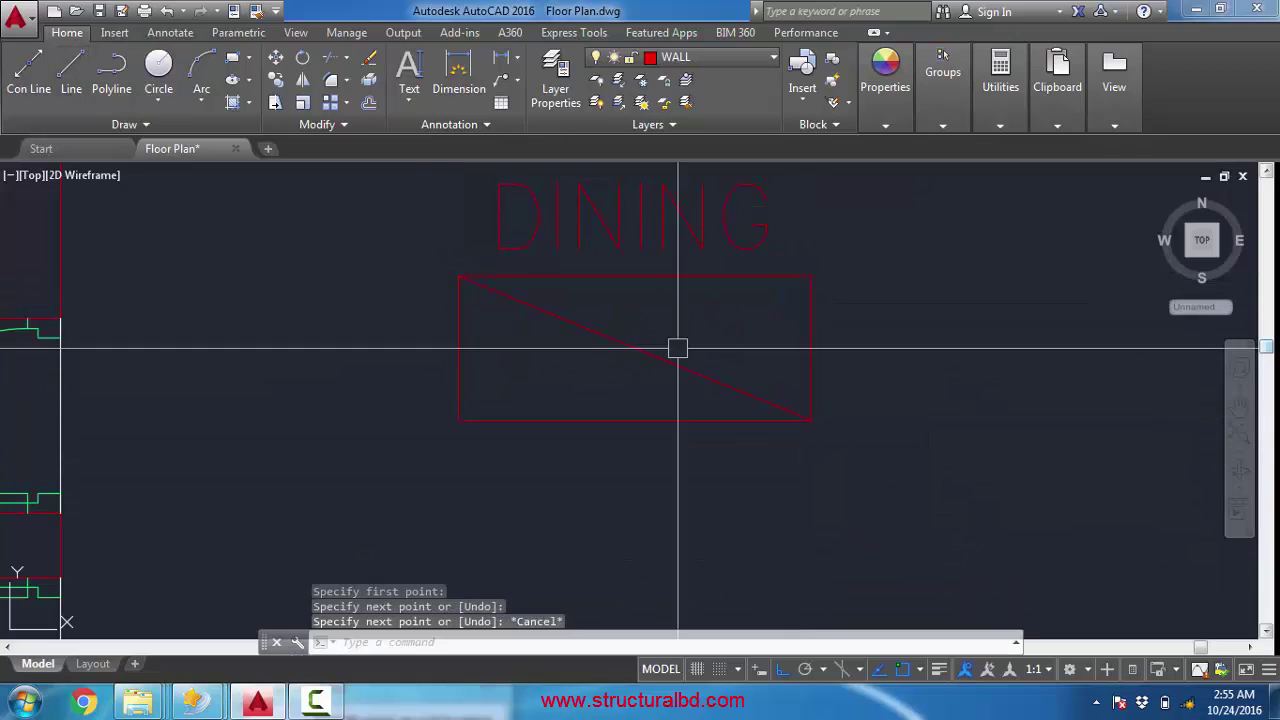
- Move the DINING text by its middle insertion point onto the midpoint of the rectangle's diagonal
click(276, 57)
click(600, 215)
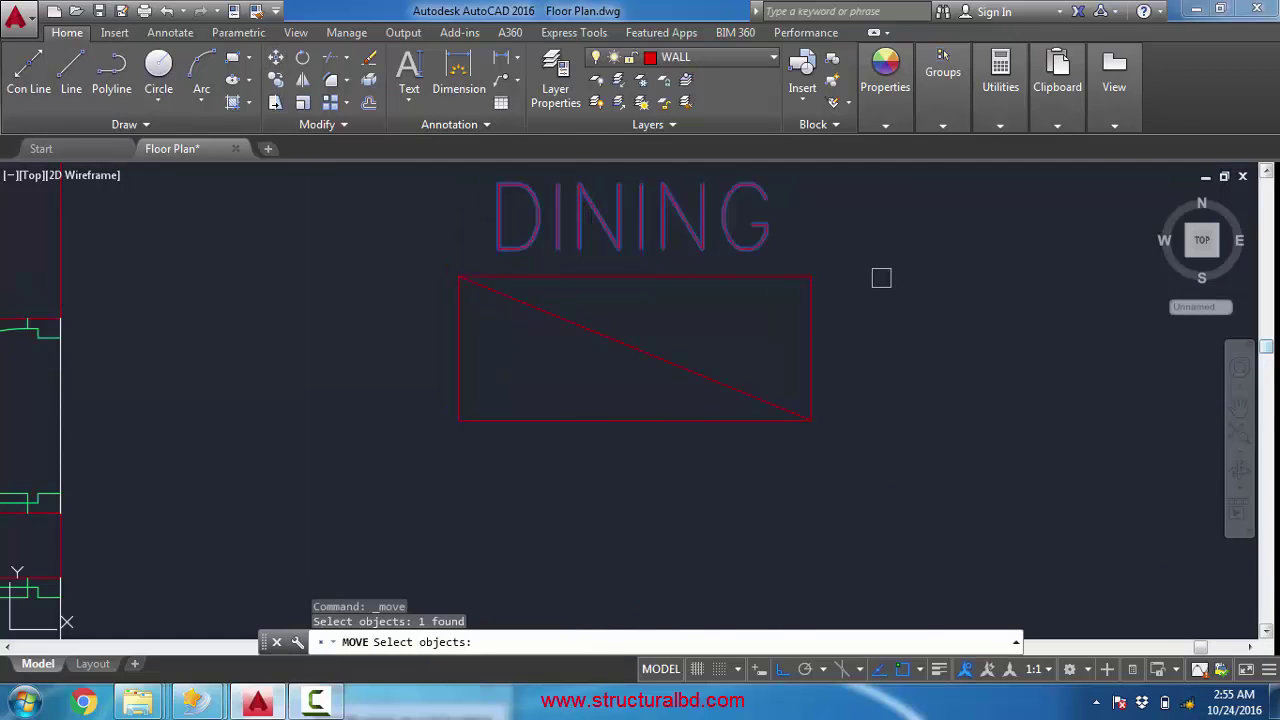
key(Return)
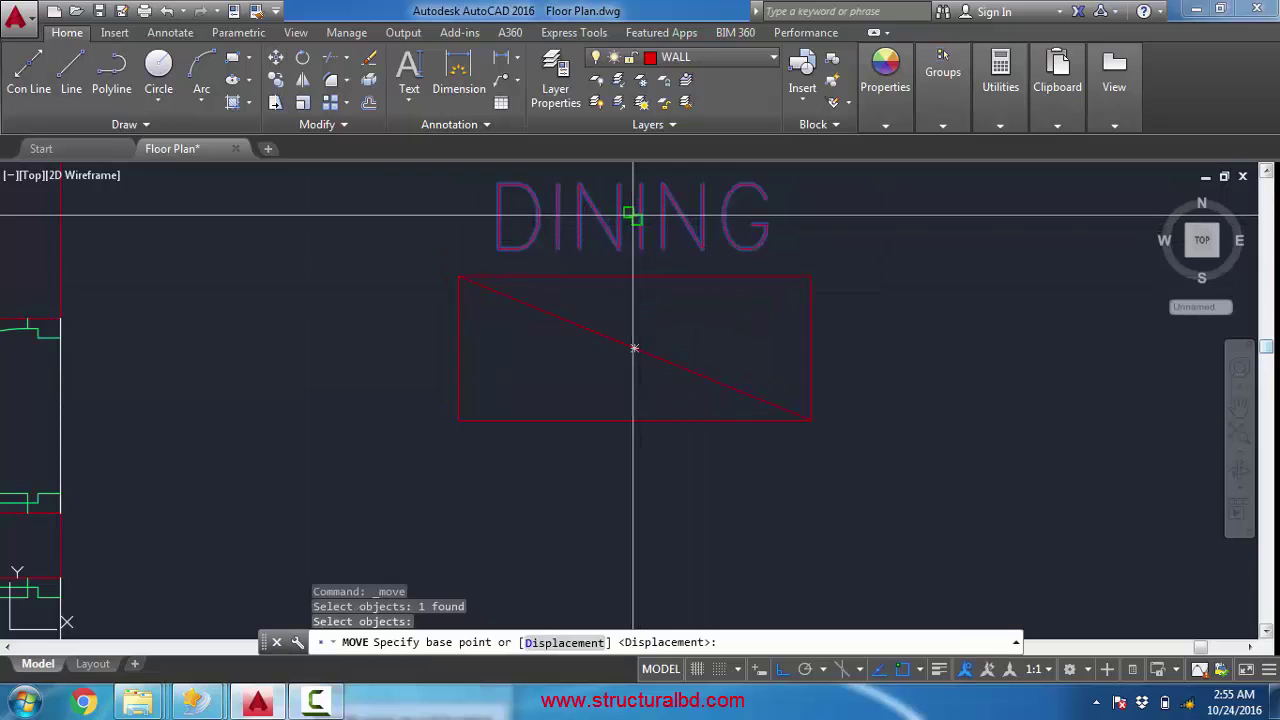
mouse_move(634, 215)
middle_down()
mouse_move(634, 258)
mouse_move(657, 295)
middle_up()
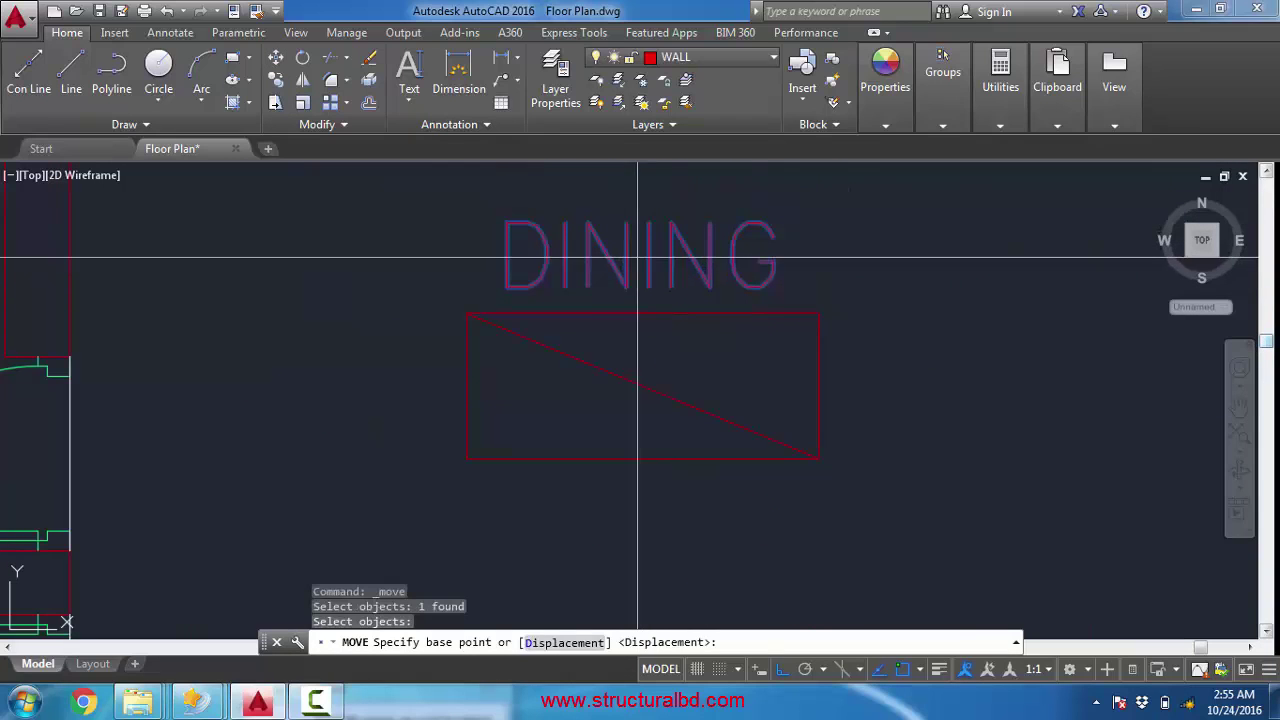
click(641, 256)
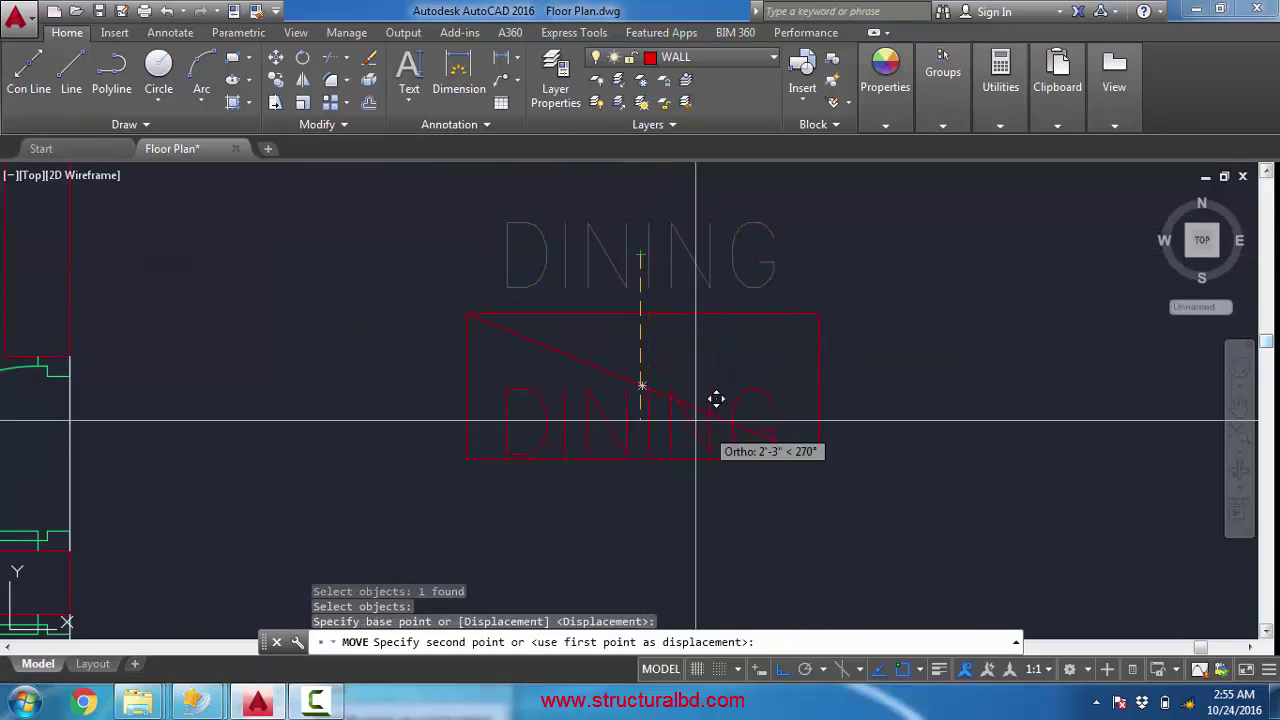
click(663, 364)
- Delete the diagonal construction line inside the DINING frame
click(500, 329)
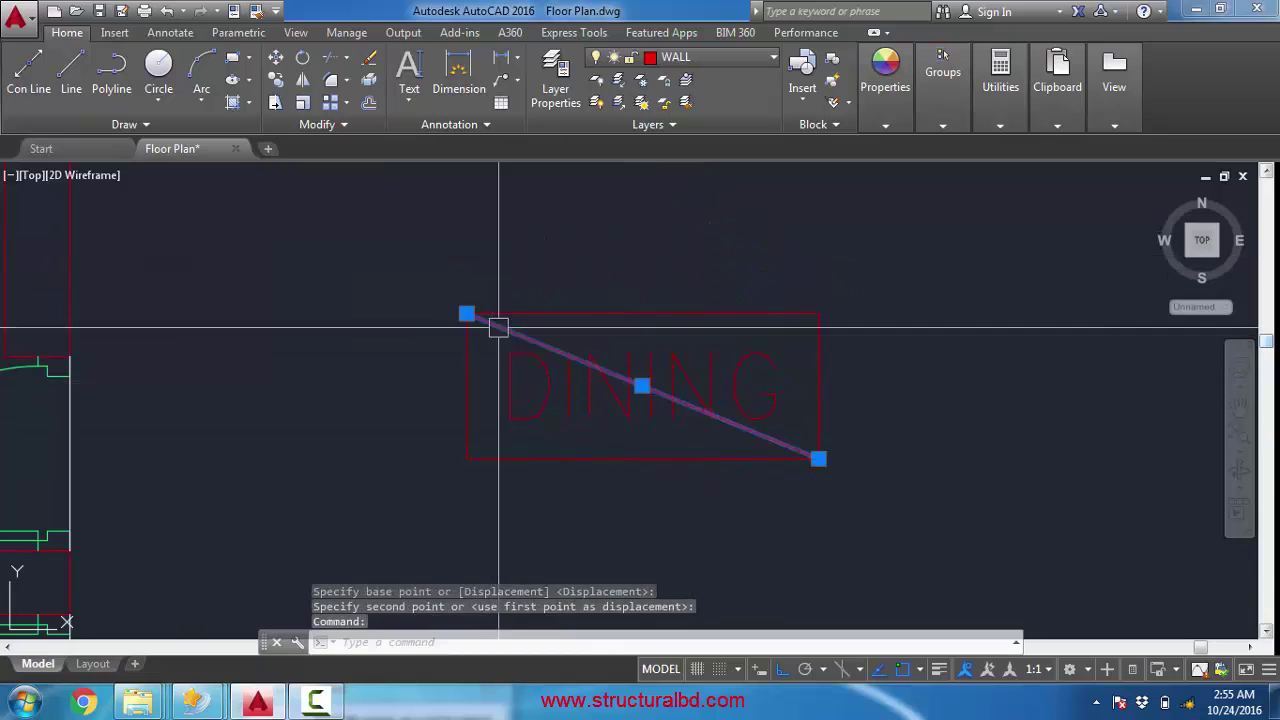
key(Delete)
scroll(460, 293, down, 4)
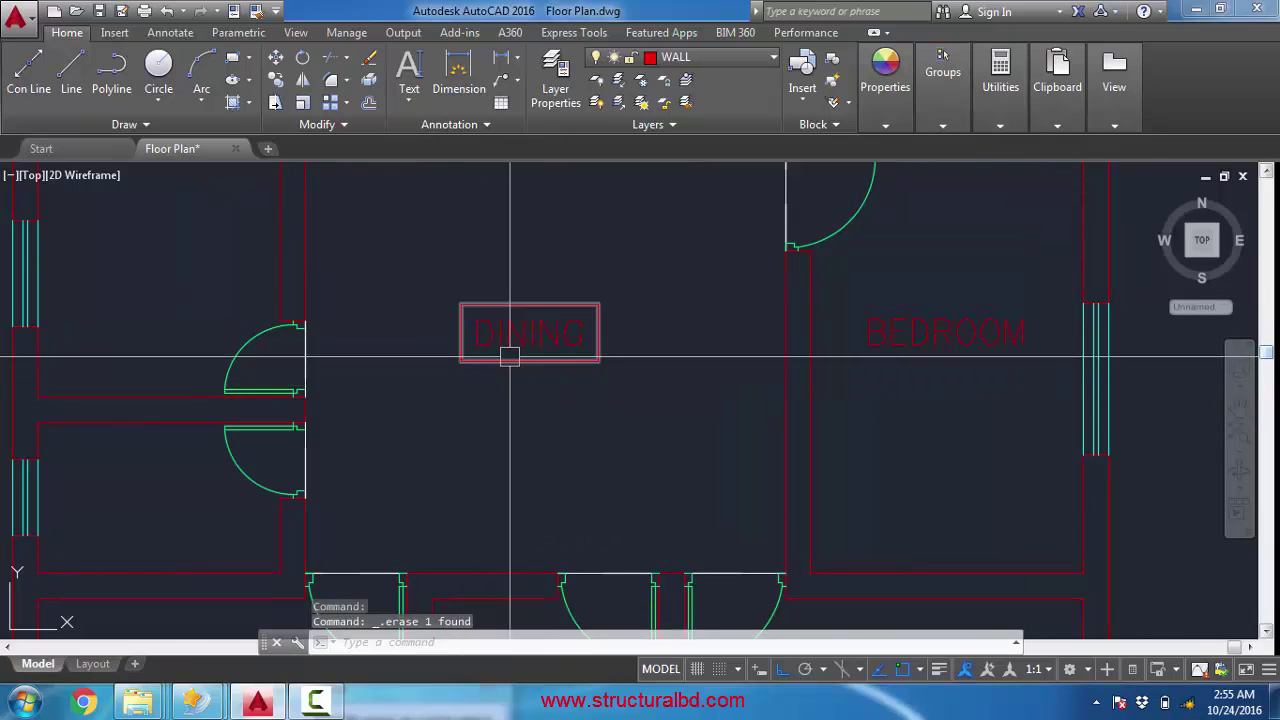
scroll(513, 317, down, 2)
scroll(520, 334, up, 2)
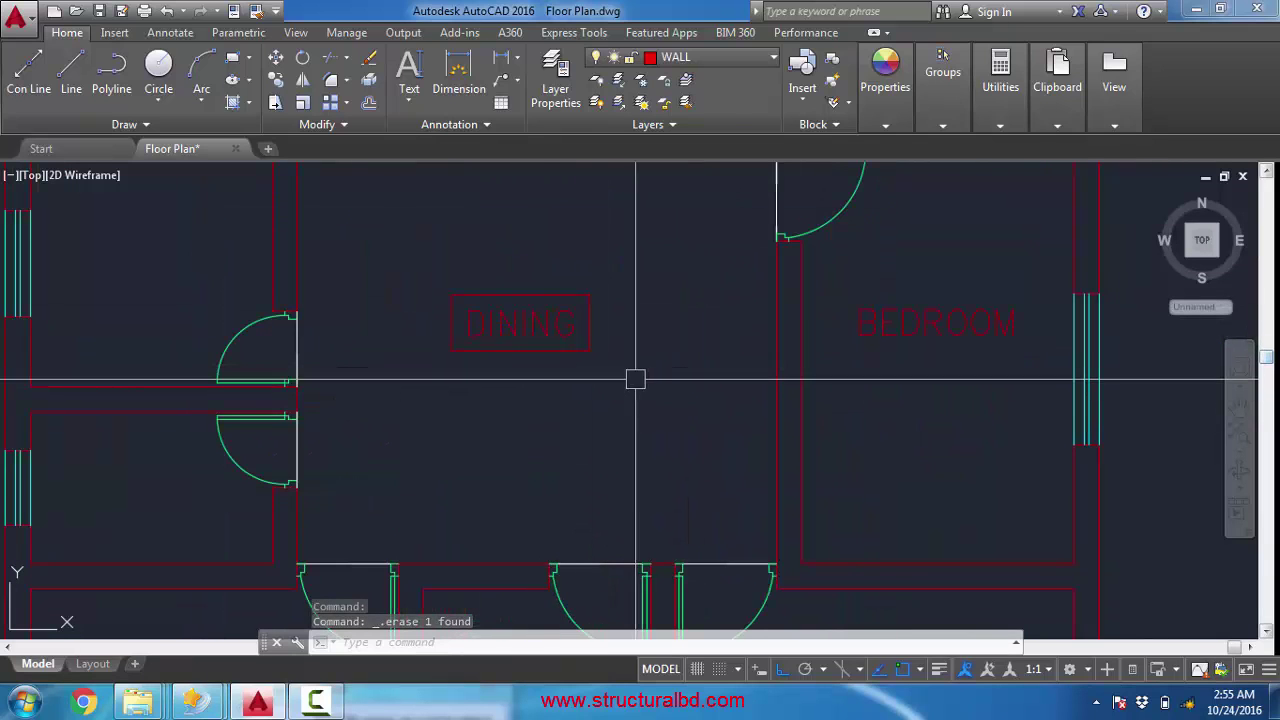
- Copy the framed DINING label from its centre into the room left of the staircase
click(634, 377)
click(449, 264)
click(275, 79)
click(520, 322)
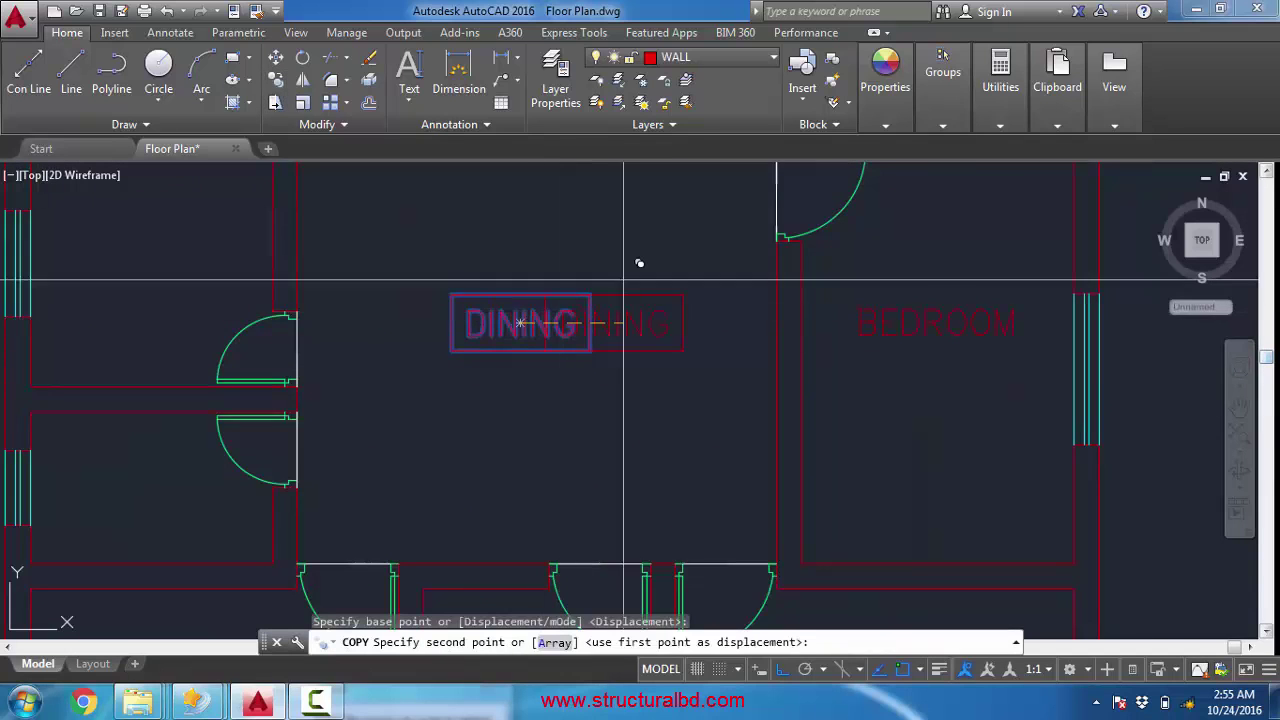
scroll(634, 266, down, 3)
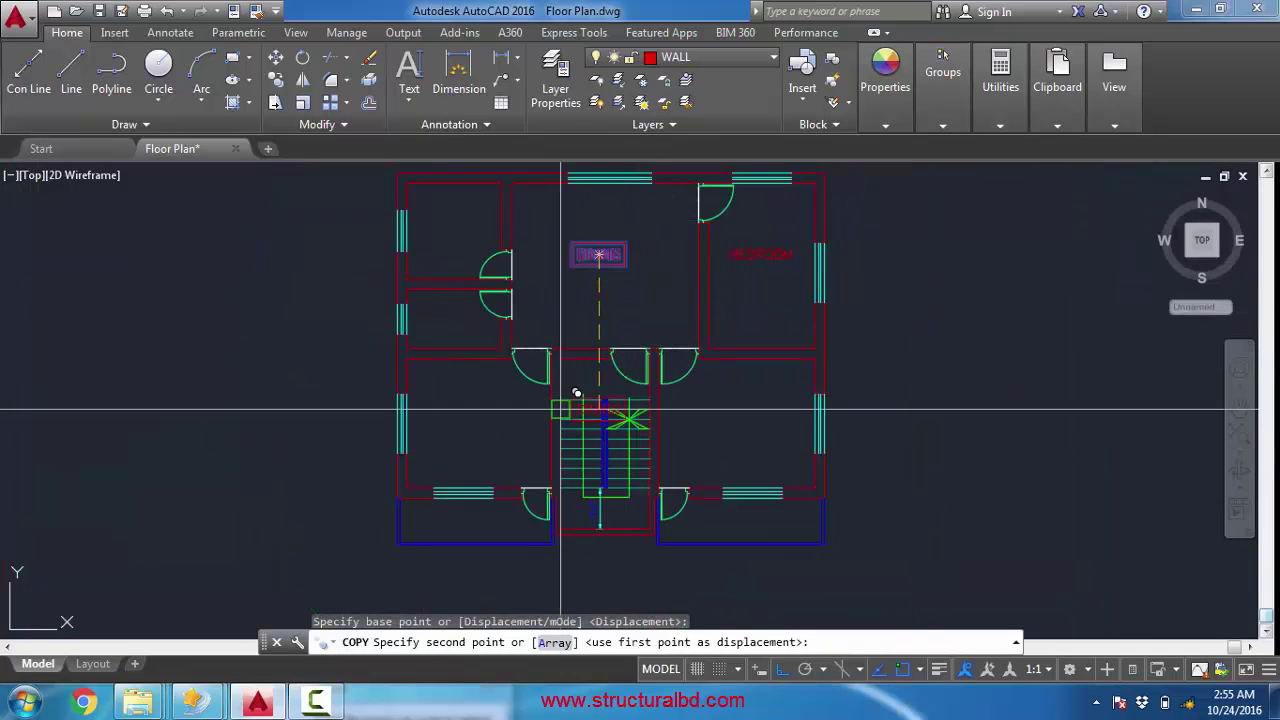
scroll(505, 428, up, 4)
click(471, 407)
key(Escape)
- Change the copied label's text in the room left of the staircase to BEDROOM
double_click(505, 437)
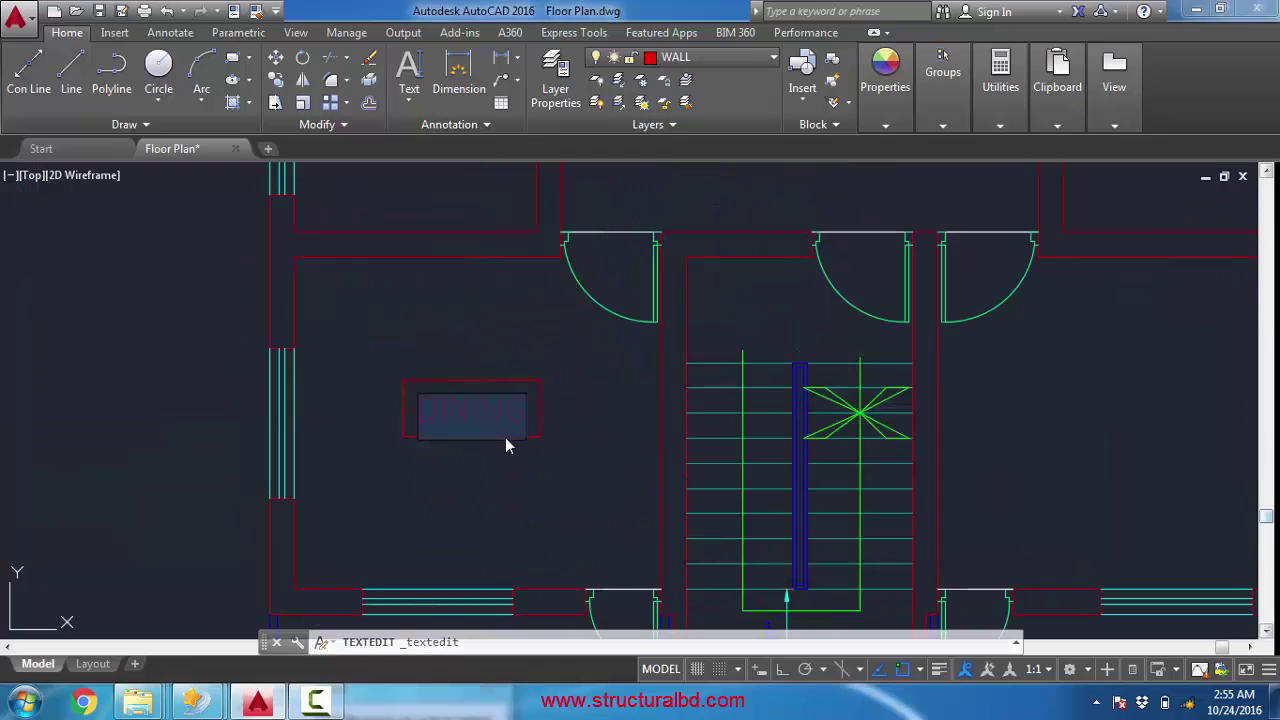
text(BEDROOM)
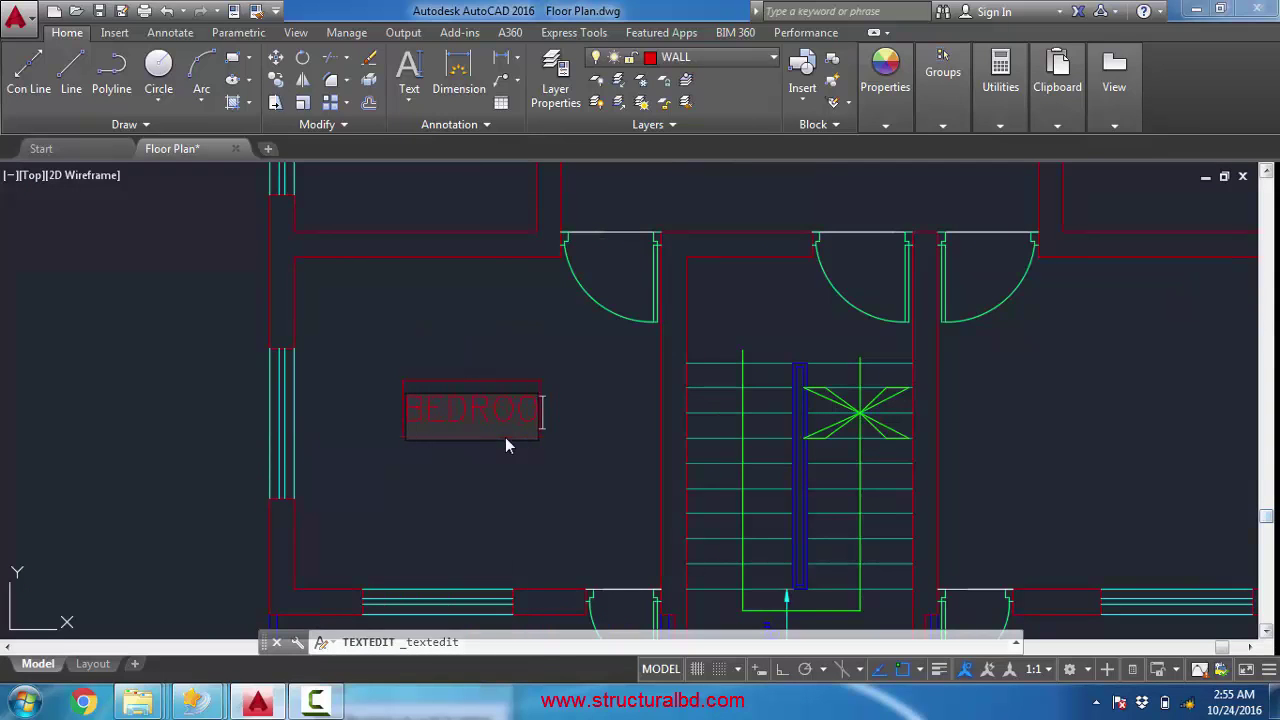
click(537, 529)
- Compare how the BEDROOM text fits its frame with how the DINING text fits its own
middle_drag(419, 431, 437, 446)
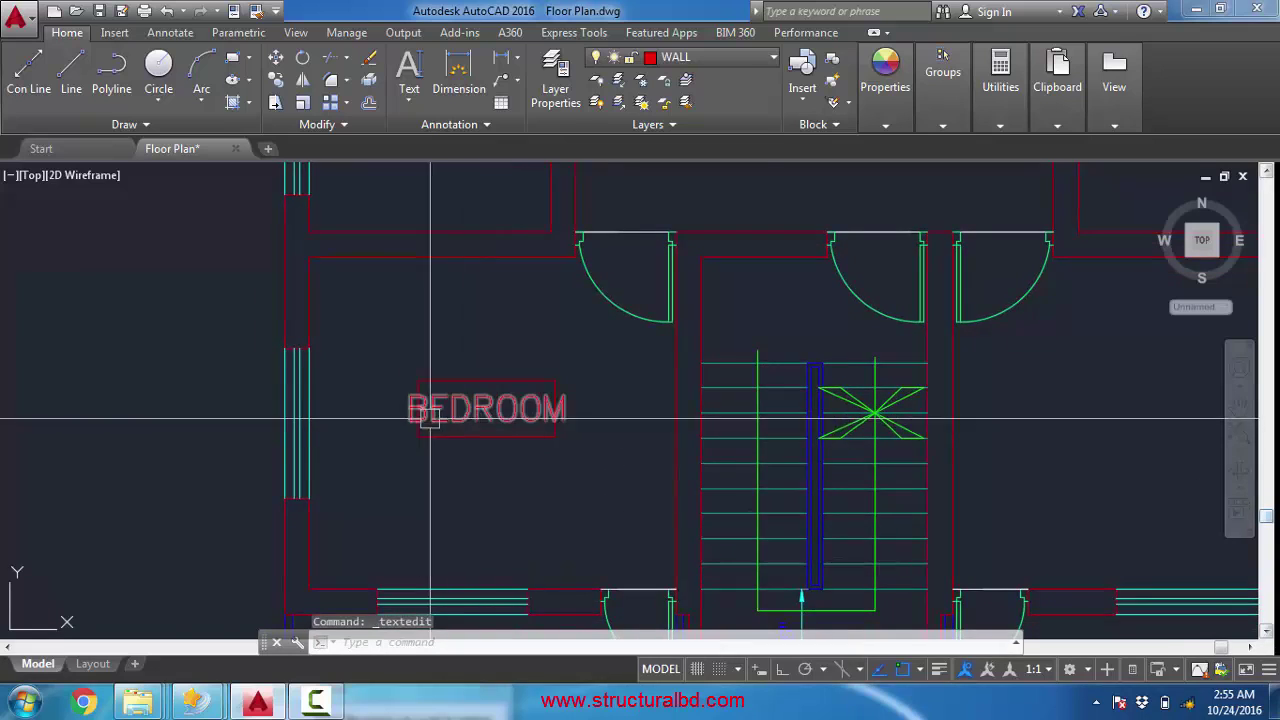
scroll(503, 405, up, 2)
scroll(443, 423, down, 5)
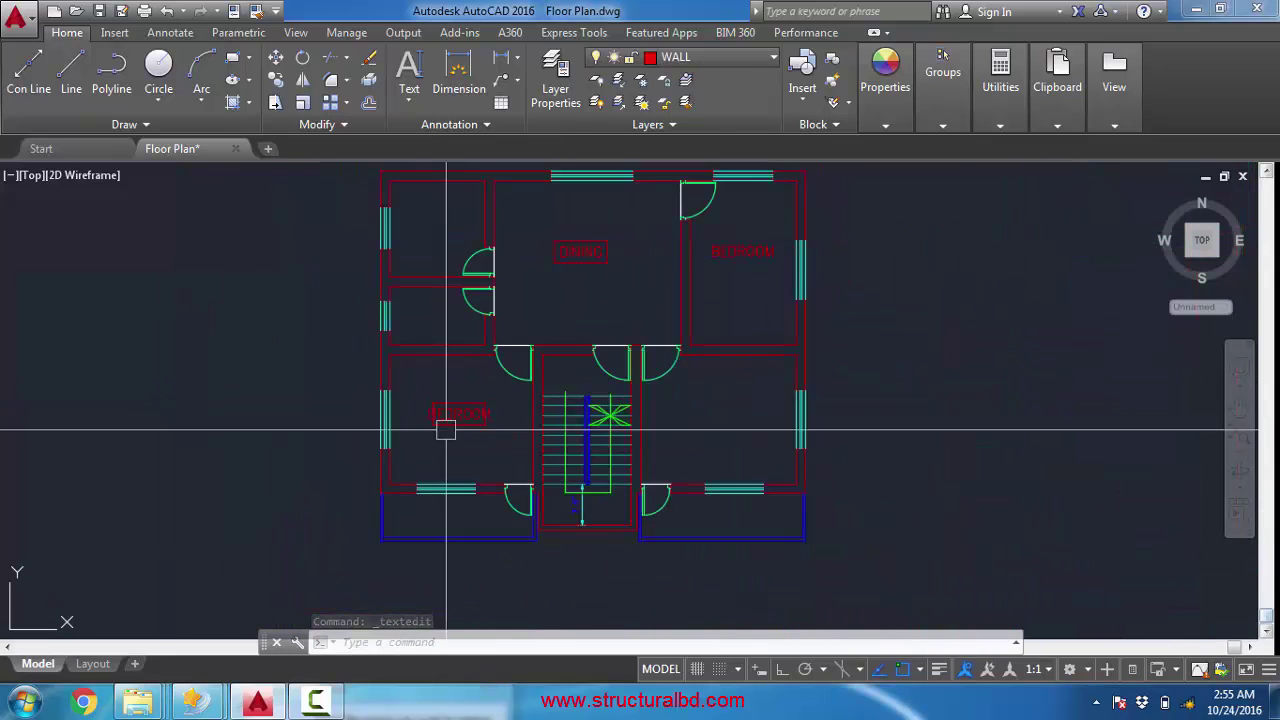
middle_drag(495, 428, 522, 395)
scroll(468, 365, up, 6)
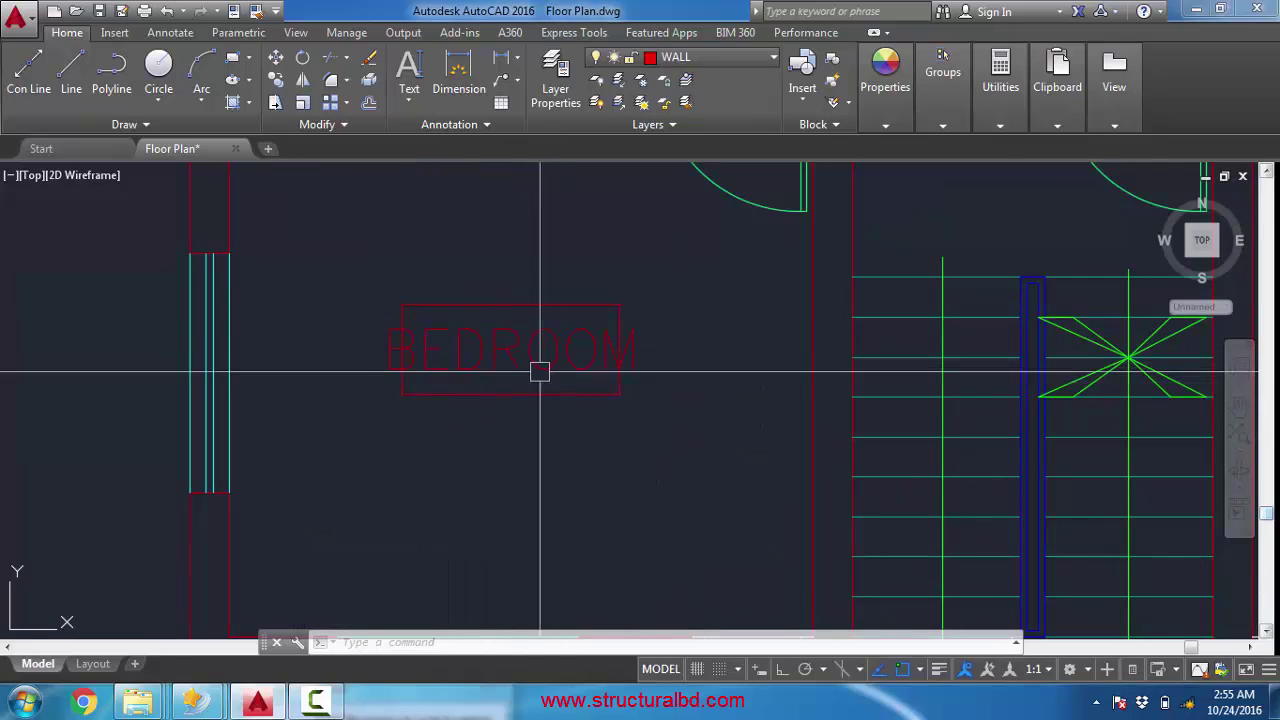
scroll(571, 323, down, 4)
scroll(551, 429, up, 6)
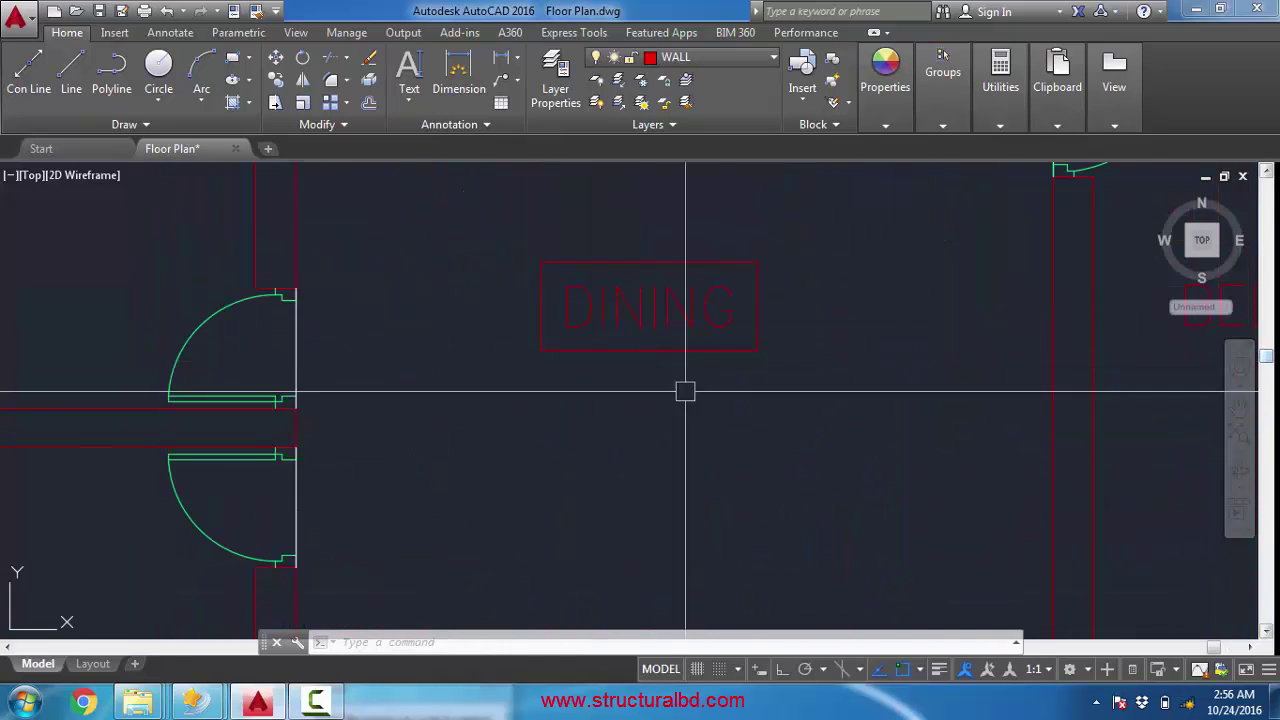
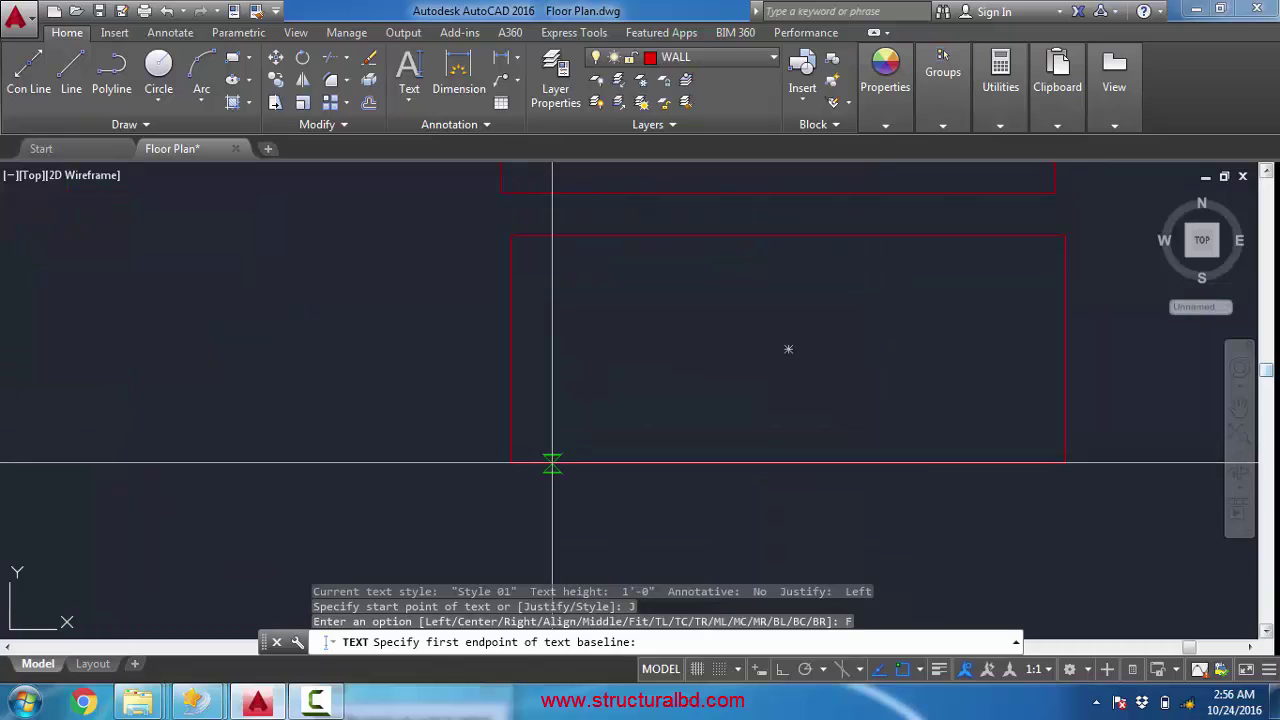
- Add the single-line text DINING with Fit justification along the lower edge of the empty rectangle, with a height of 9
click(1021, 463)
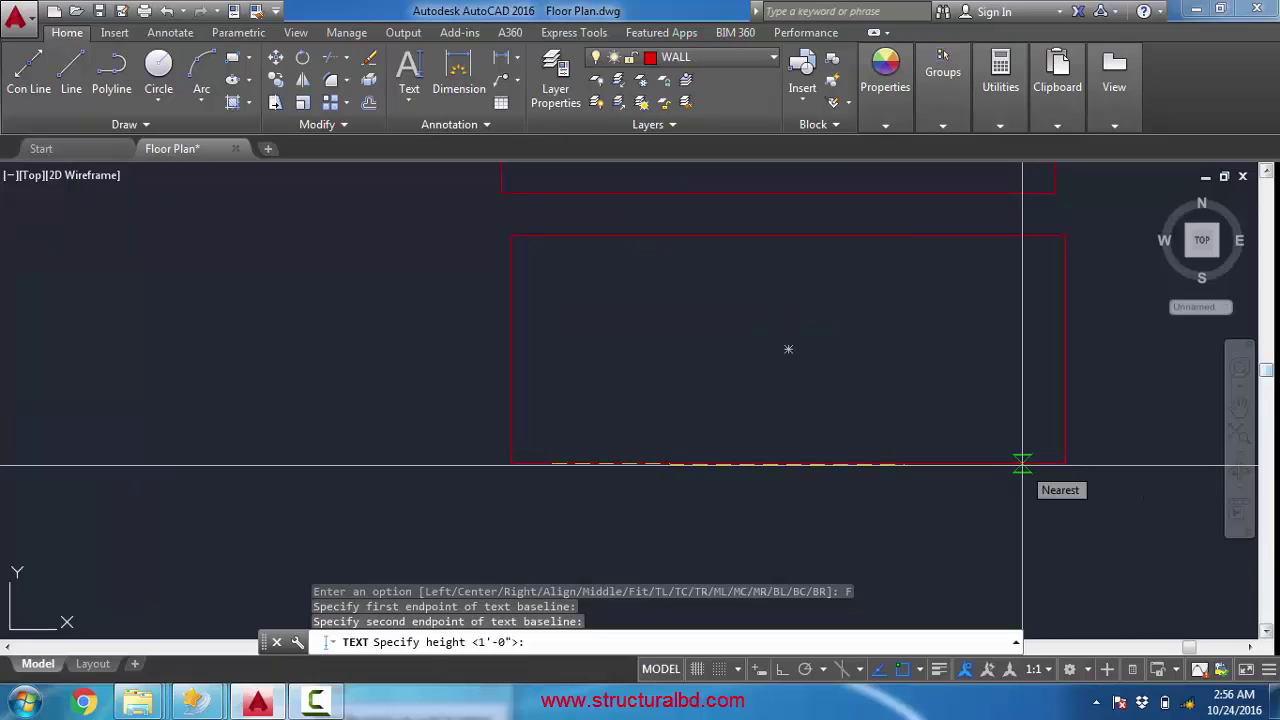
key(Return)
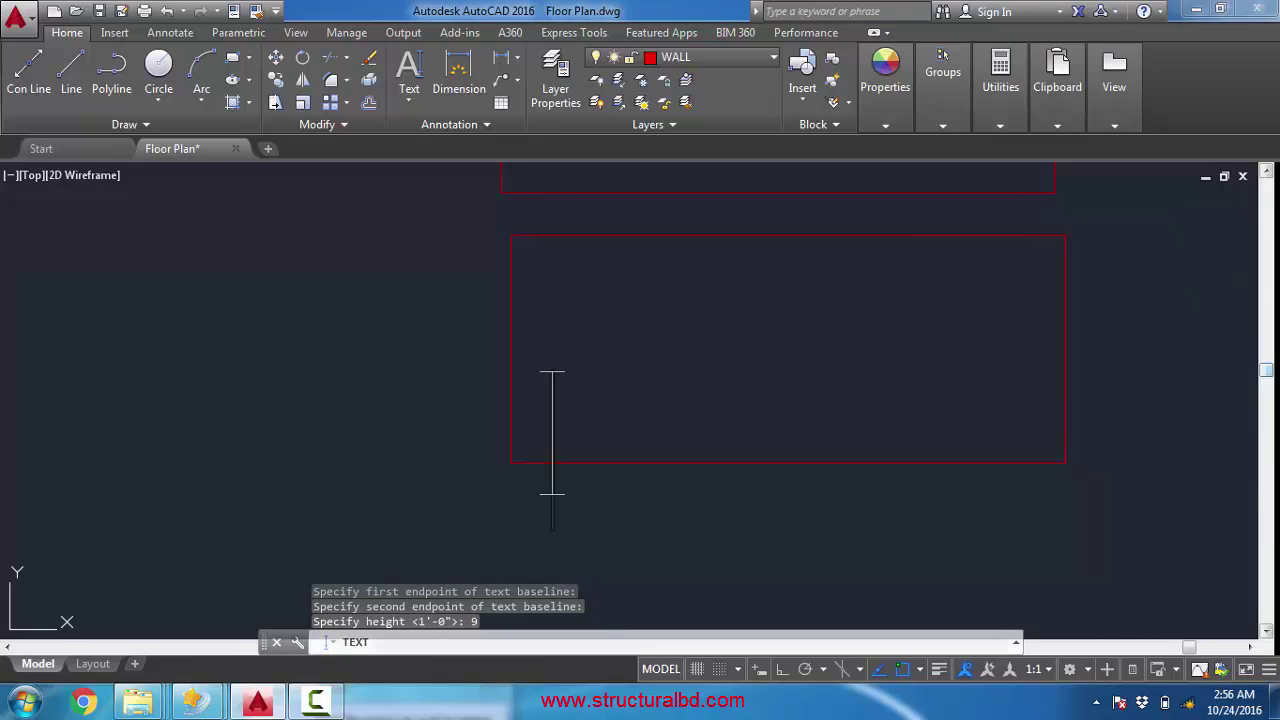
text(BE)
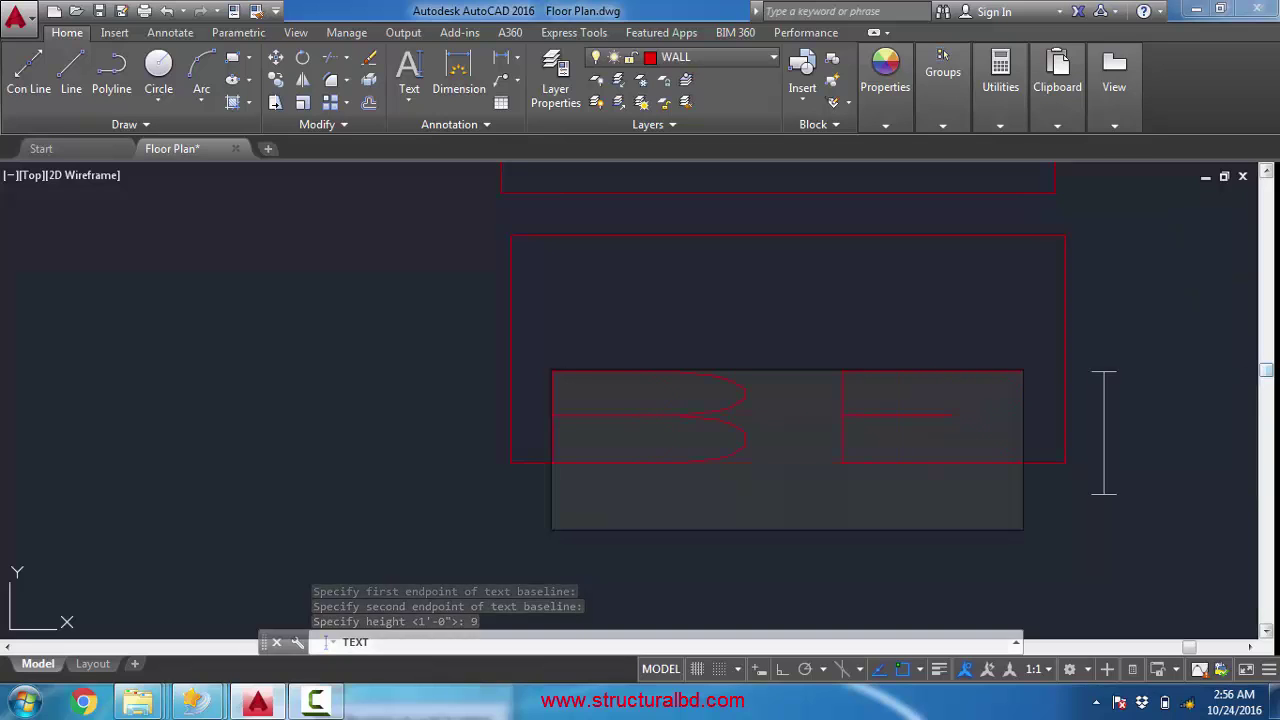
key(BackSpace)
key(BackSpace)
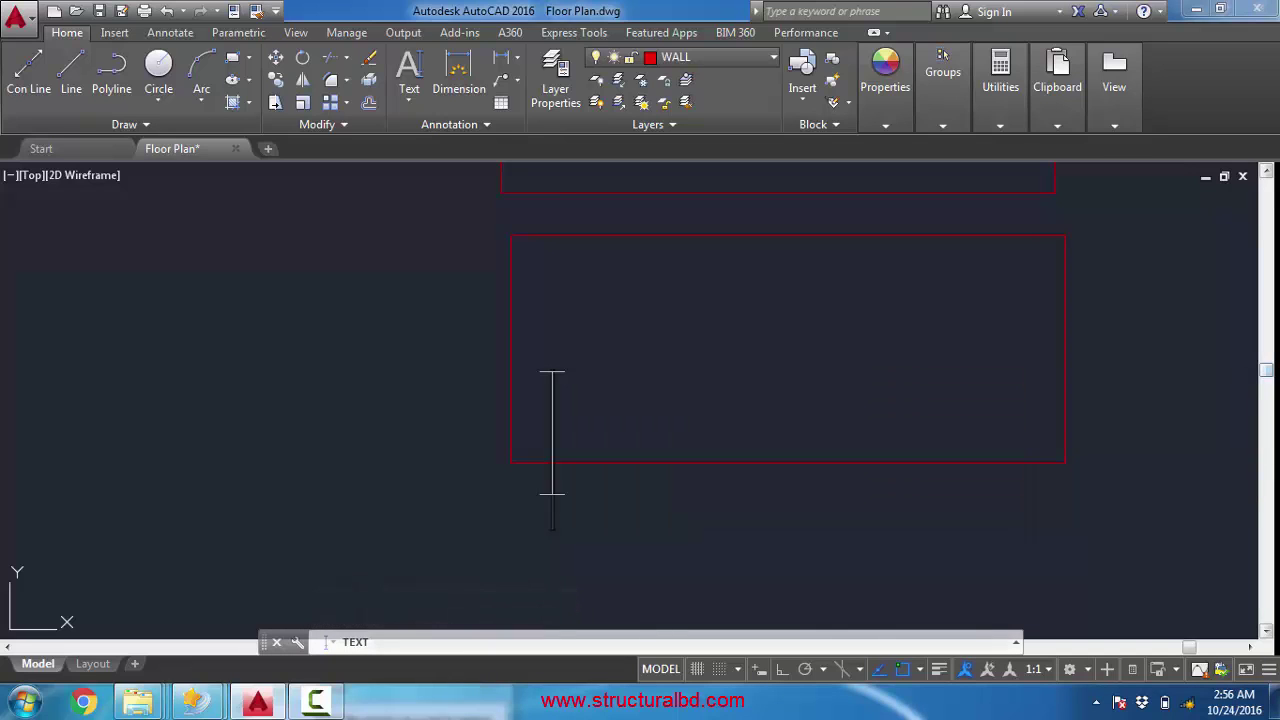
text(DINING)
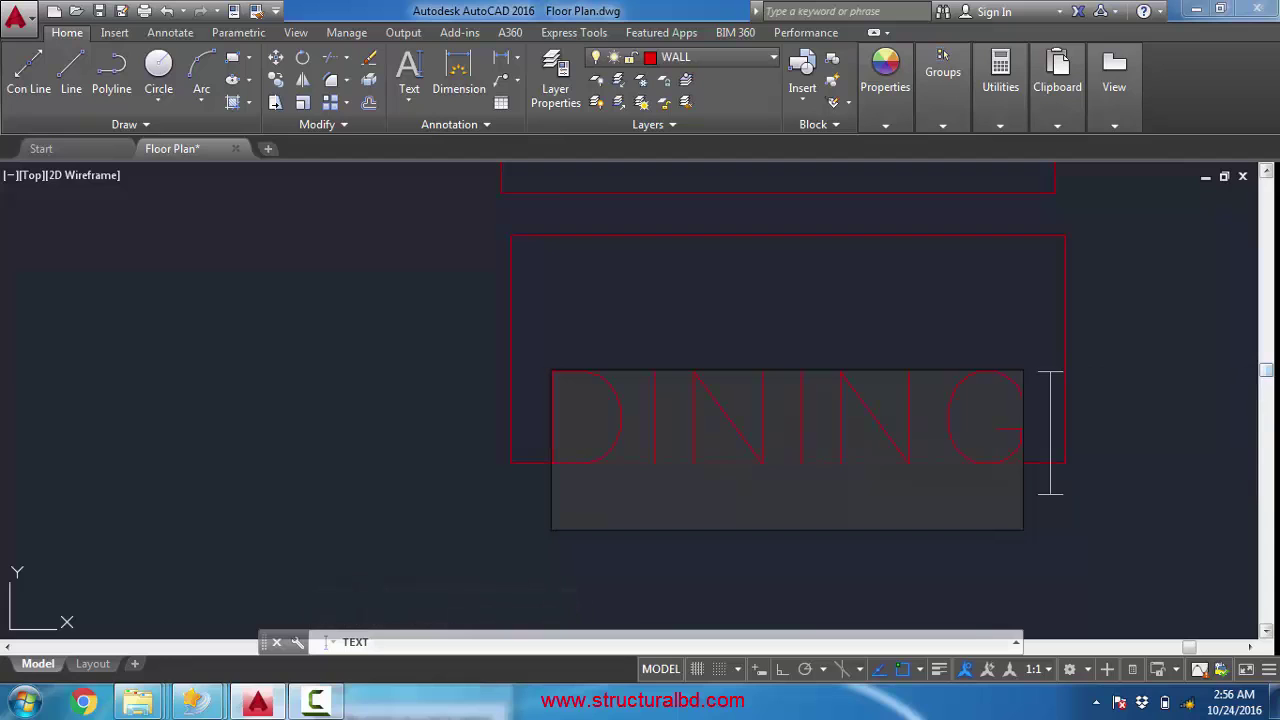
key(Return)
key(Return)
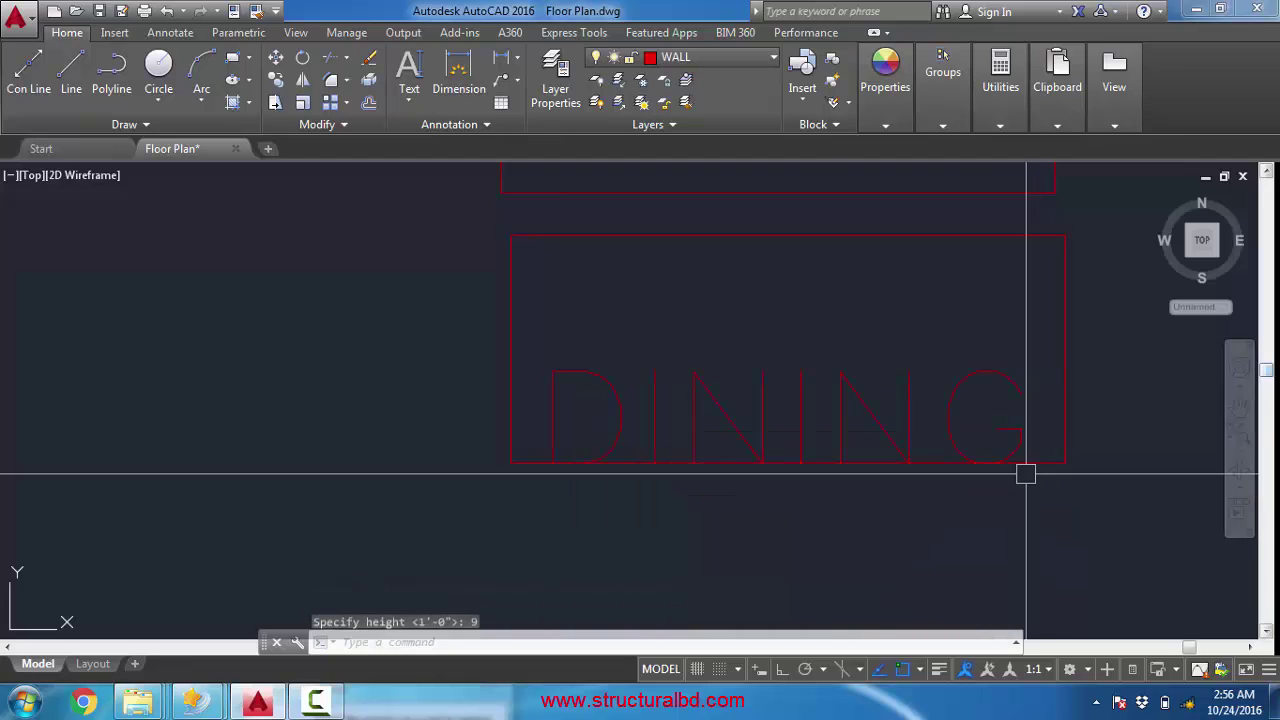
- Draw a diagonal line across the lower DINING rectangle from its upper left corner to its lower right corner
scroll(636, 334, down, 2)
click(697, 366)
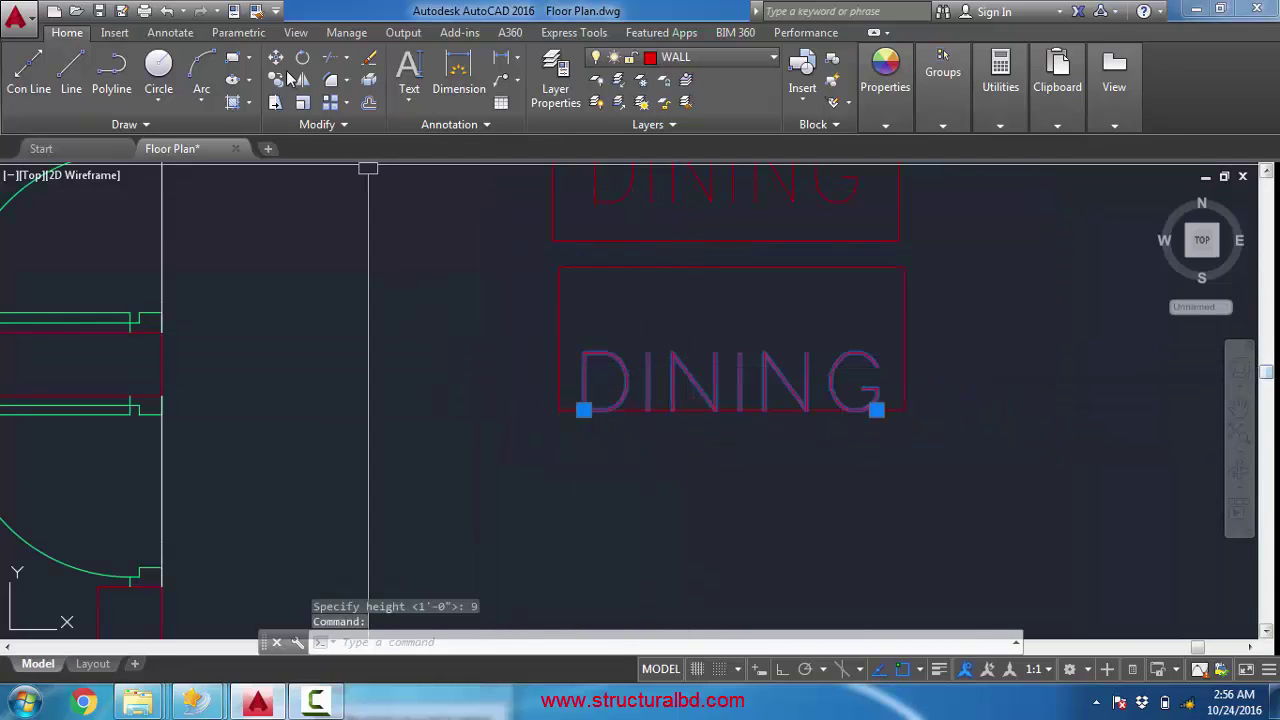
key(Escape)
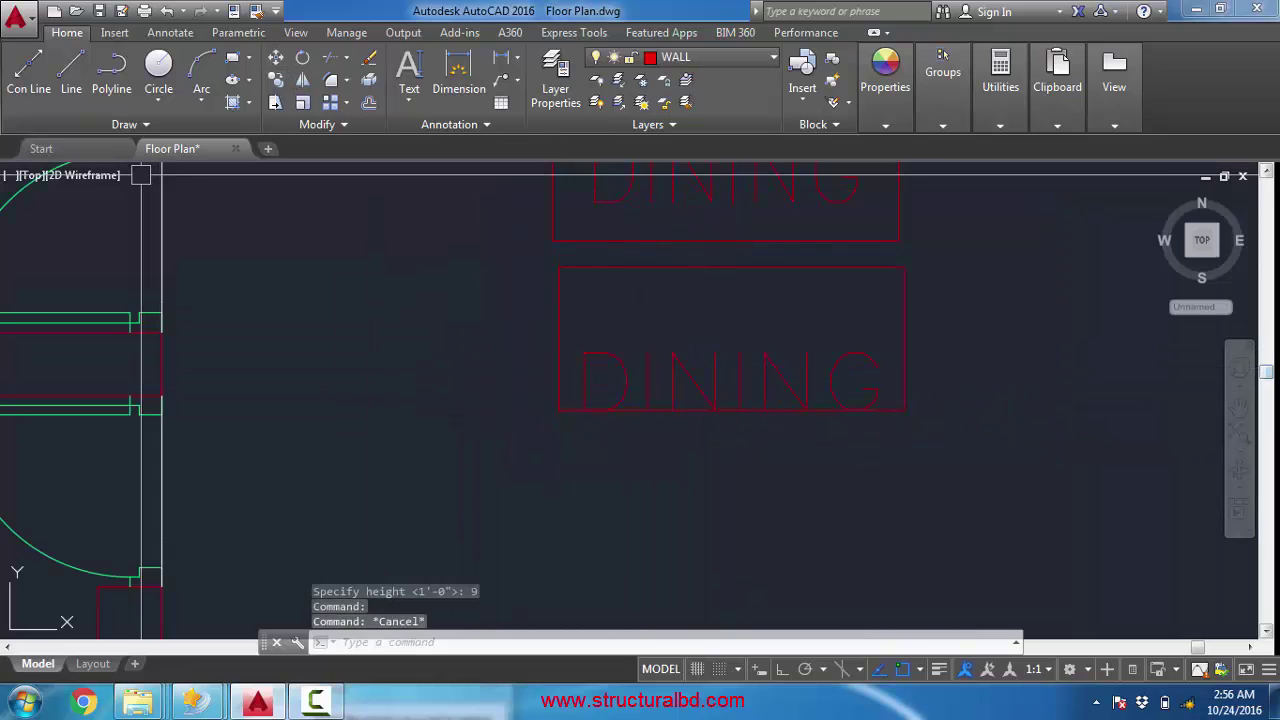
click(71, 66)
click(558, 268)
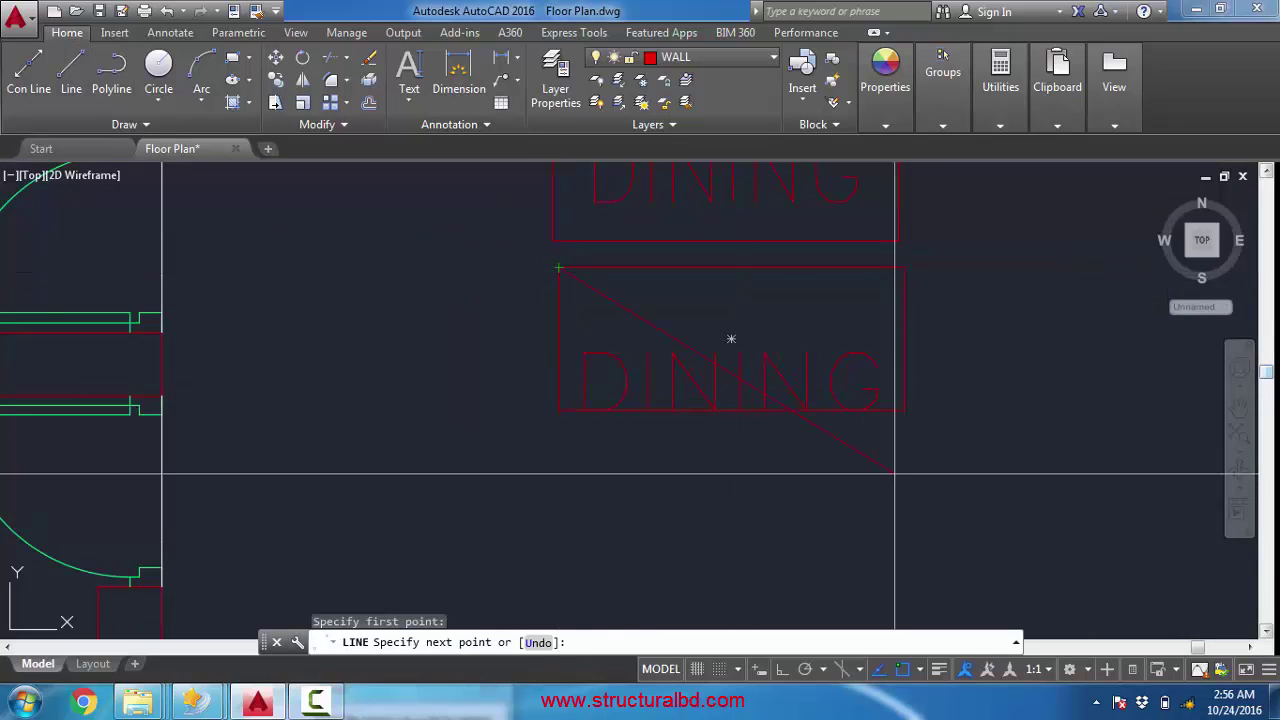
click(905, 410)
key(Escape)
- Delete the diagonal line across the lower DINING rectangle
click(674, 366)
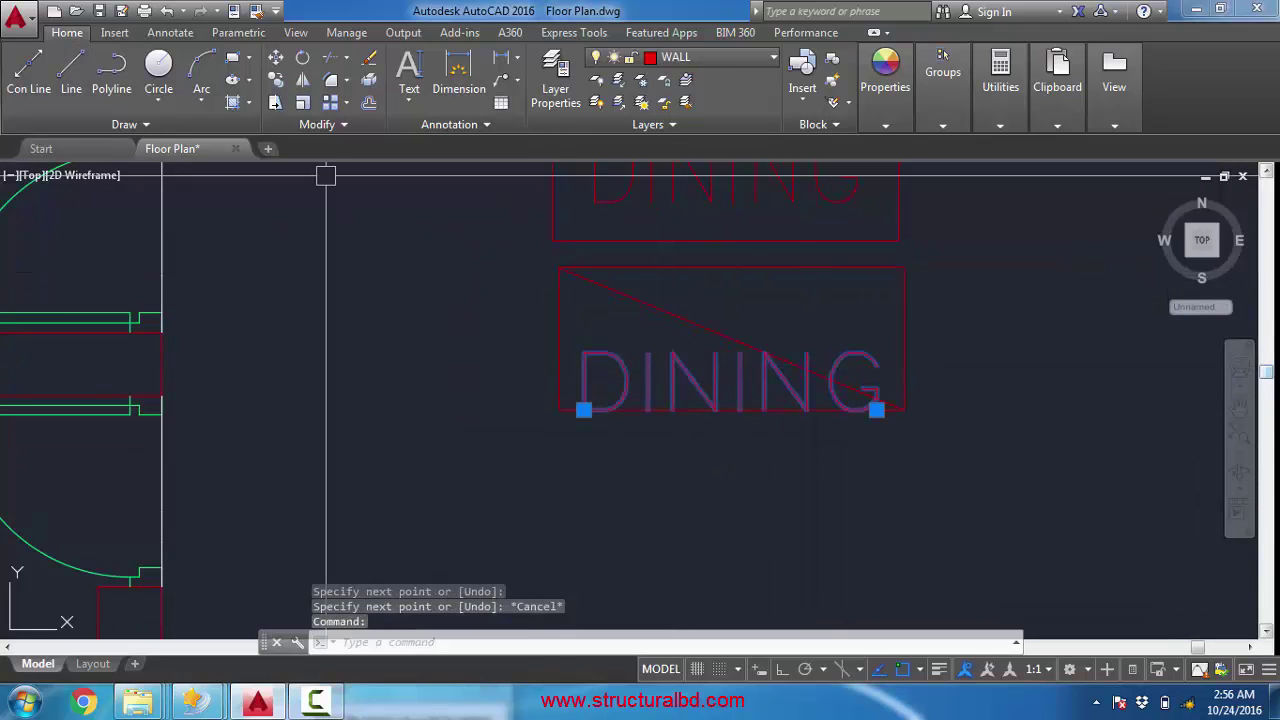
click(275, 57)
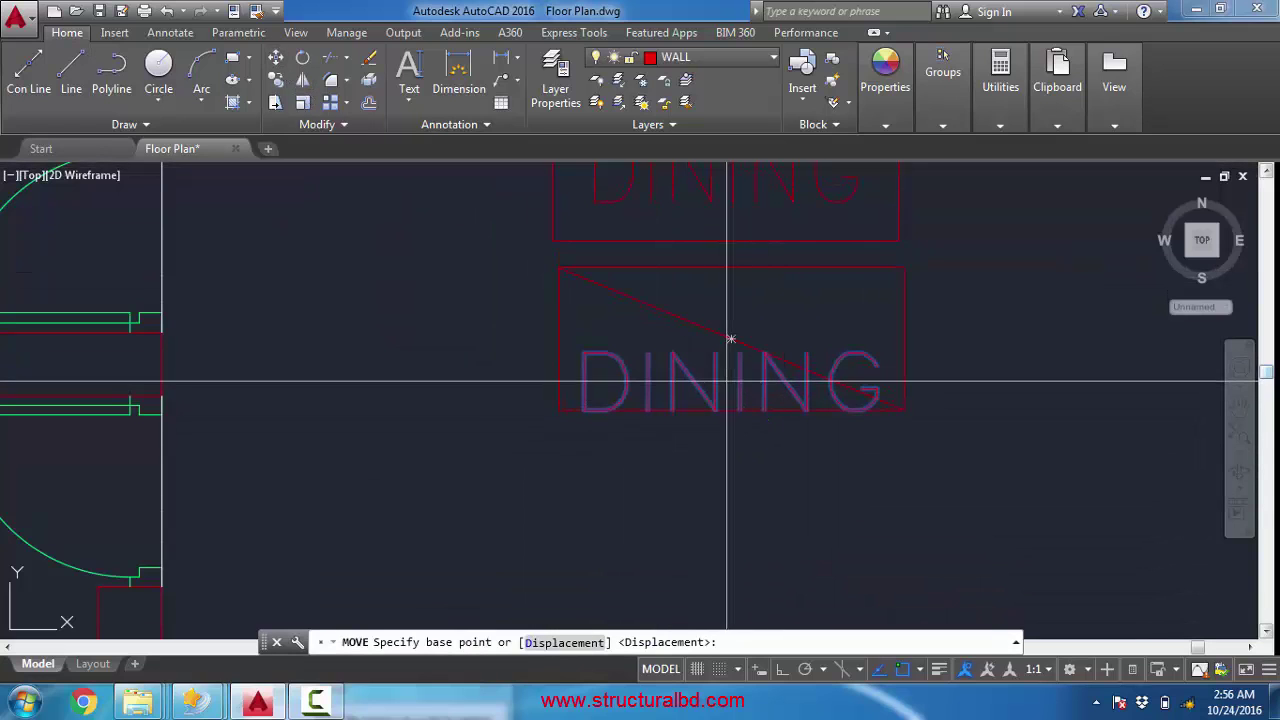
key(Escape)
click(677, 315)
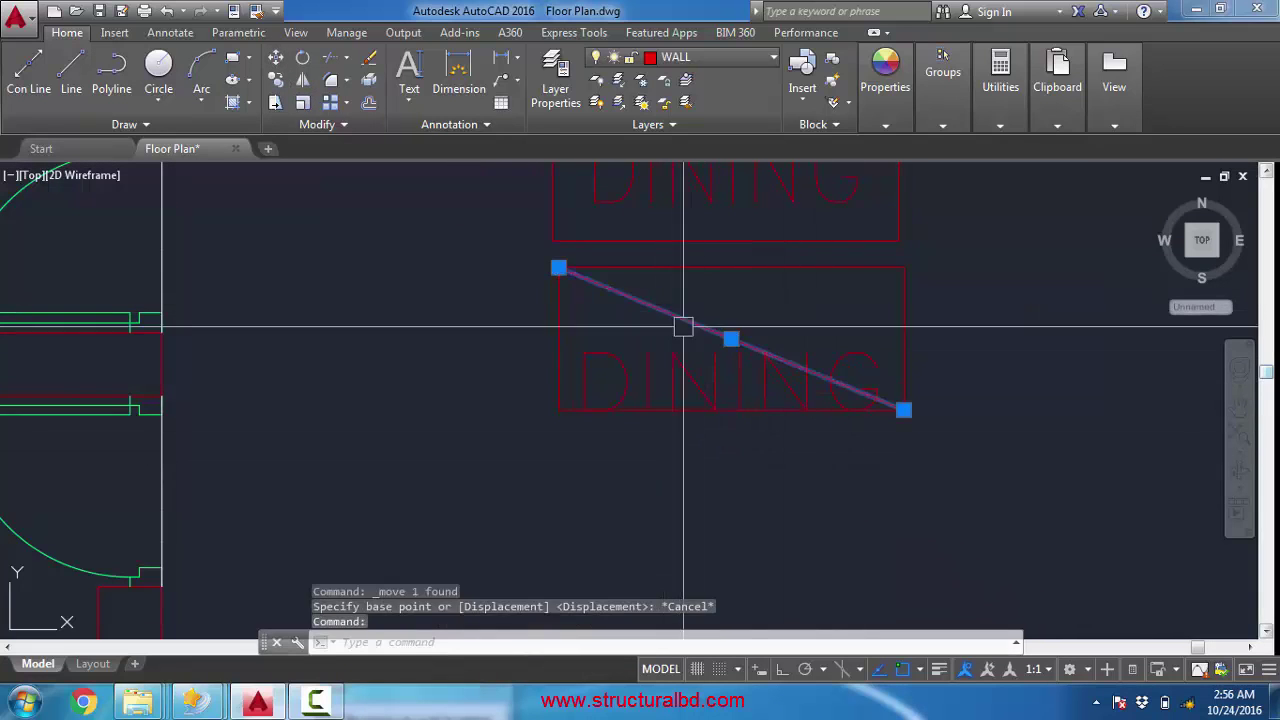
key(Delete)
- Move the fitted DINING text straight up to the middle of its rectangle
click(690, 371)
text(m)
key(Return)
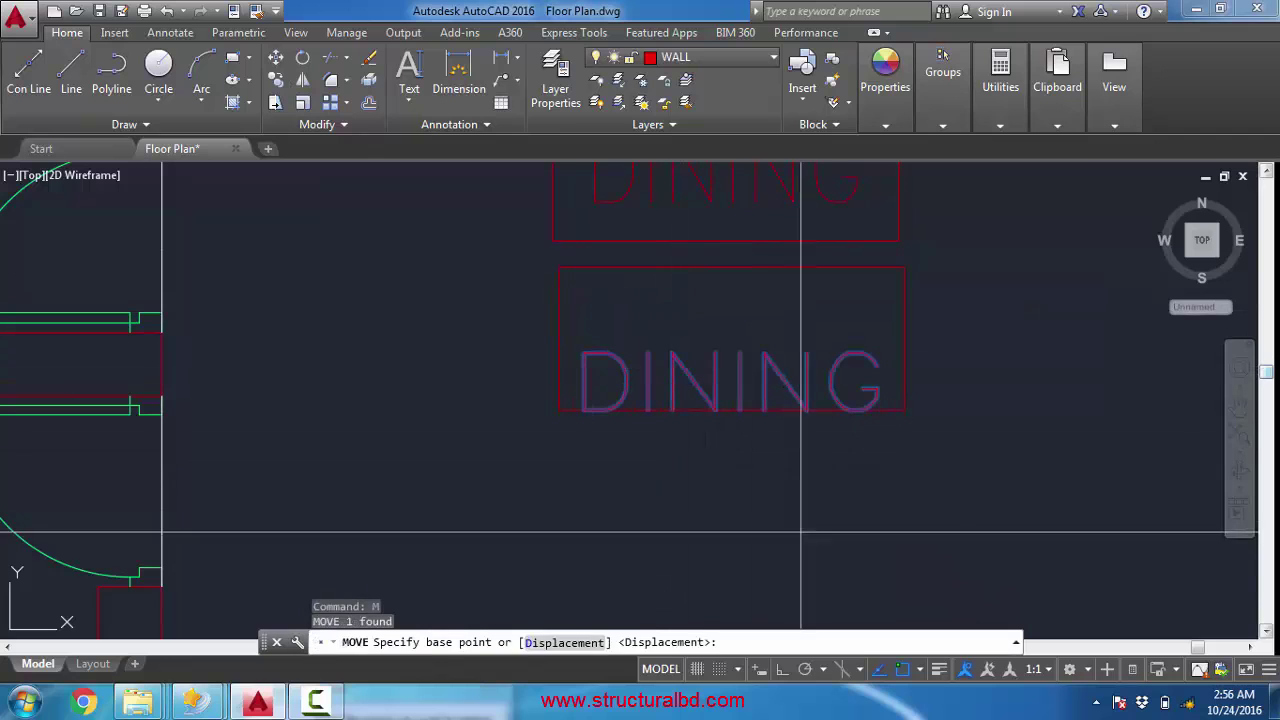
click(828, 524)
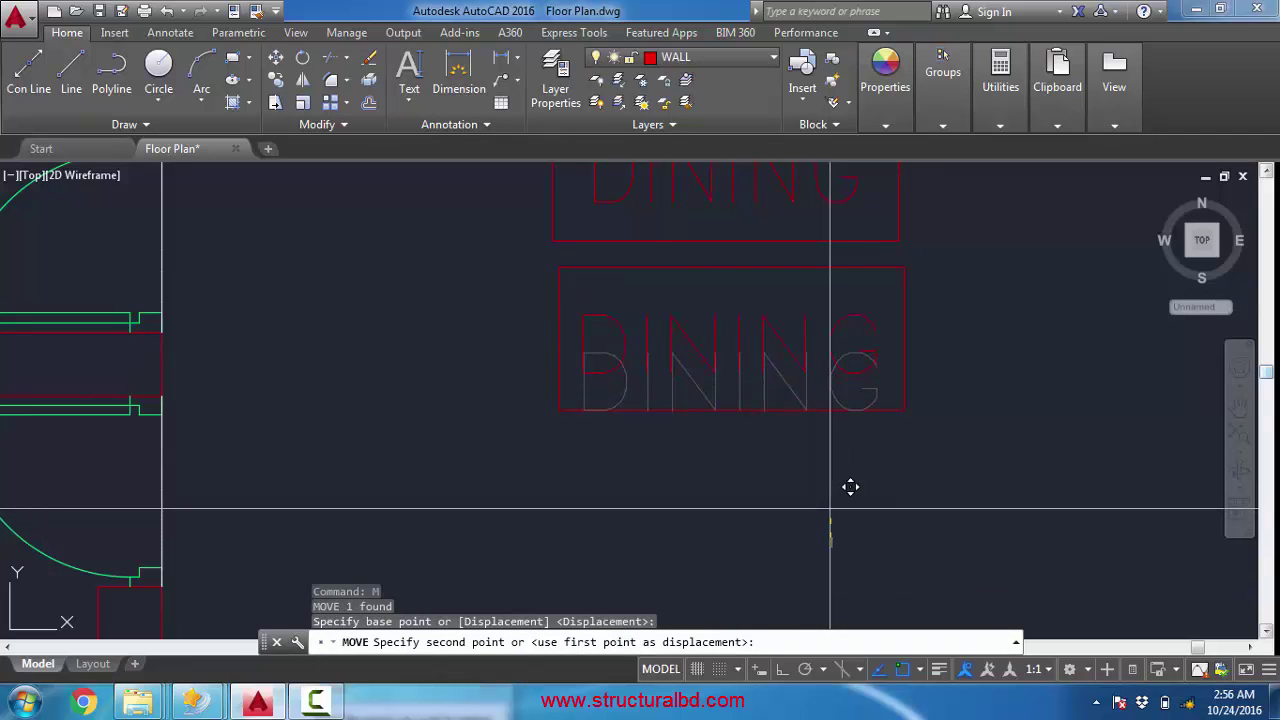
click(835, 505)
scroll(578, 391, down, 1)
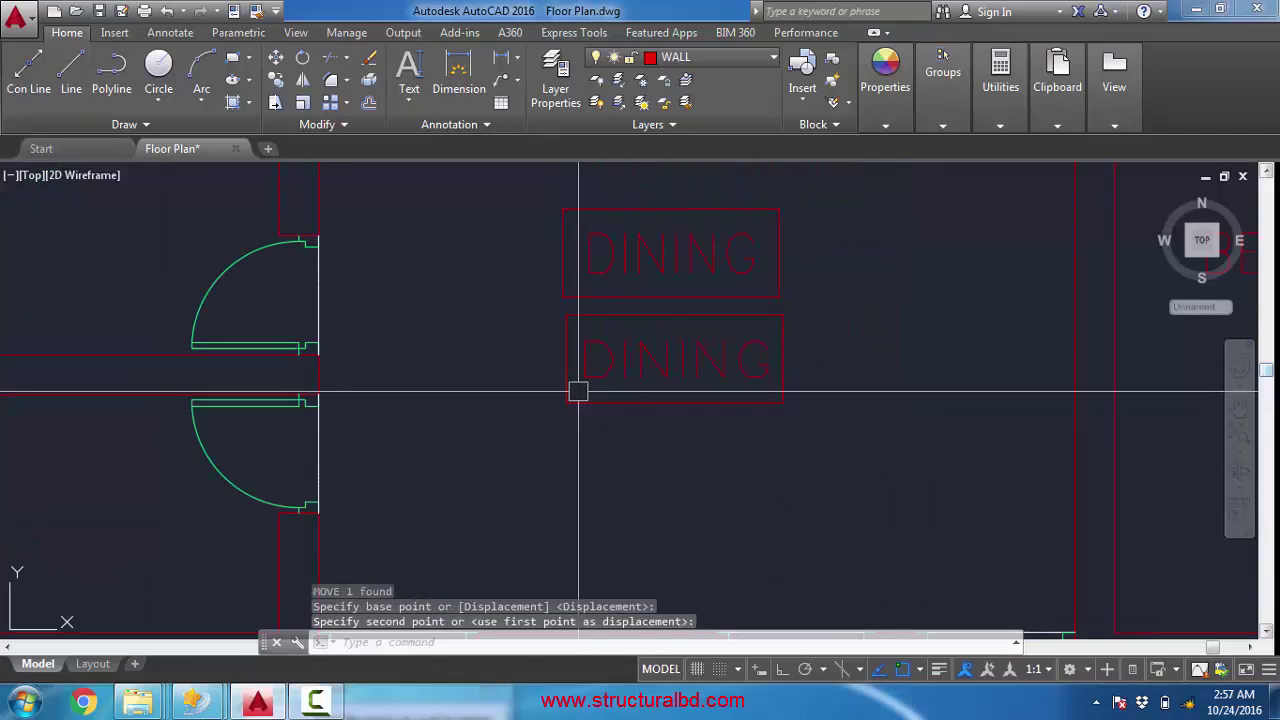
click(830, 430)
click(696, 374)
click(279, 88)
key(Escape)
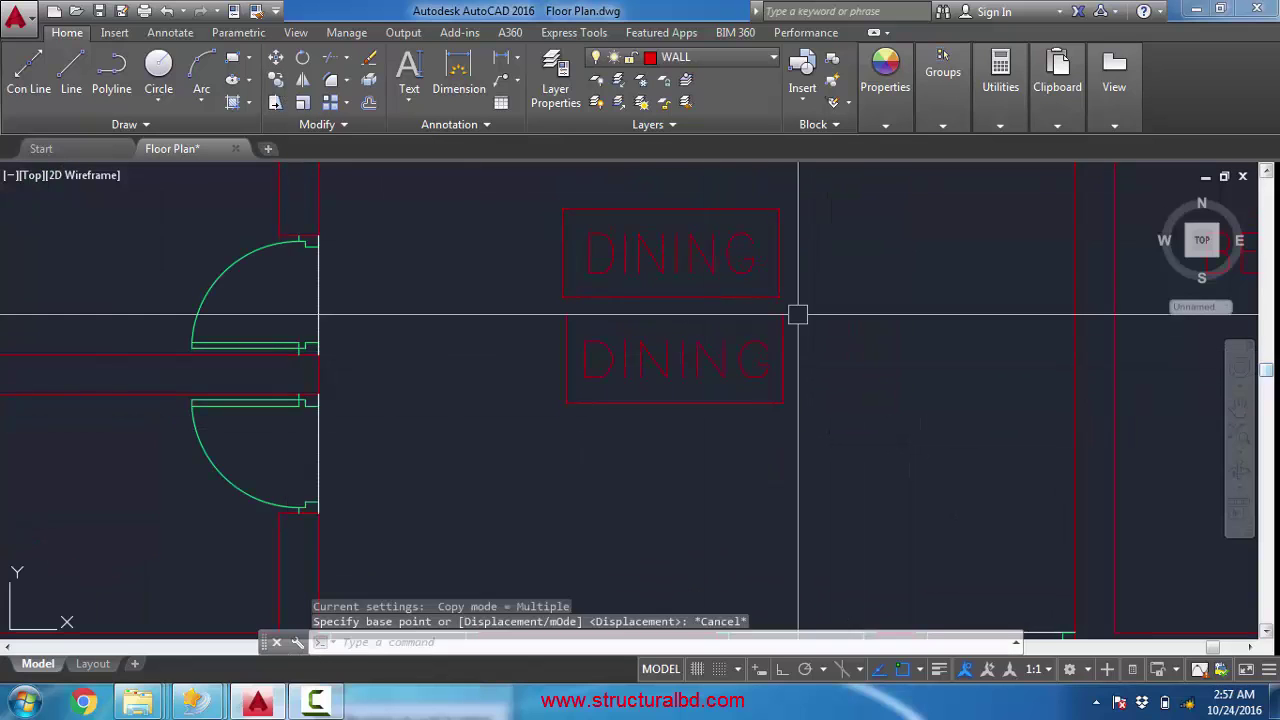
- Delete the upper DINING text together with its frame
click(797, 314)
click(657, 251)
key(Delete)
- Copy the fitted DINING text and its frame into the room right of the staircase
click(871, 484)
click(671, 362)
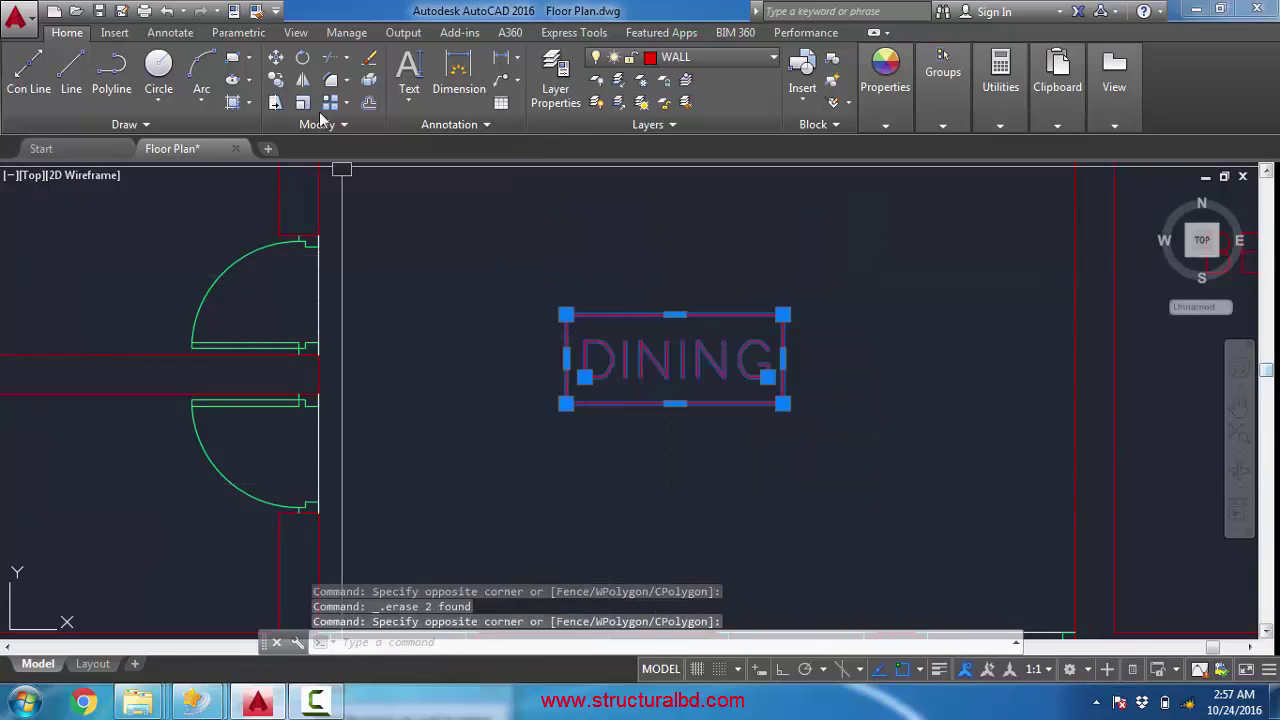
click(280, 84)
click(586, 376)
scroll(798, 254, down, 4)
middle_drag(745, 371, 630, 303)
middle_drag(827, 414, 755, 320)
scroll(759, 360, up, 2)
click(775, 363)
key(Escape)
- Change the fitted label's text in the room right of the staircase to BEDROOM
double_click(813, 370)
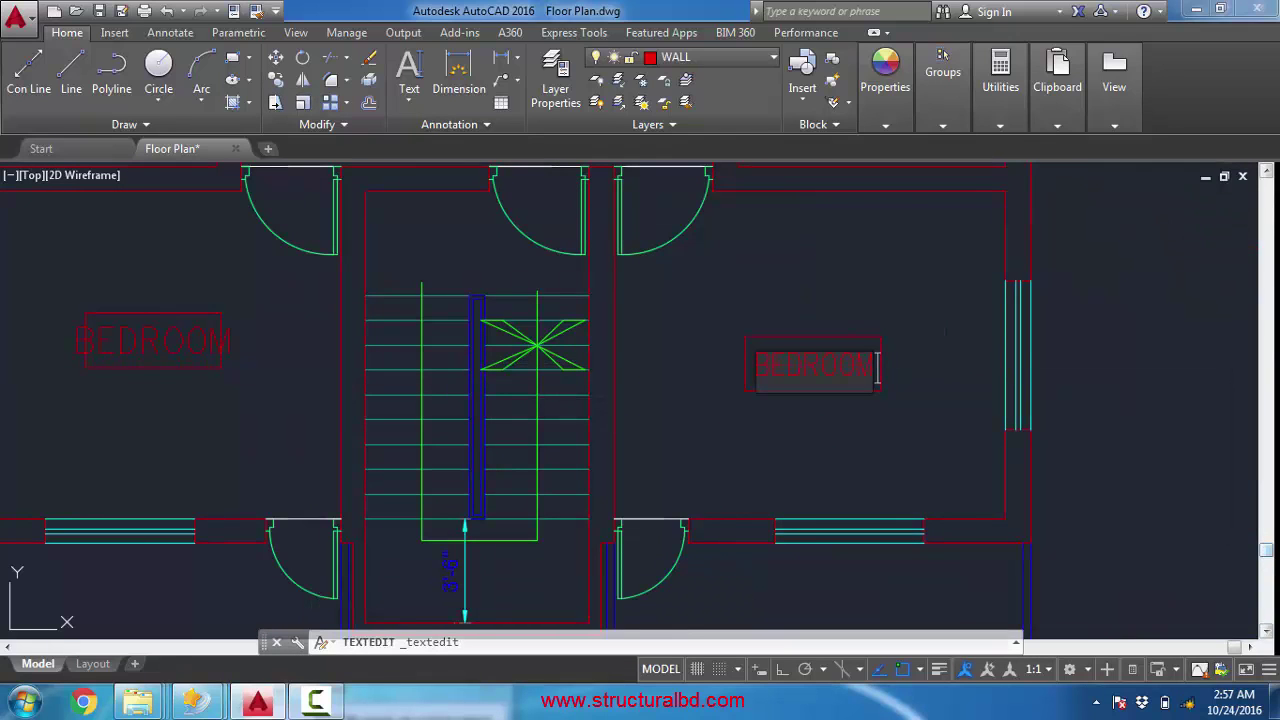
key(Return)
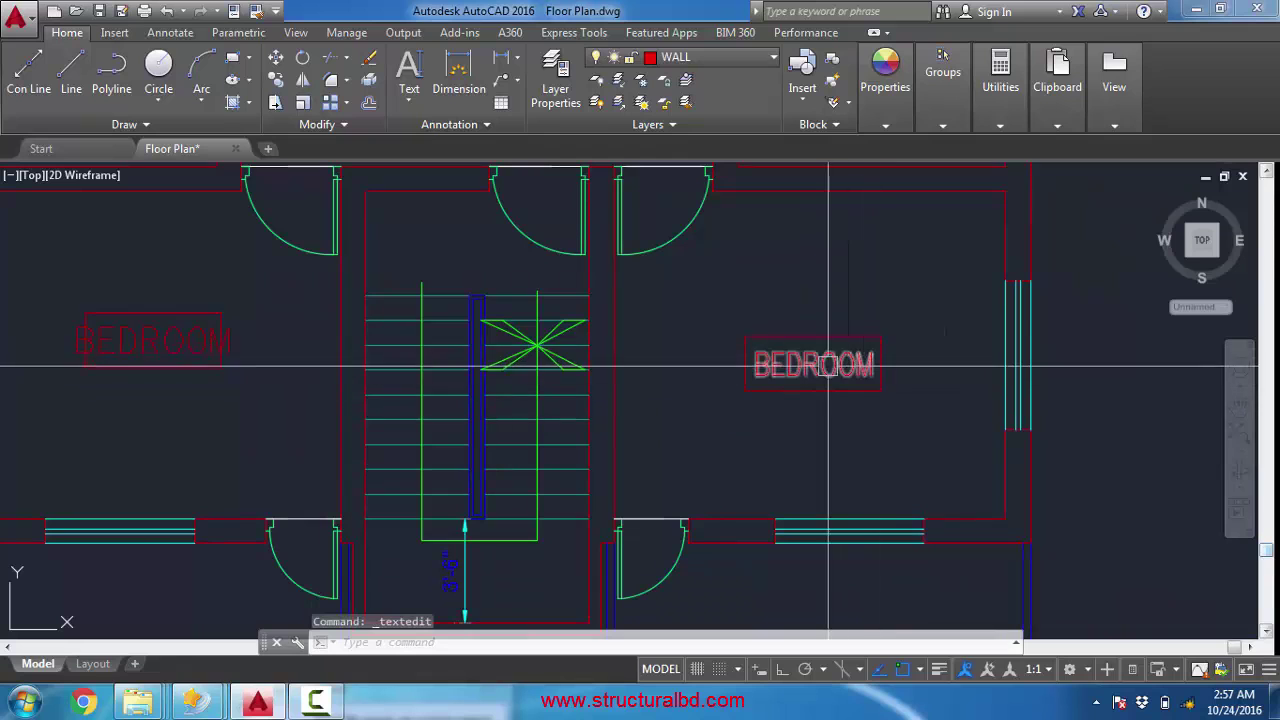
scroll(833, 330, up, 3)
scroll(831, 314, down, 3)
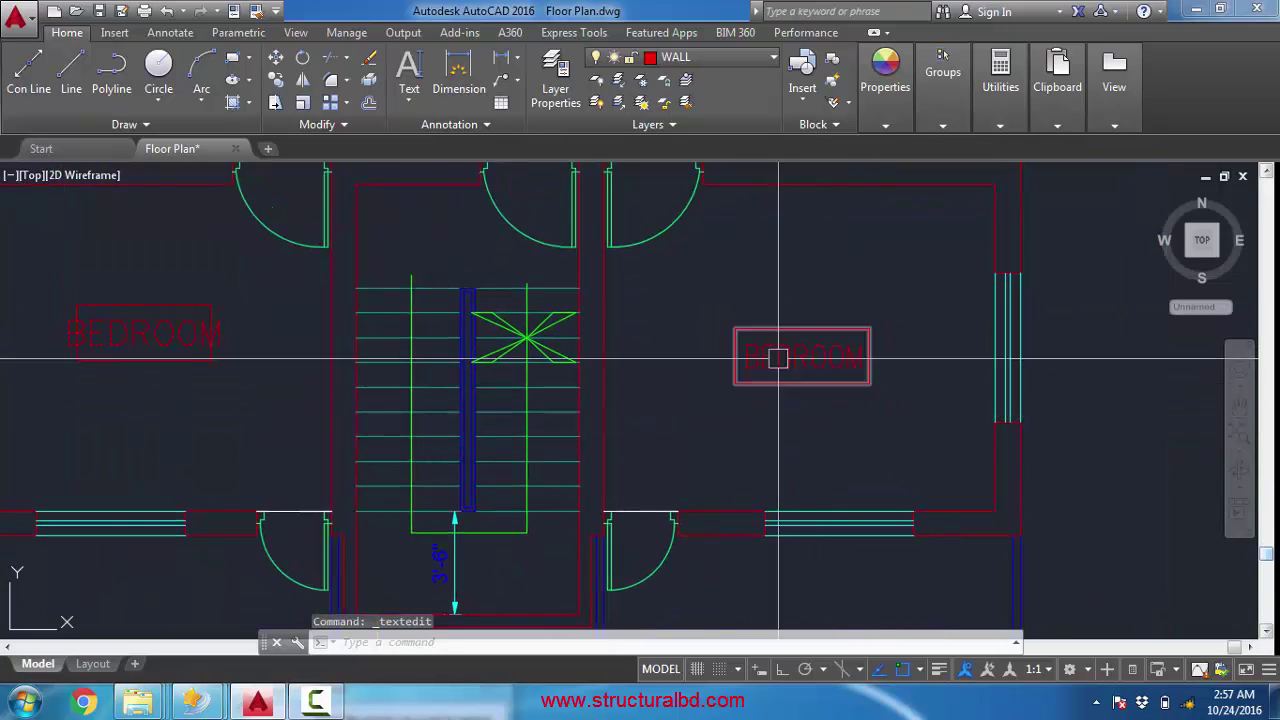
- Review the framed and unframed room labels across the whole floor plan, including the area beside it
scroll(790, 390, down, 1)
middle_drag(669, 343, 701, 388)
scroll(755, 423, down, 1)
scroll(828, 242, up, 2)
middle_drag(788, 286, 896, 266)
scroll(667, 330, down, 1)
middle_drag(571, 400, 588, 345)
middle_drag(751, 537, 839, 497)
middle_drag(420, 180, 420, 311)
middle_drag(617, 328, 534, 309)
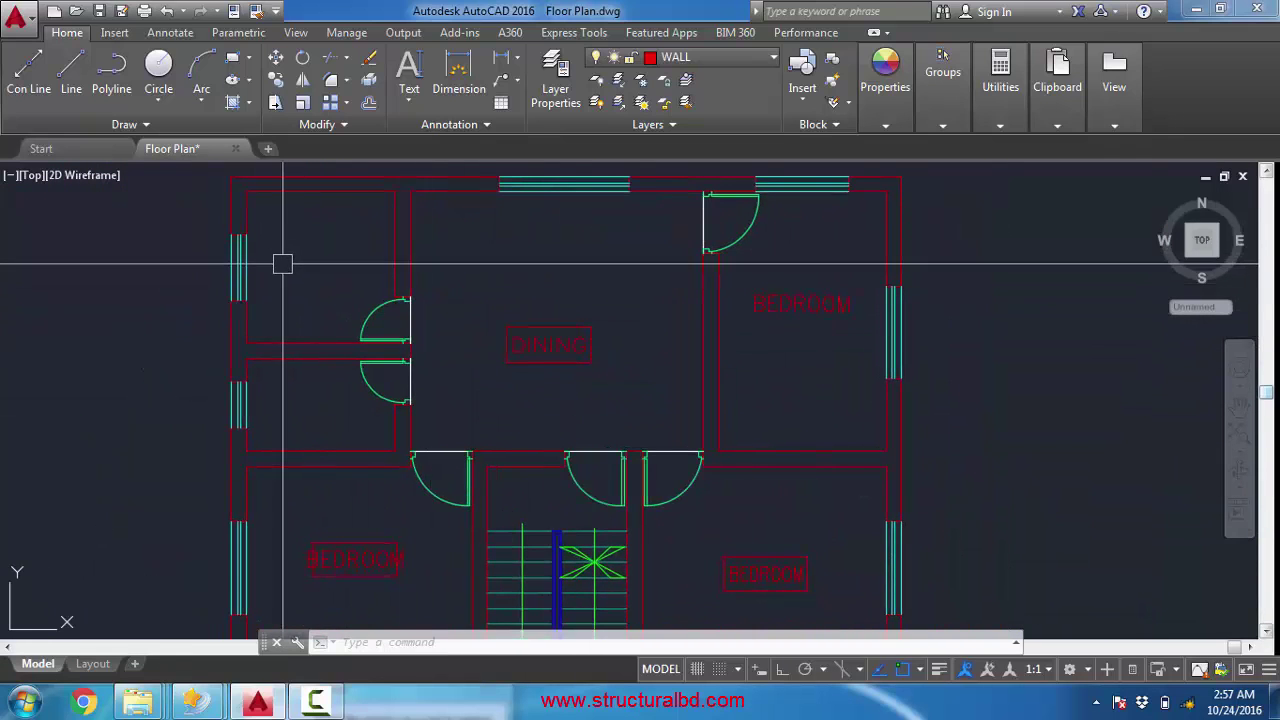
middle_drag(378, 331, 368, 312)
scroll(643, 309, down, 2)
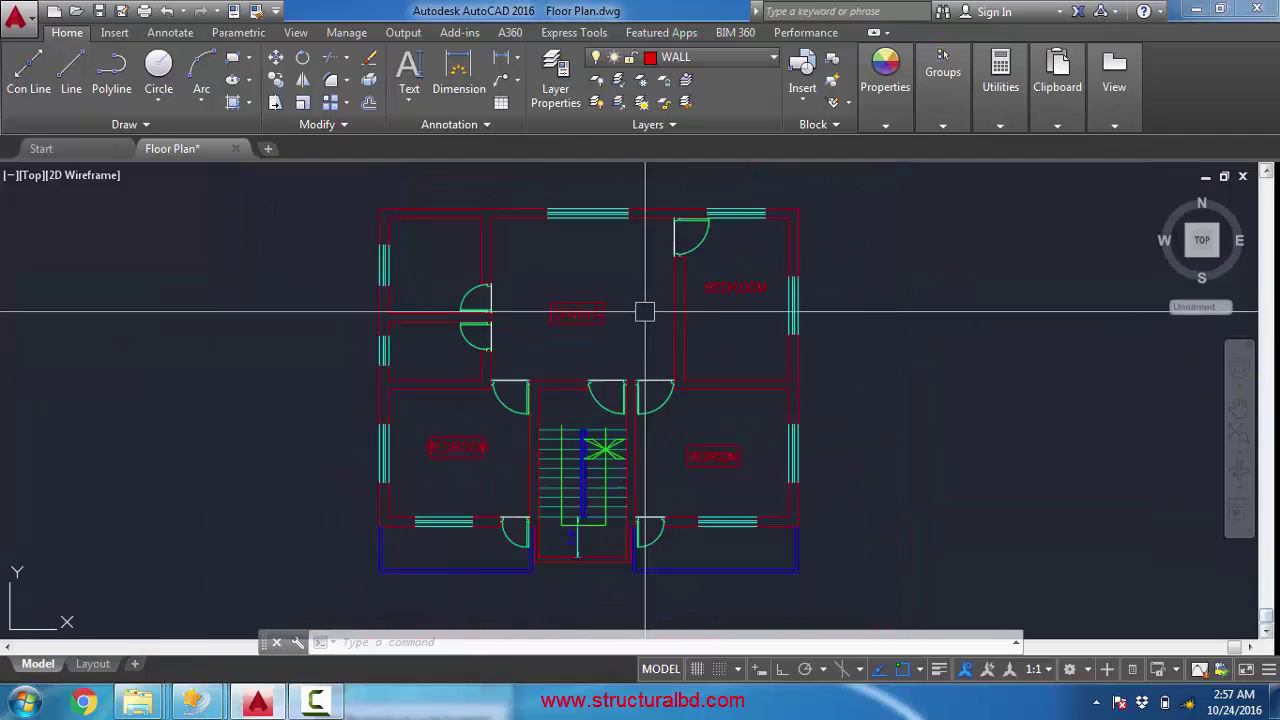
scroll(609, 354, up, 1)
scroll(561, 342, up, 3)
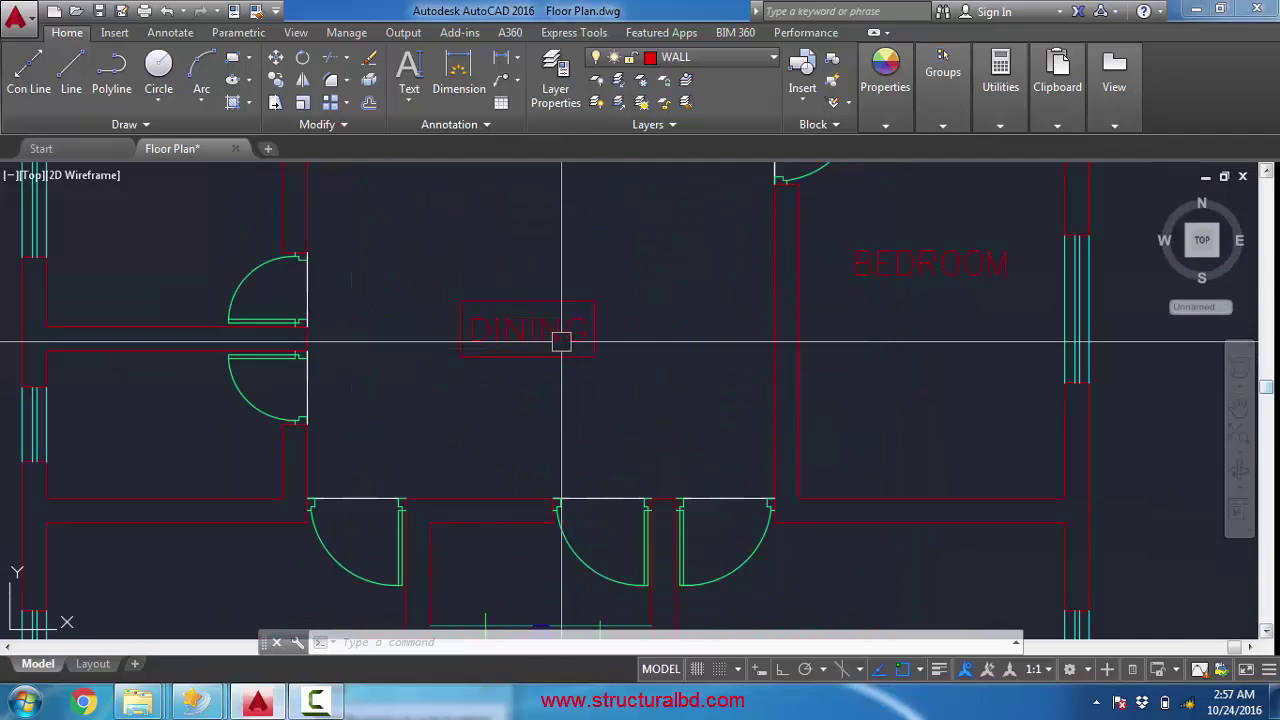
scroll(617, 323, down, 3)
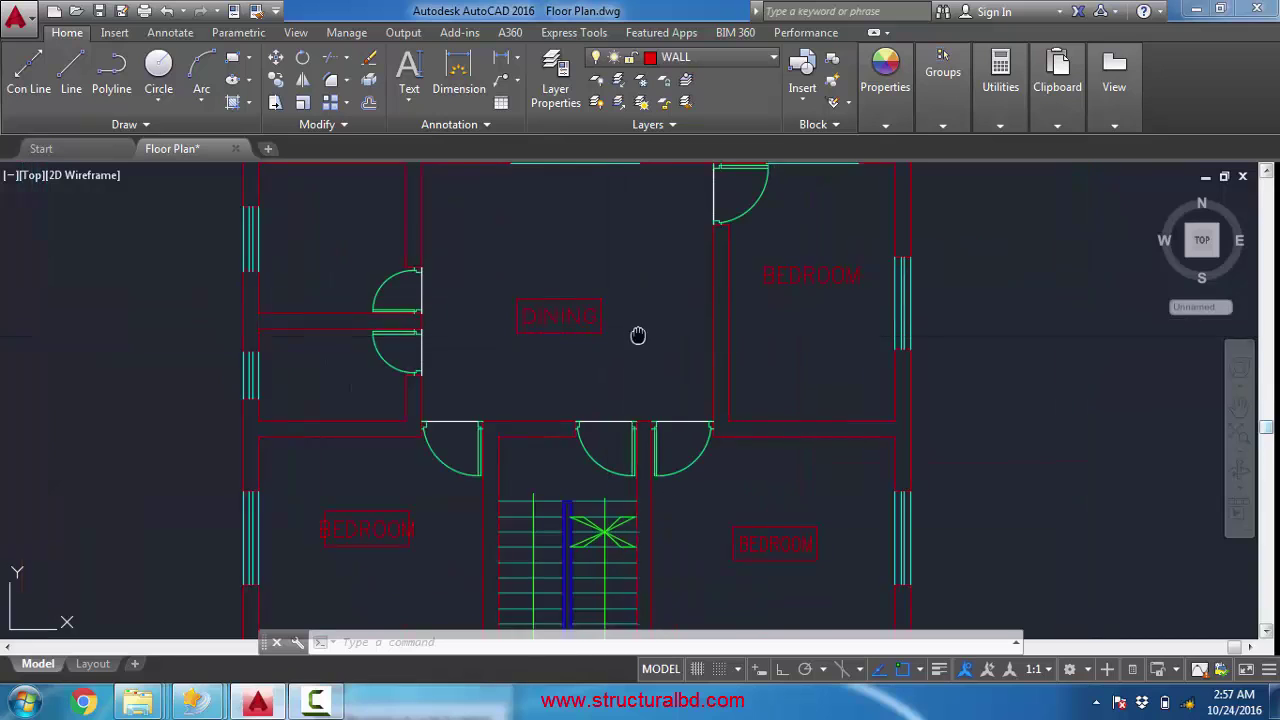
scroll(632, 349, down, 2)
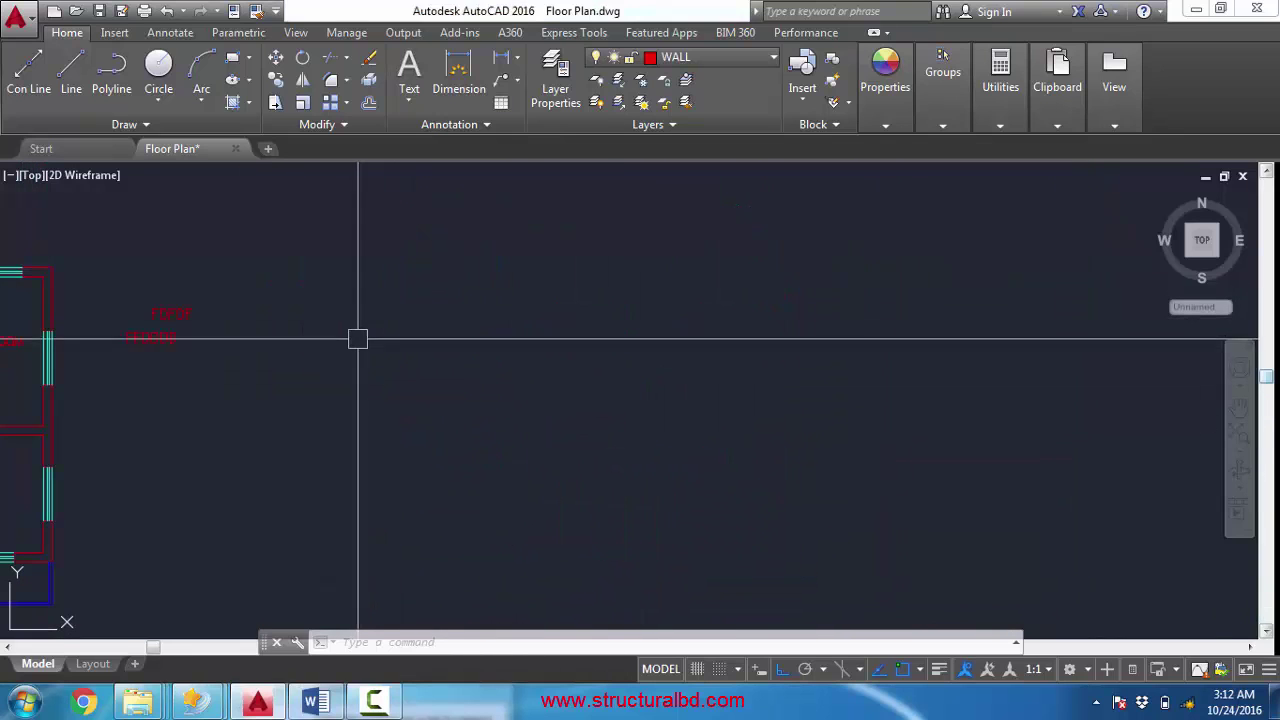
middle_drag(394, 349, 434, 353)
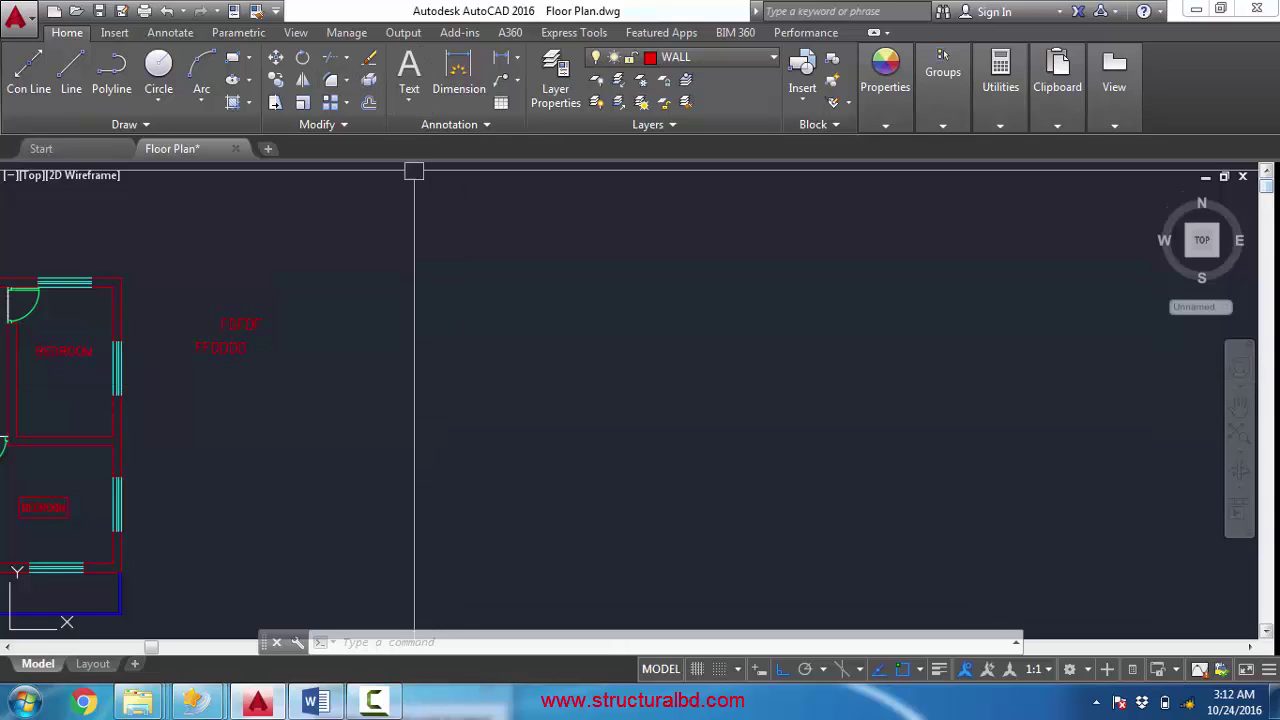
- Place single-line text at 0 rotation in the empty area beside the floor plan, pasting in the copied Incentive Traffic and Offer Selection paragraphs
click(413, 97)
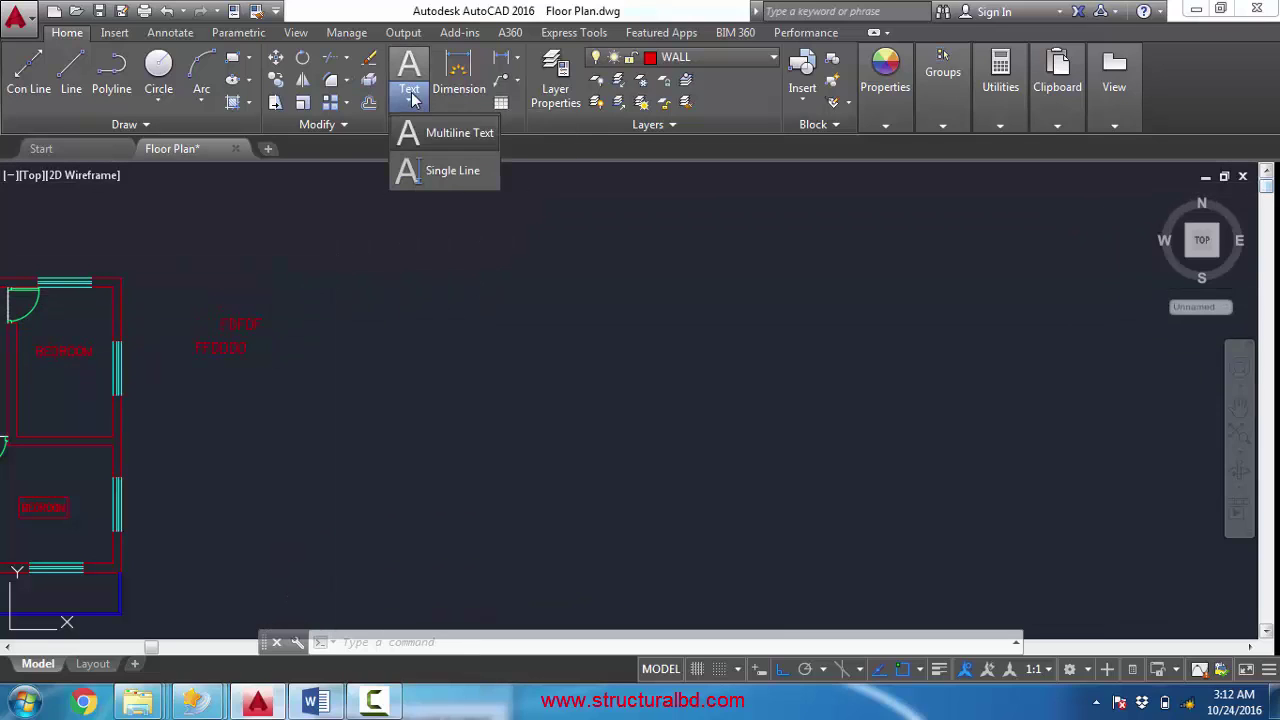
click(440, 171)
click(434, 316)
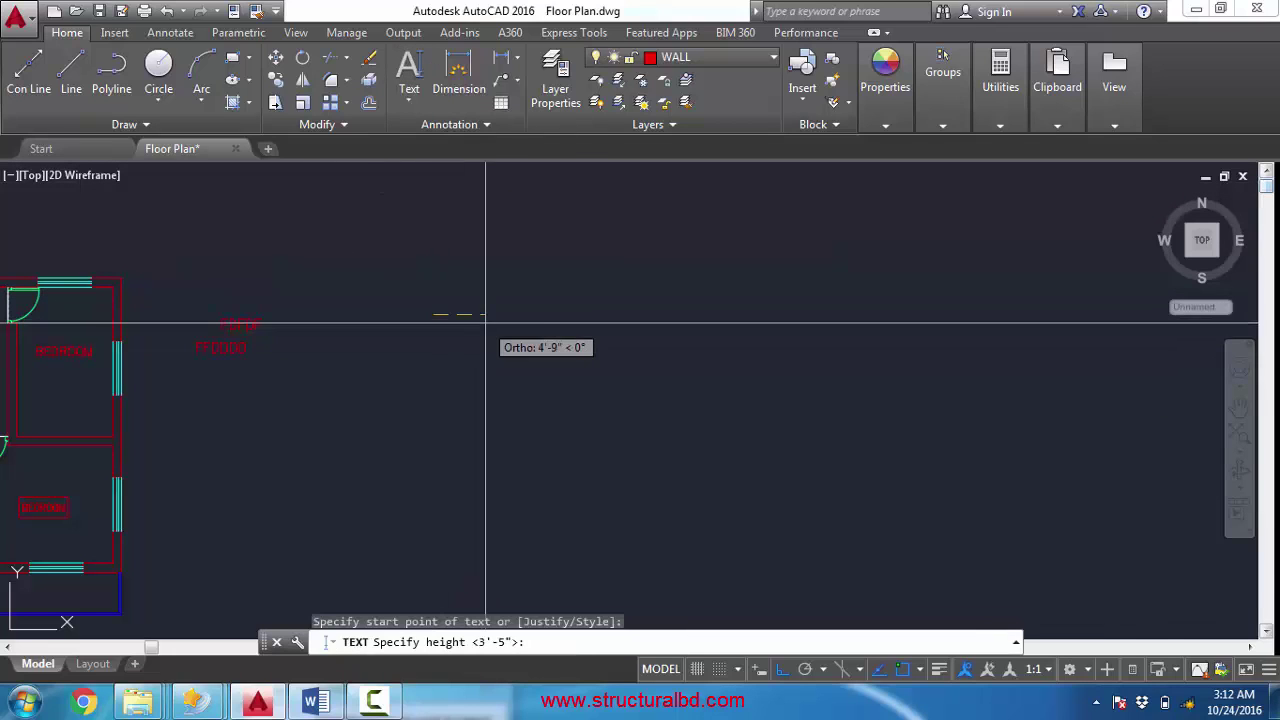
click(455, 287)
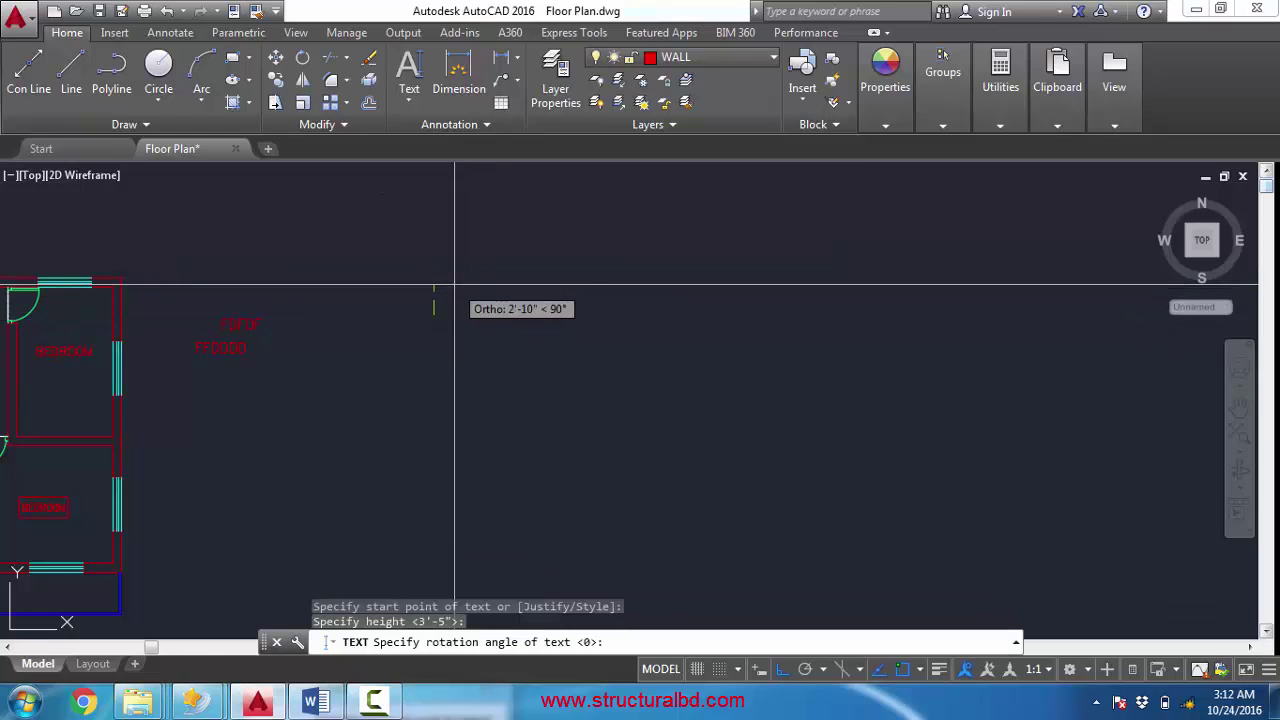
key(Return)
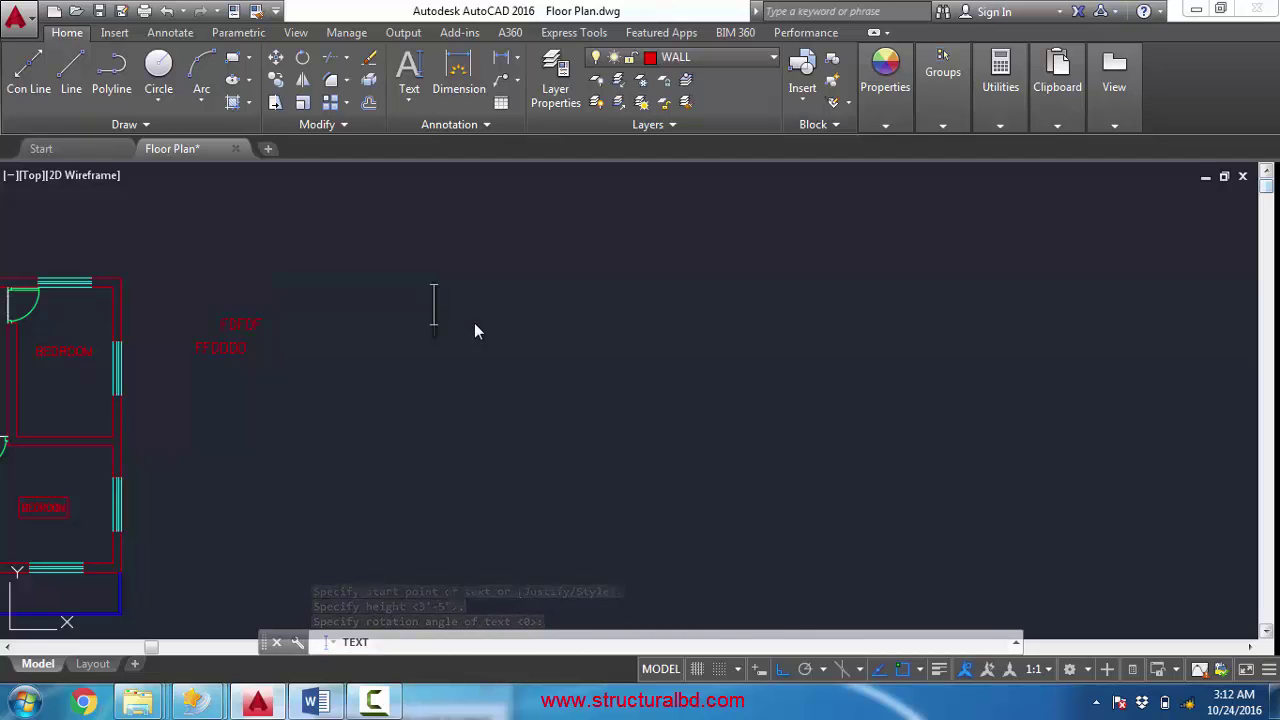
key(ctrl+v)
- Examine the pasted single-line text across its full length and check its first two lines by selecting each one
scroll(419, 300, down, 5)
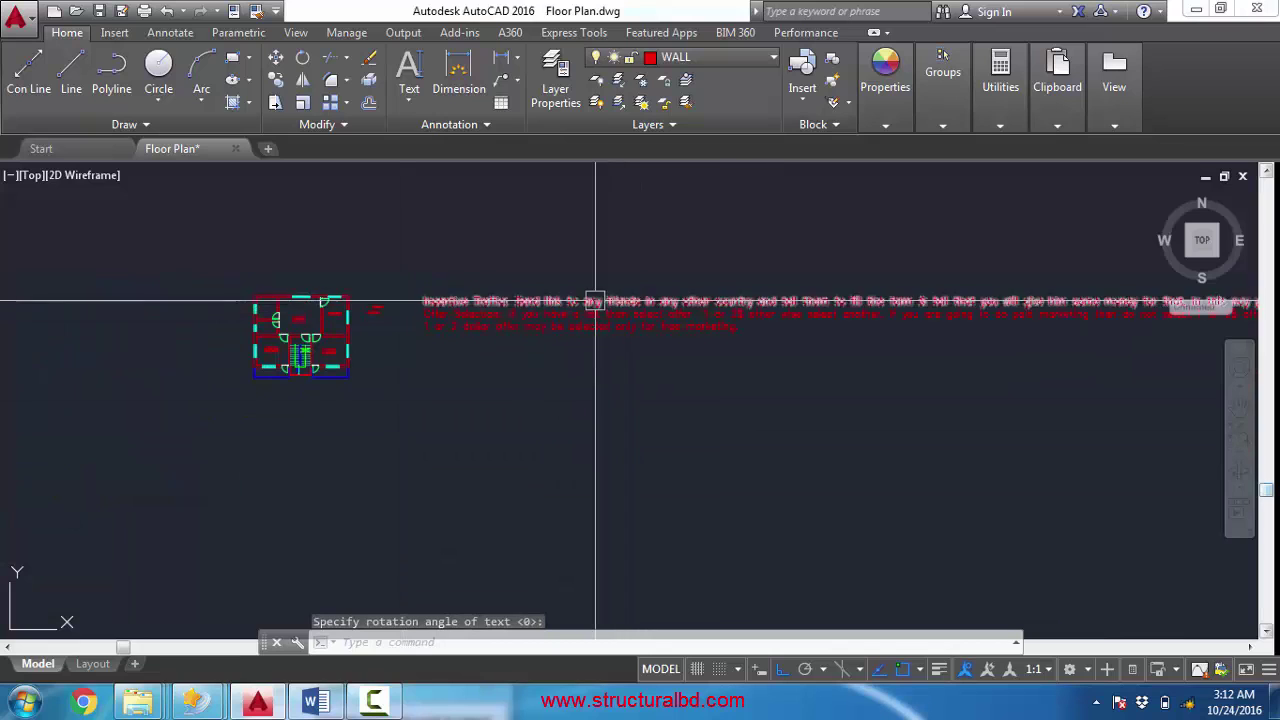
scroll(487, 316, down, 2)
scroll(487, 316, down, 1)
scroll(517, 326, up, 4)
click(480, 289)
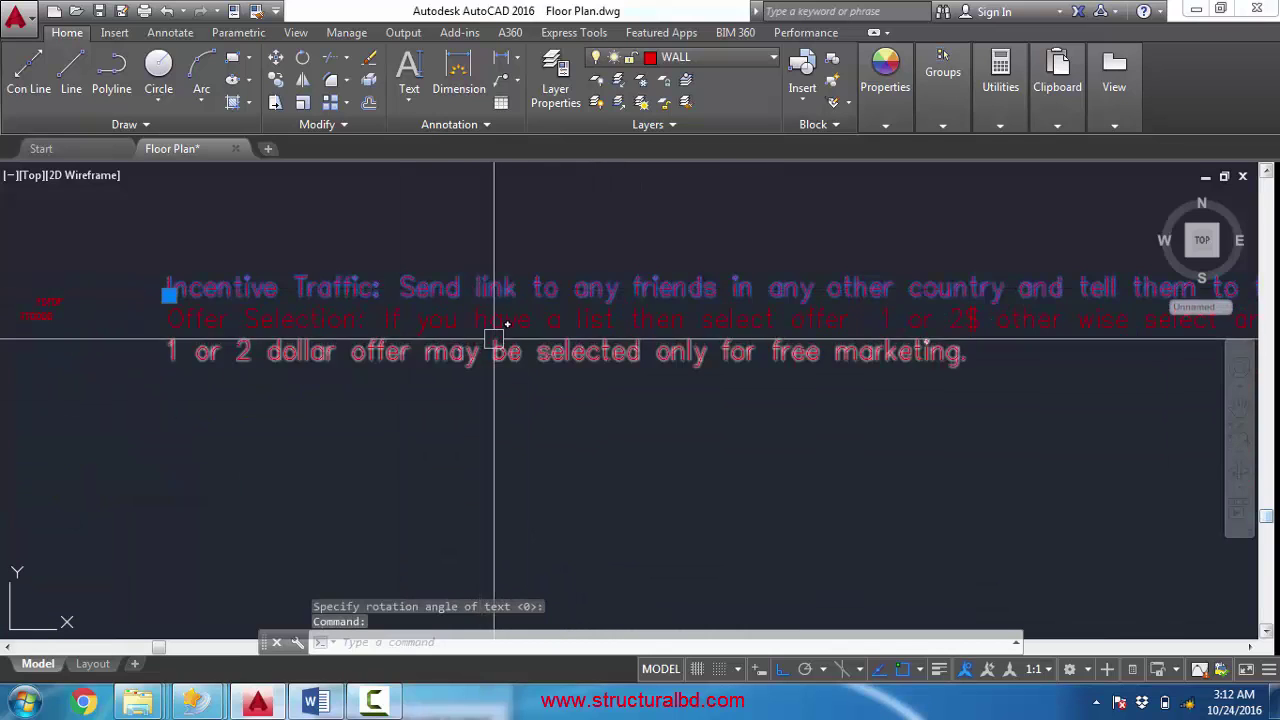
click(493, 319)
key(Escape)
key(Escape)
scroll(560, 300, down, 6)
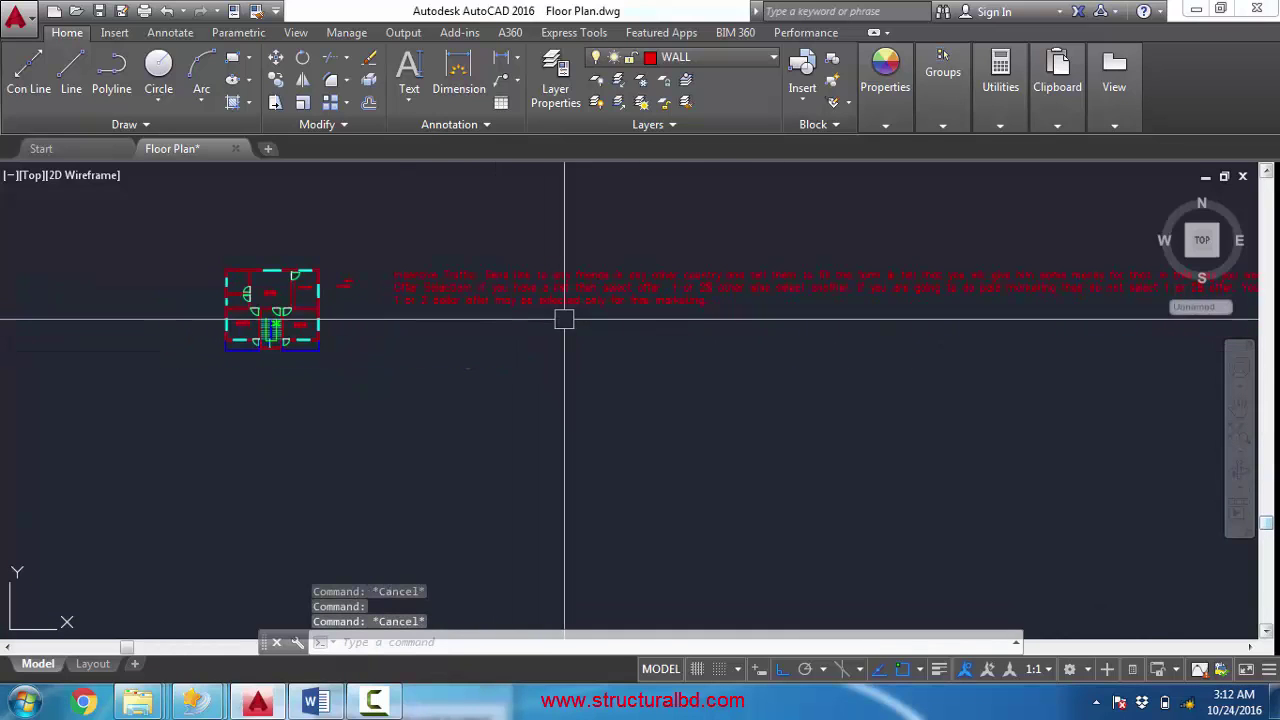
scroll(632, 299, up, 2)
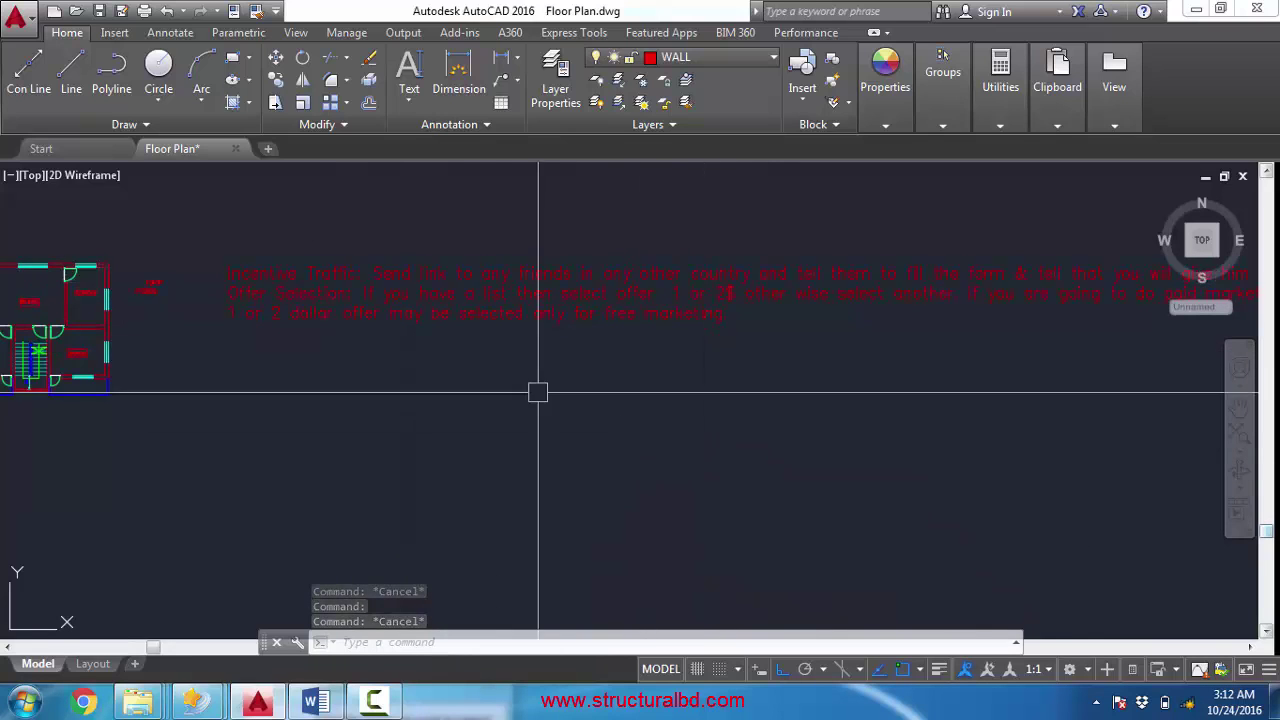
scroll(590, 285, down, 3)
scroll(617, 296, up, 3)
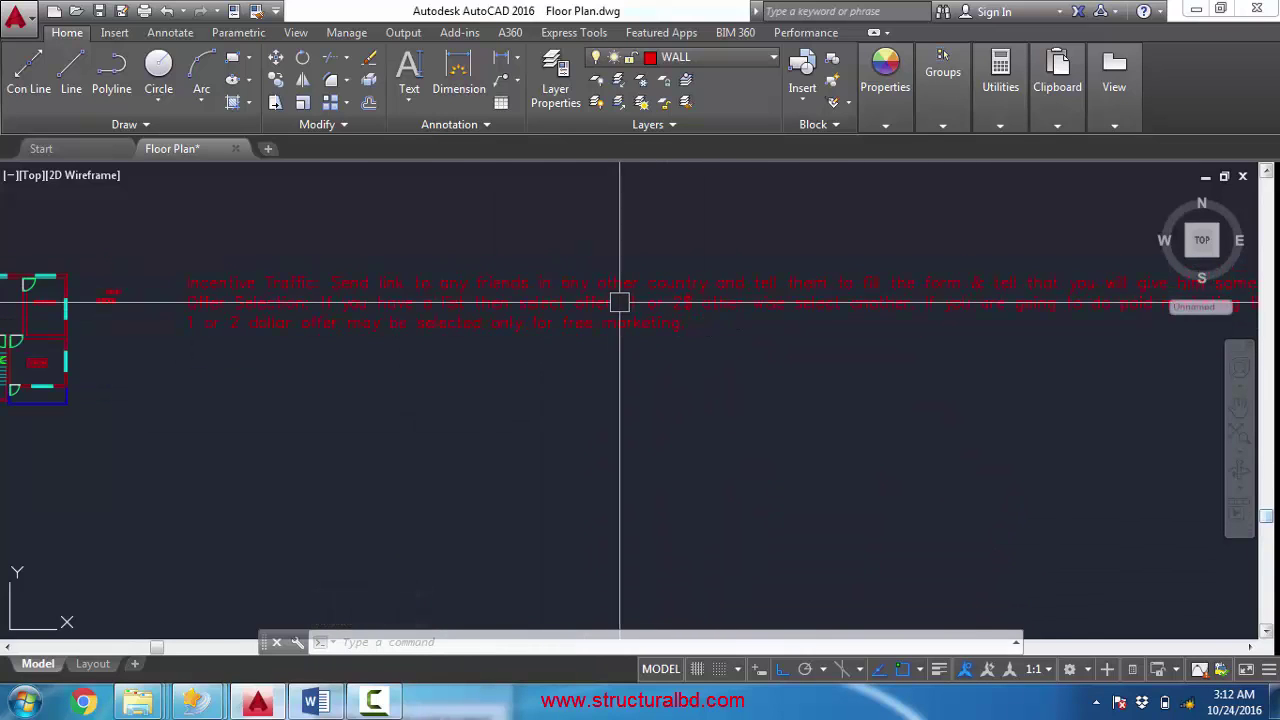
- Copy the single-line Offer Selection text straight down several times below the pasted lines
click(600, 301)
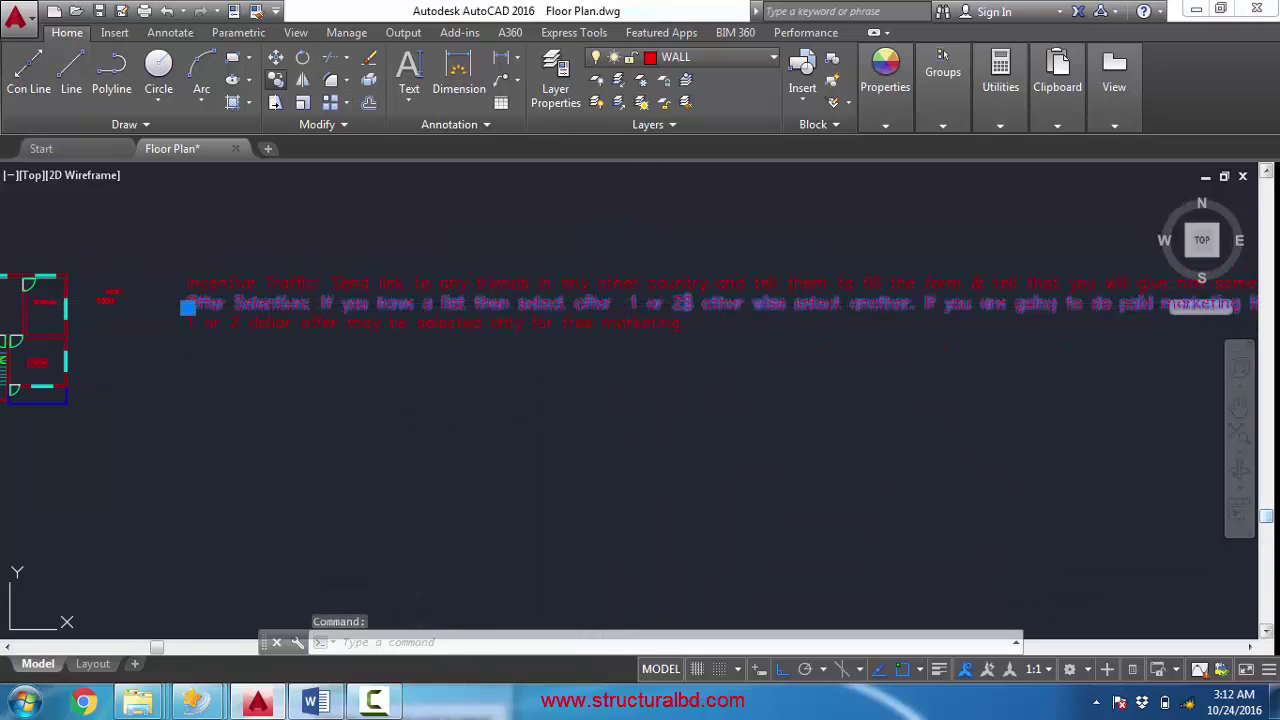
click(275, 80)
click(533, 400)
click(540, 442)
click(545, 475)
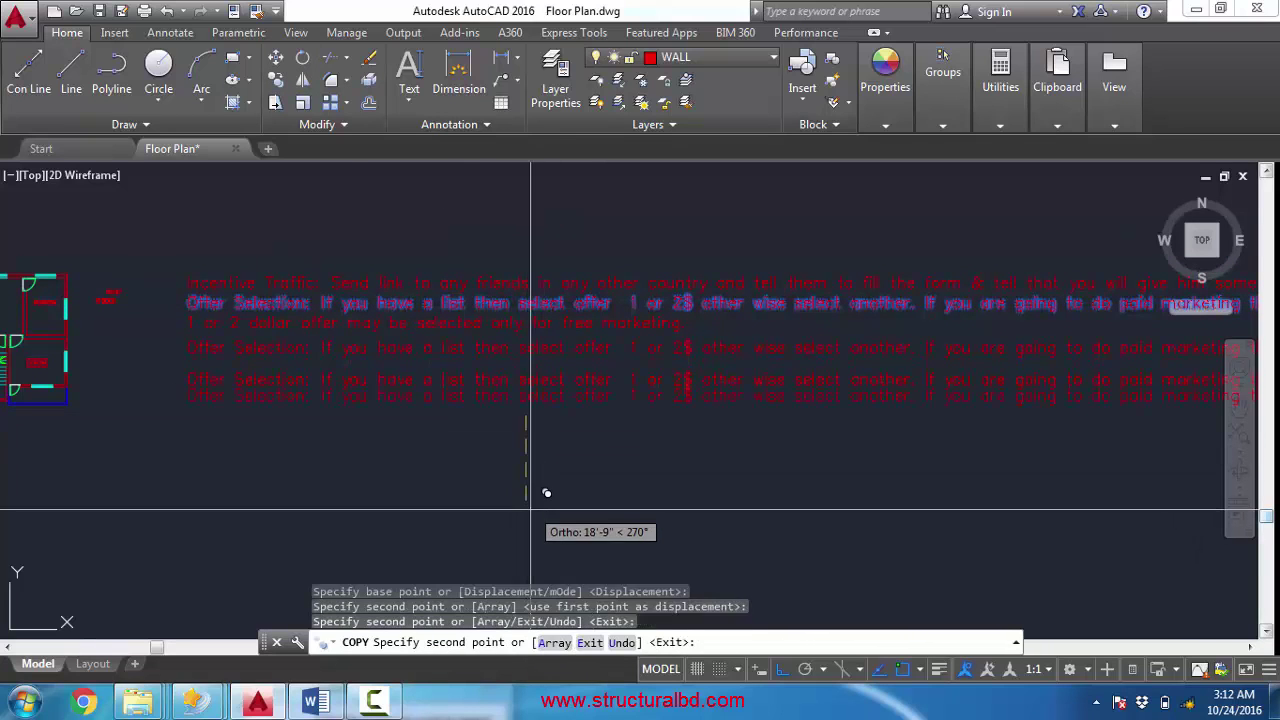
click(548, 492)
key(Escape)
- Open the uppermost copied Offer Selection line for text editing, close it again and look over the long lines beside the plan
double_click(693, 354)
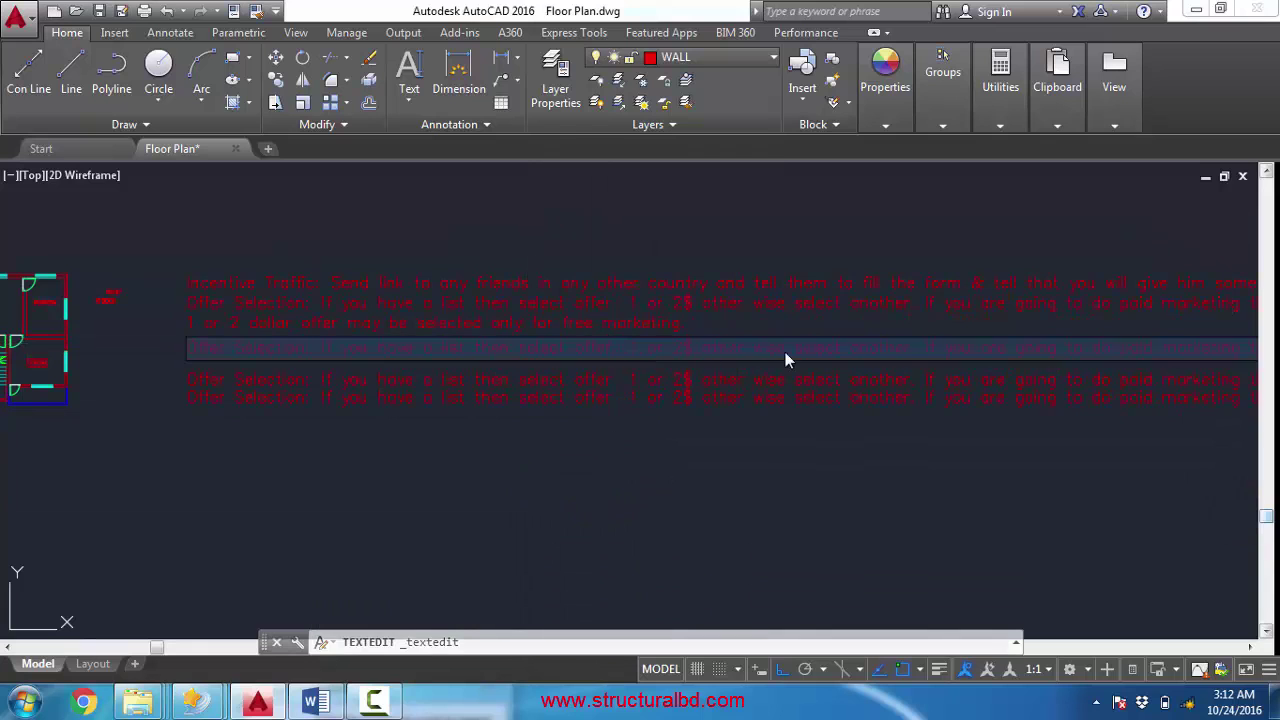
click(779, 491)
scroll(643, 343, down, 2)
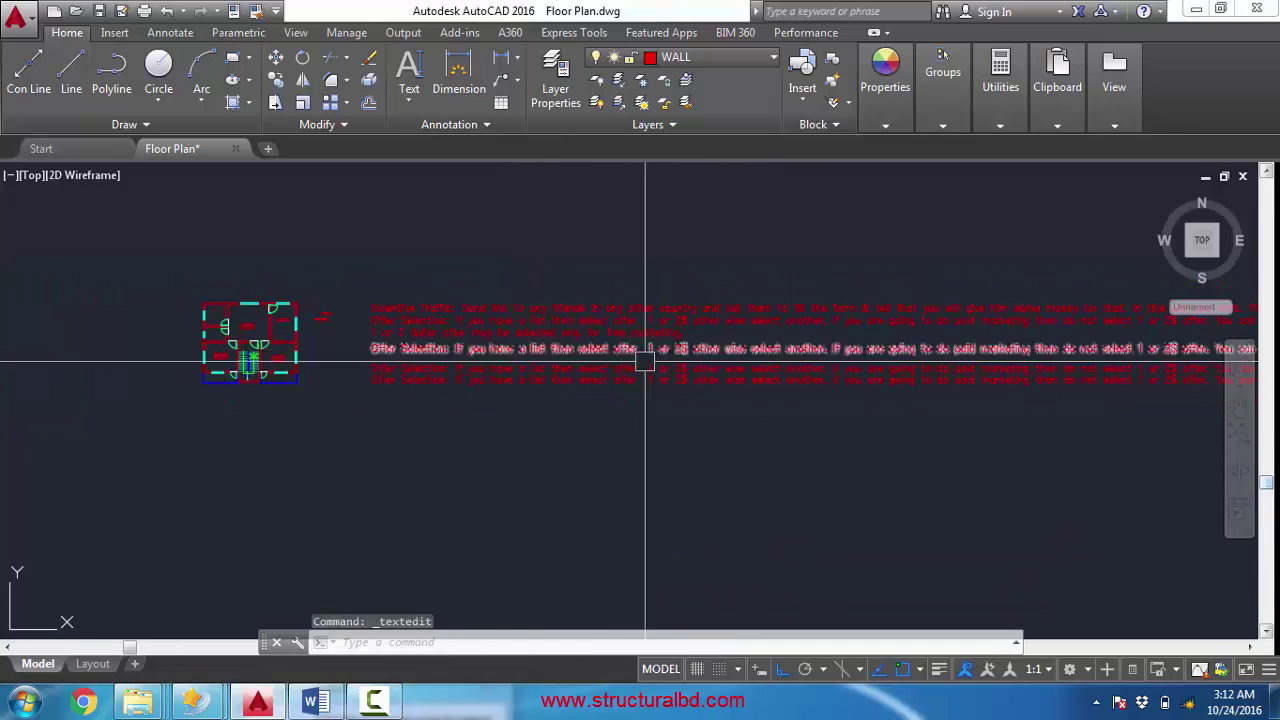
scroll(532, 290, down, 1)
scroll(436, 289, up, 1)
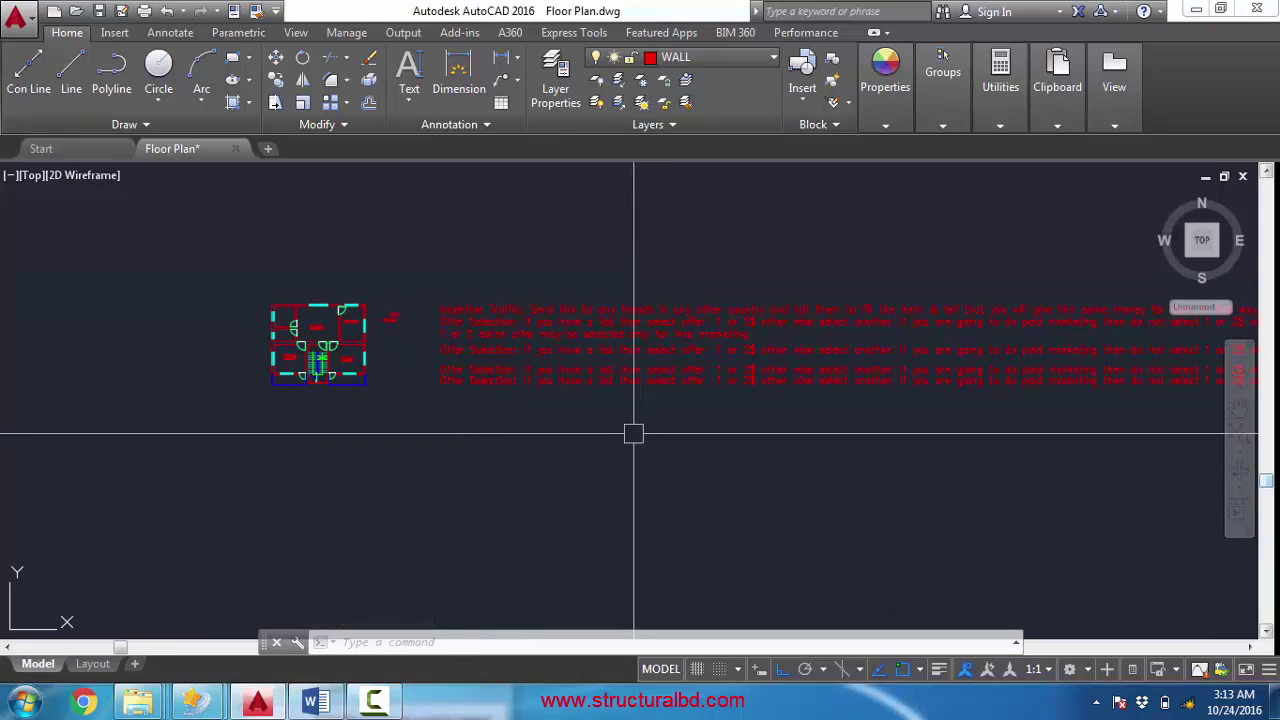
- Undo the Offer Selection copies and the pasted single-line text
key(ctrl+z)
key(ctrl+z)
key(ctrl+z)
key(ctrl+z)
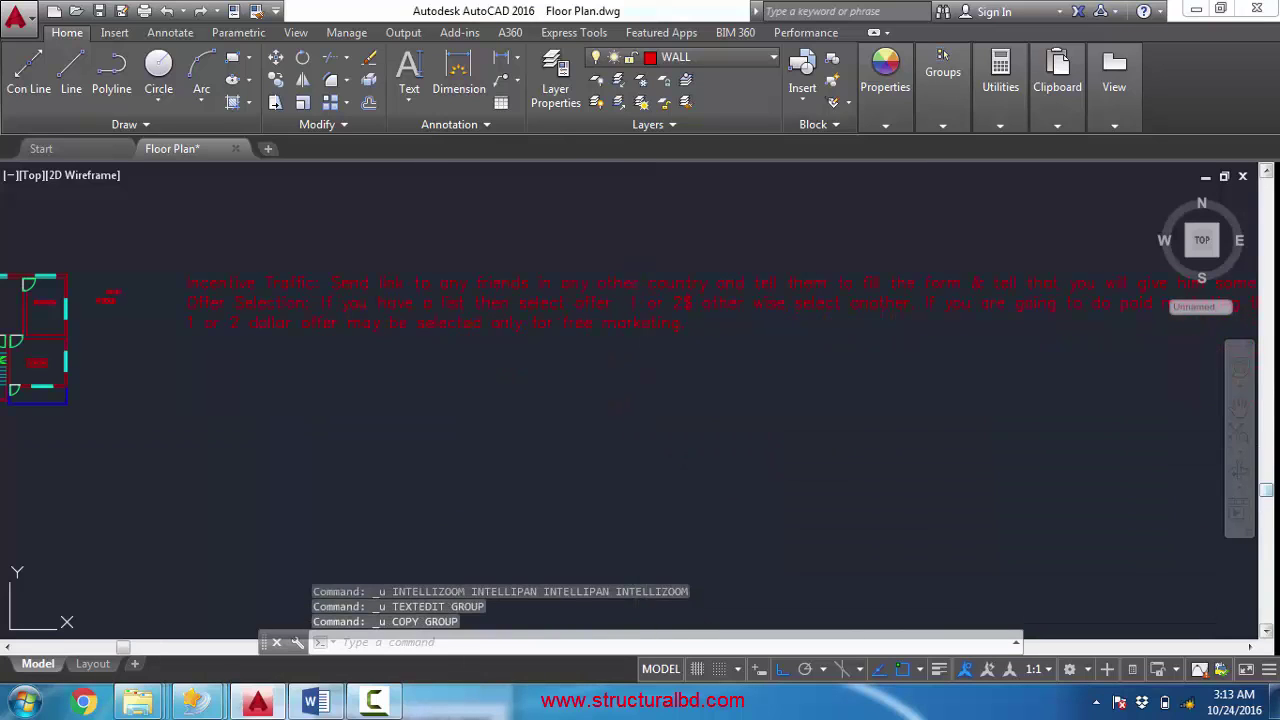
- Create a multiline text box beside the floor plan and paste the copied Incentive Traffic and Offer Selection paragraphs into it
click(411, 105)
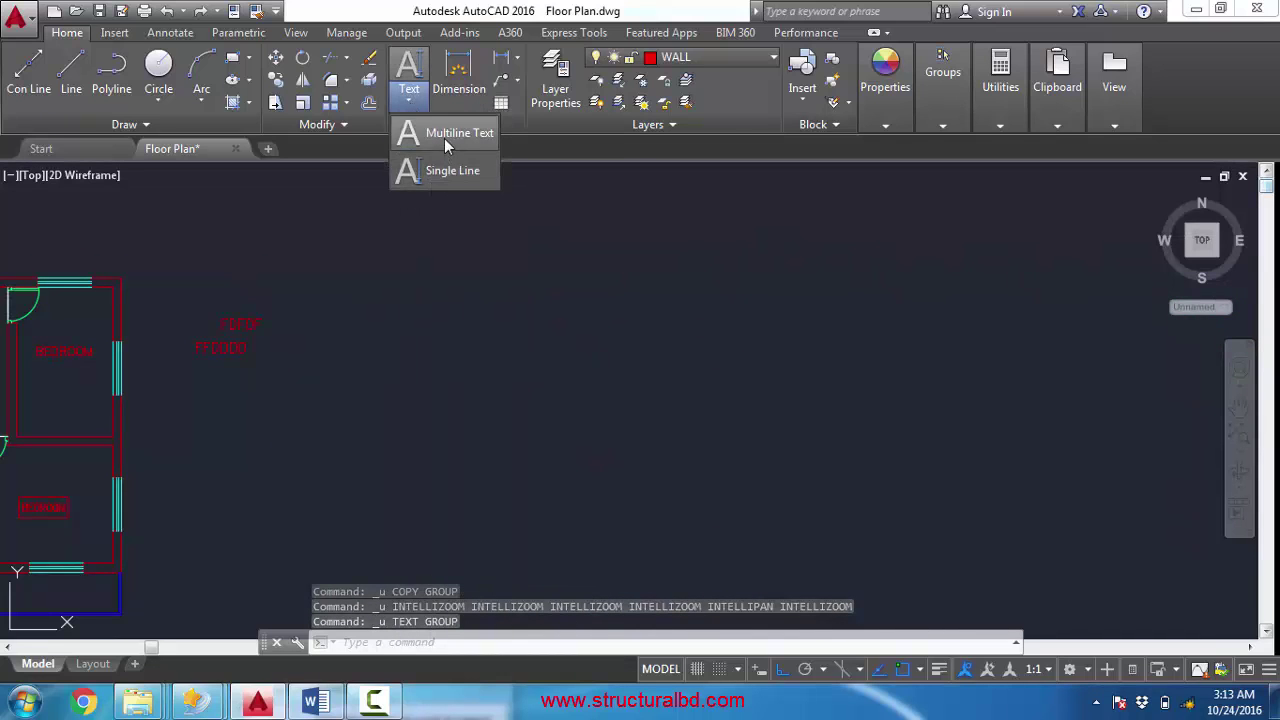
click(444, 139)
middle_drag(383, 374, 516, 374)
scroll(512, 338, up, 5)
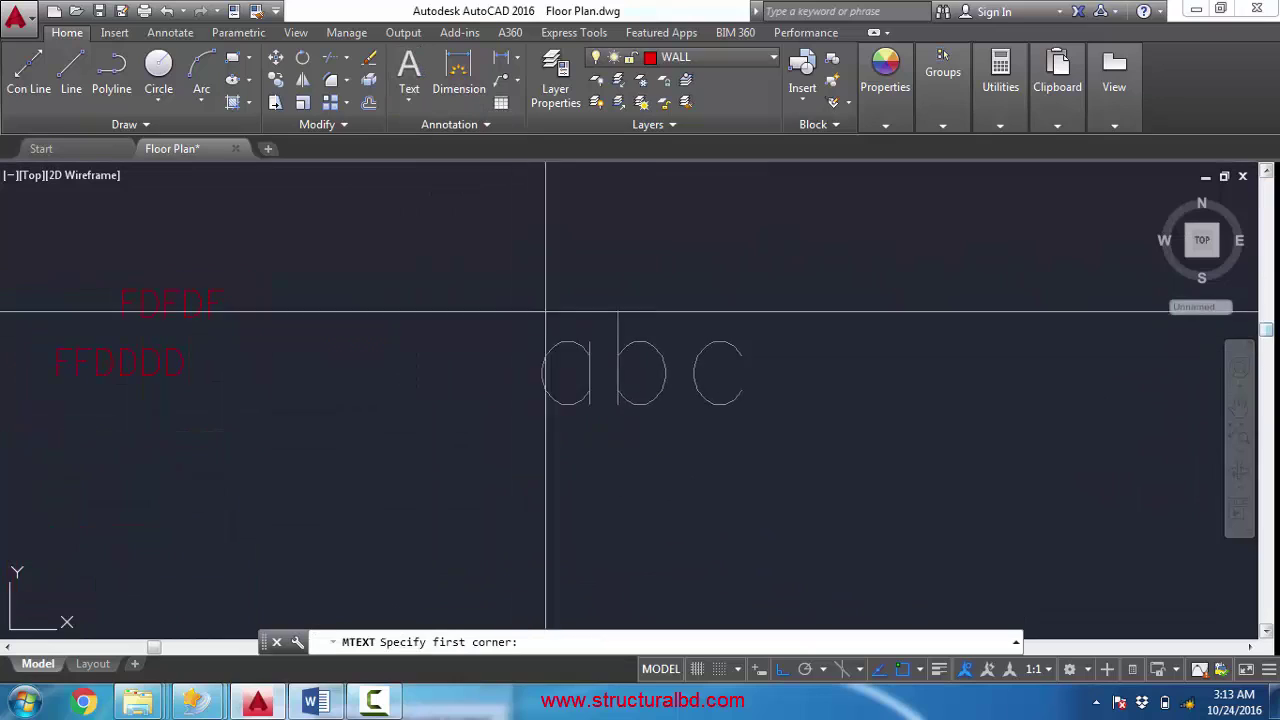
scroll(505, 301, down, 3)
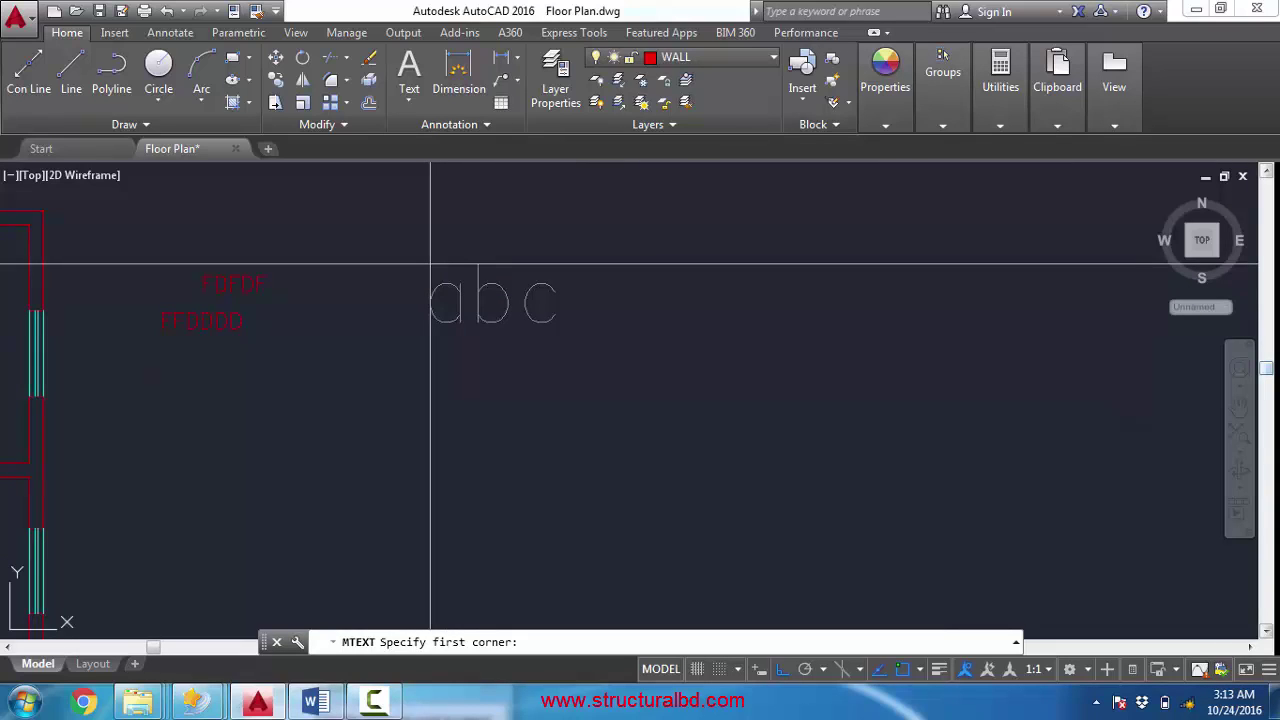
click(418, 261)
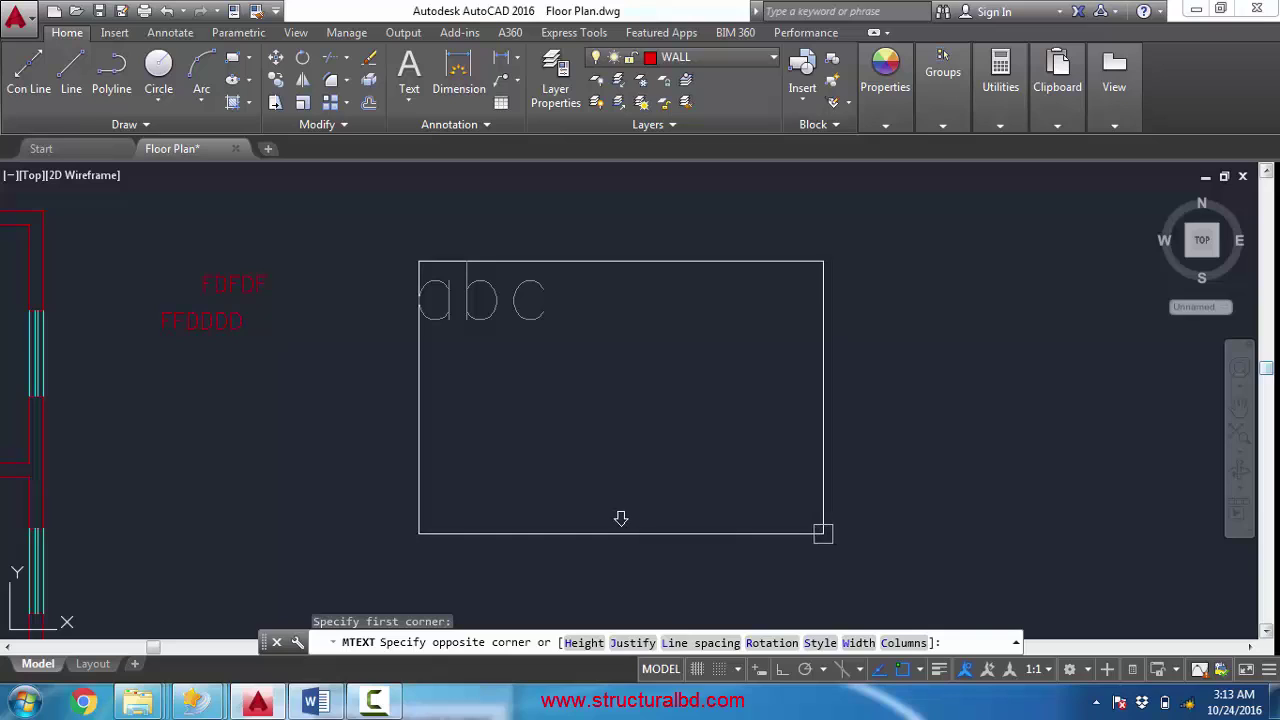
click(825, 358)
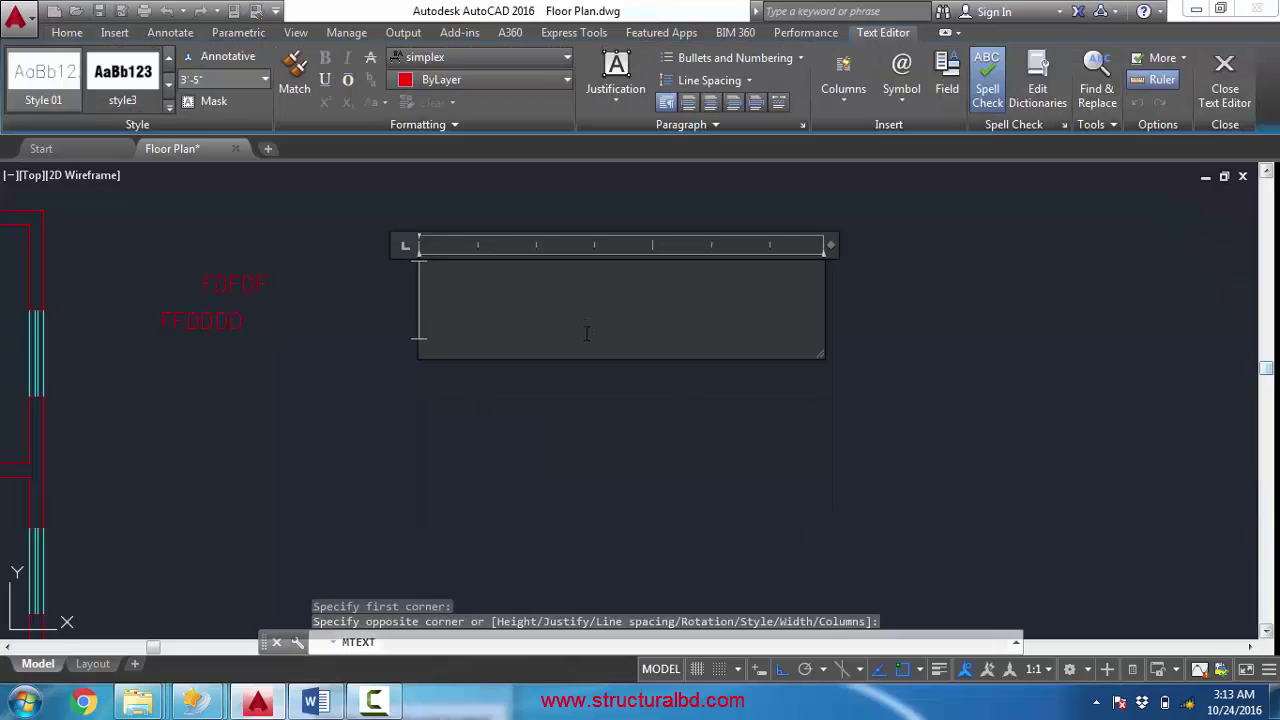
key(ctrl+v)
- Widen the multiline text box considerably so the pasted paragraphs wrap into a few long lines
scroll(612, 390, down, 15)
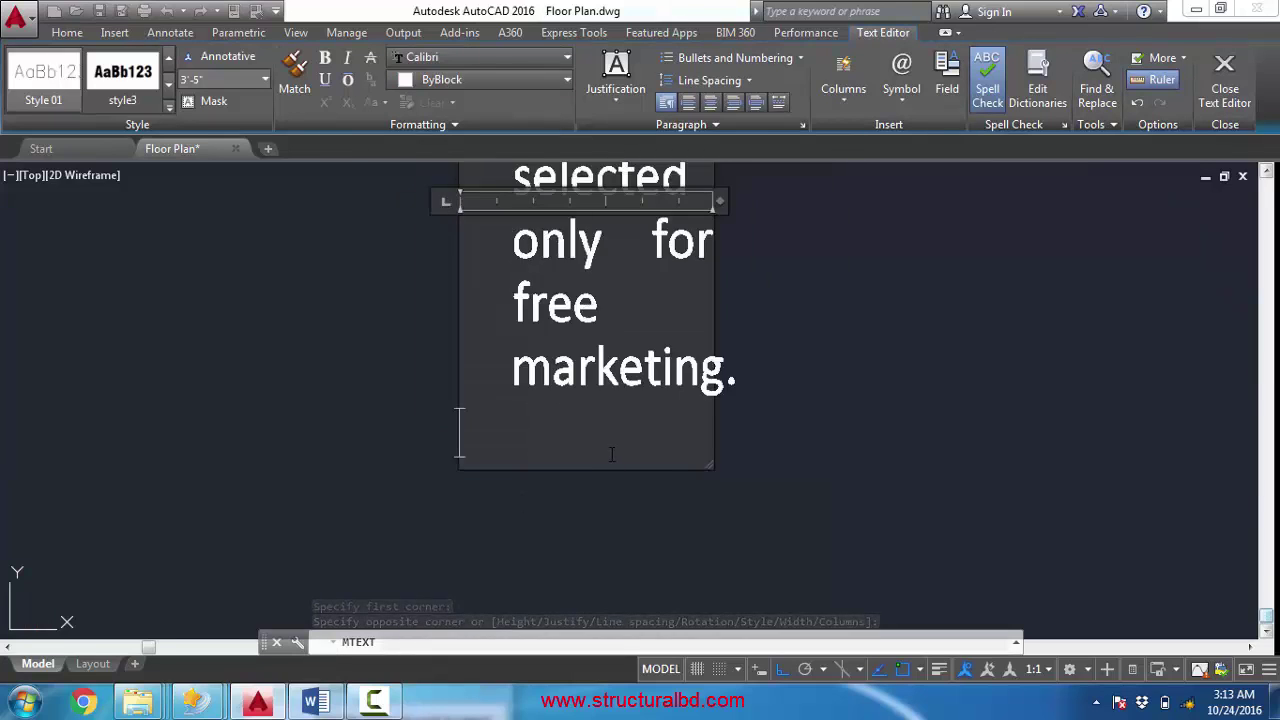
scroll(615, 384, up, 12)
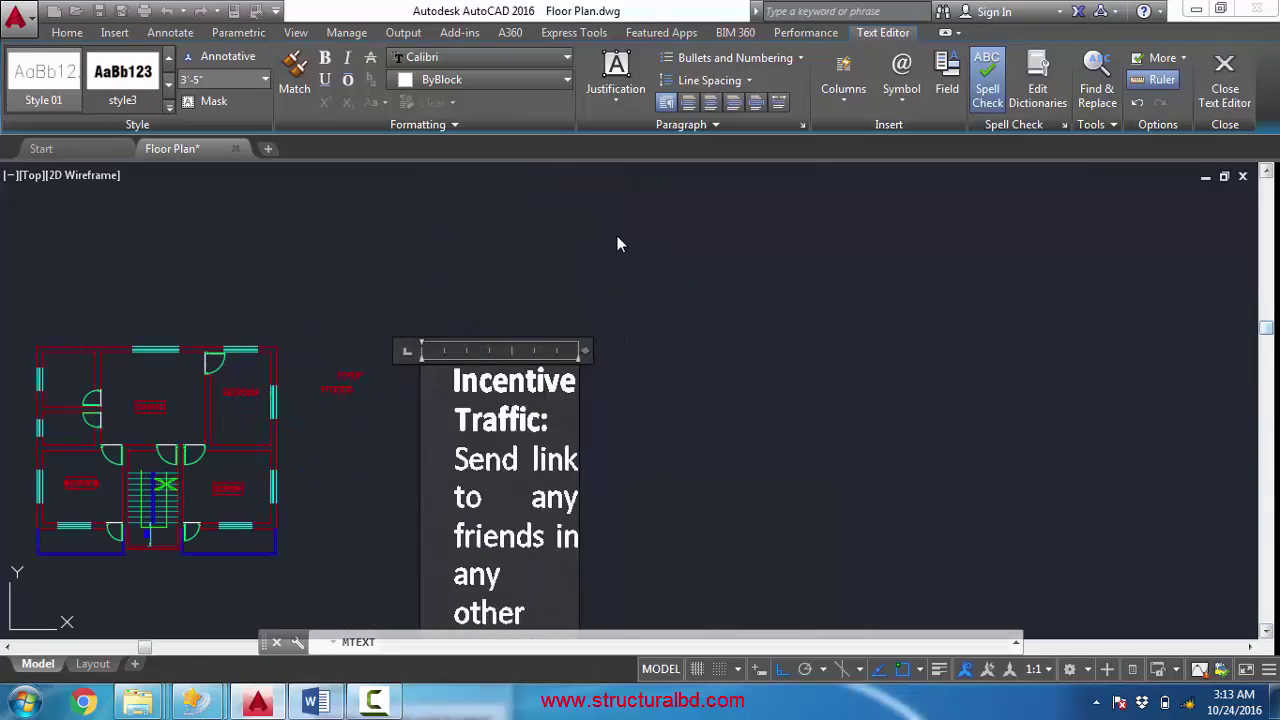
scroll(561, 251, down, 5)
scroll(580, 268, up, 2)
scroll(595, 239, down, 8)
scroll(597, 466, up, 10)
scroll(626, 544, down, 2)
drag(616, 523, 717, 572)
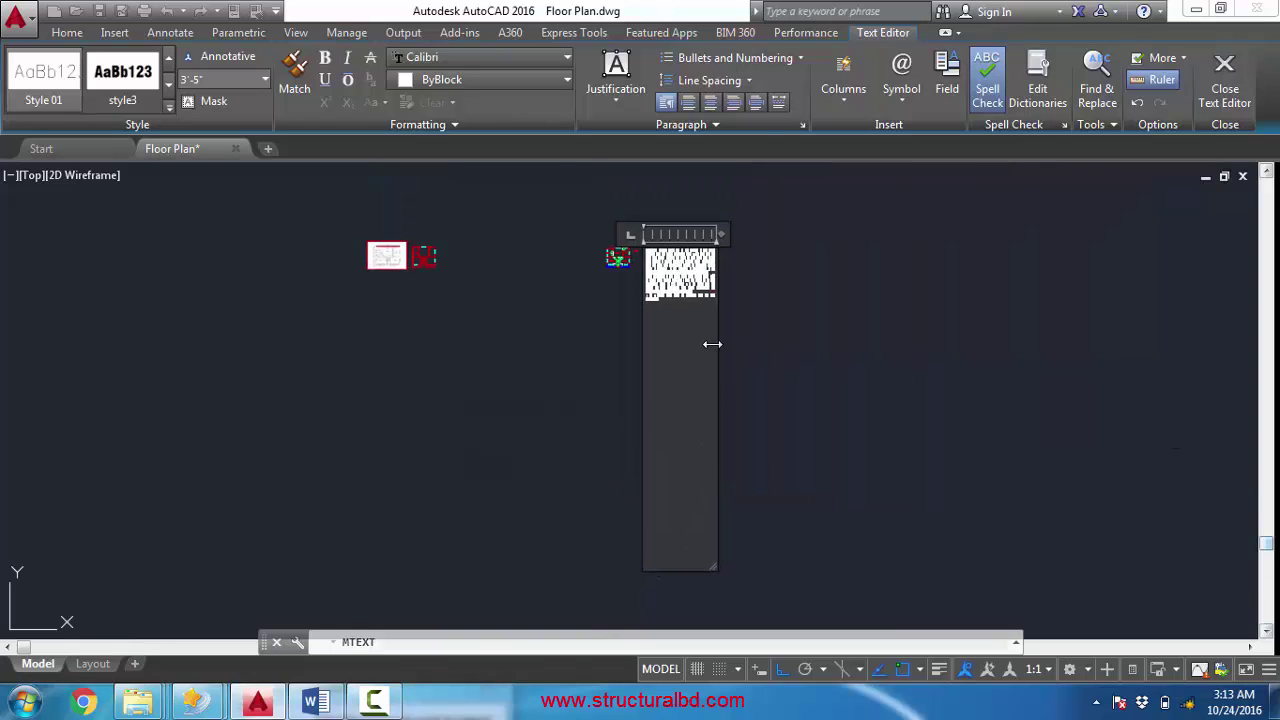
scroll(718, 300, up, 3)
scroll(669, 288, down, 4)
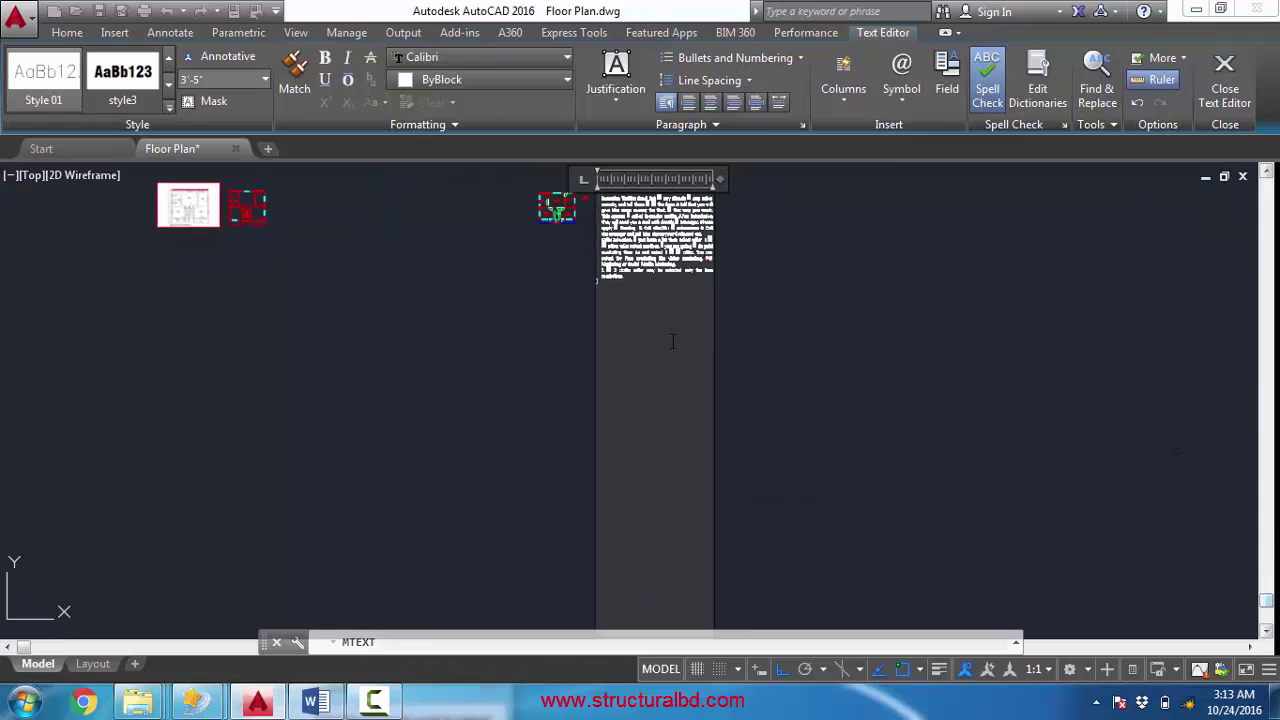
drag(699, 564, 754, 308)
scroll(694, 261, up, 5)
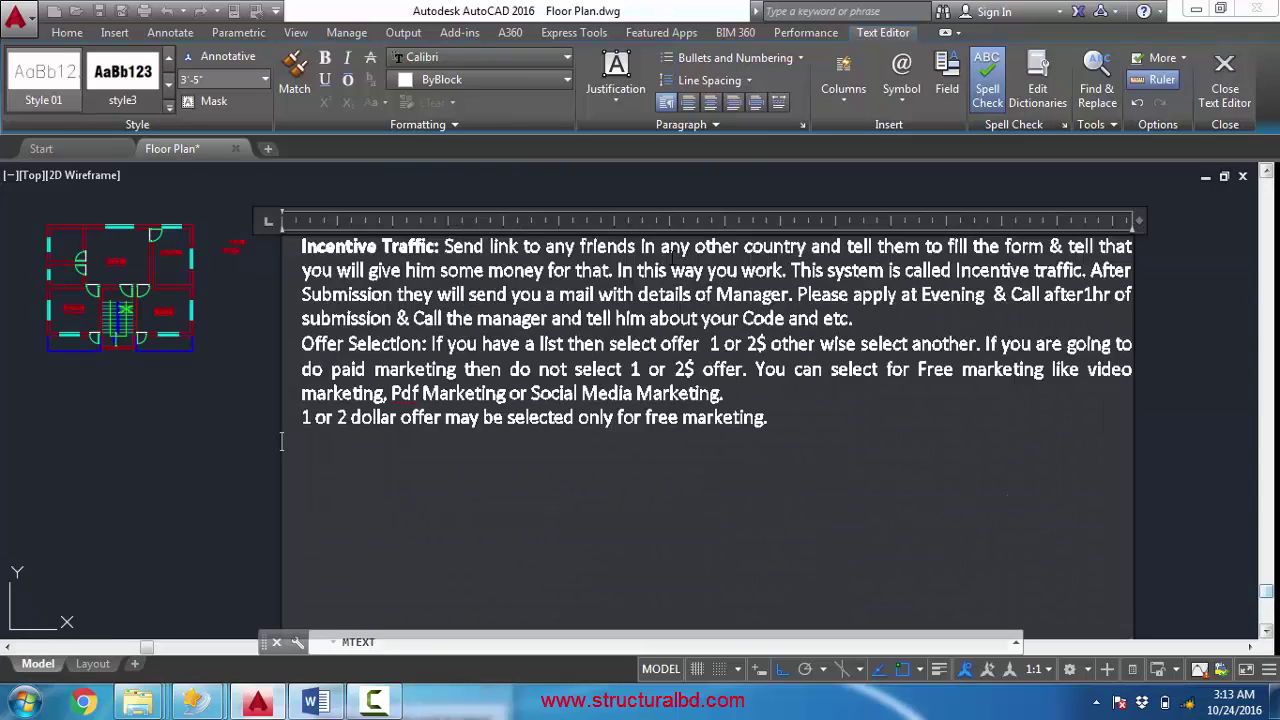
- Resize the multiline text box to about 193'-10" wide and 66'-0" high around the paragraphs and finish the text
scroll(639, 246, down, 3)
drag(816, 362, 804, 343)
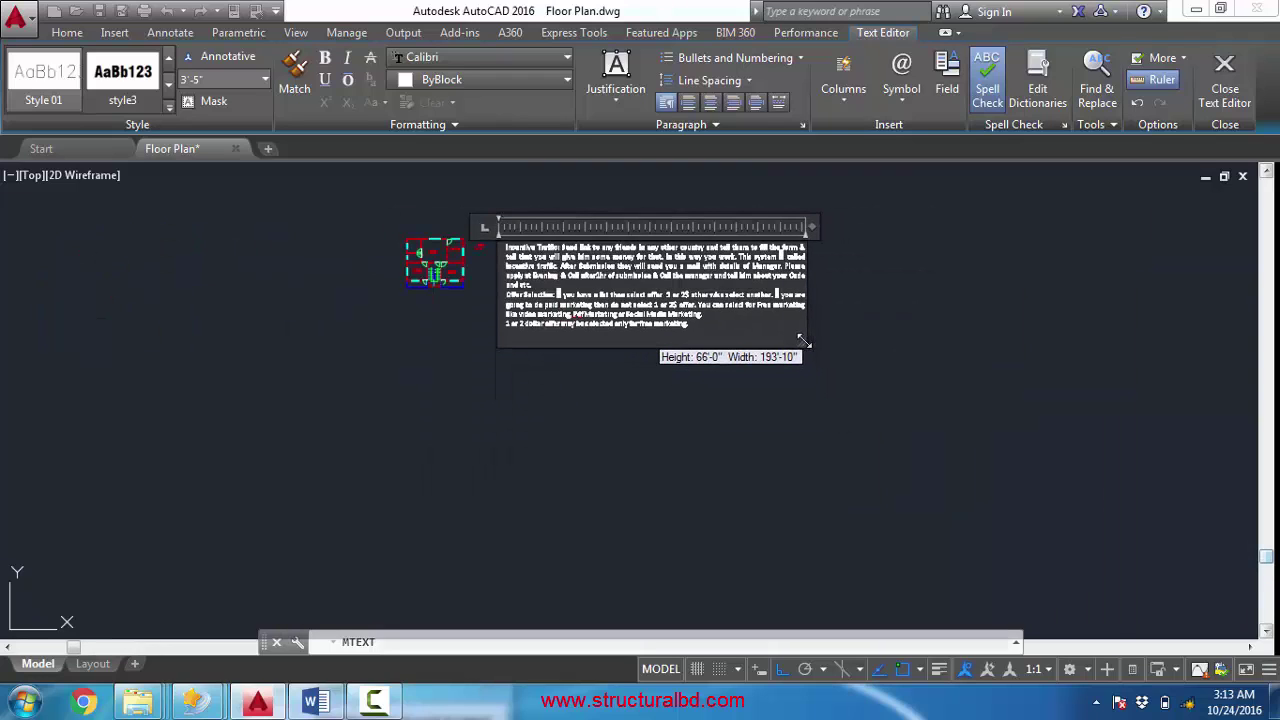
click(867, 305)
- Open the whole multiline paragraph for editing, close it again and examine how it is laid out beside the plan
scroll(595, 260, up, 2)
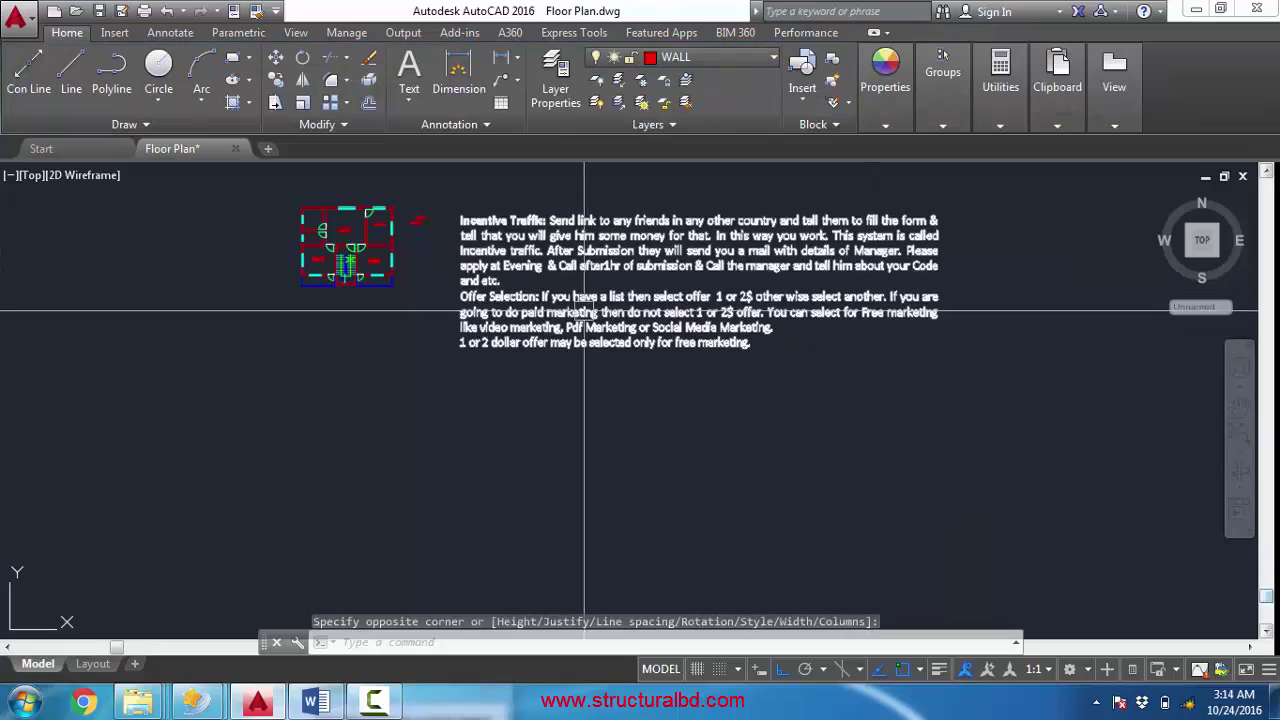
scroll(593, 250, up, 2)
double_click(497, 280)
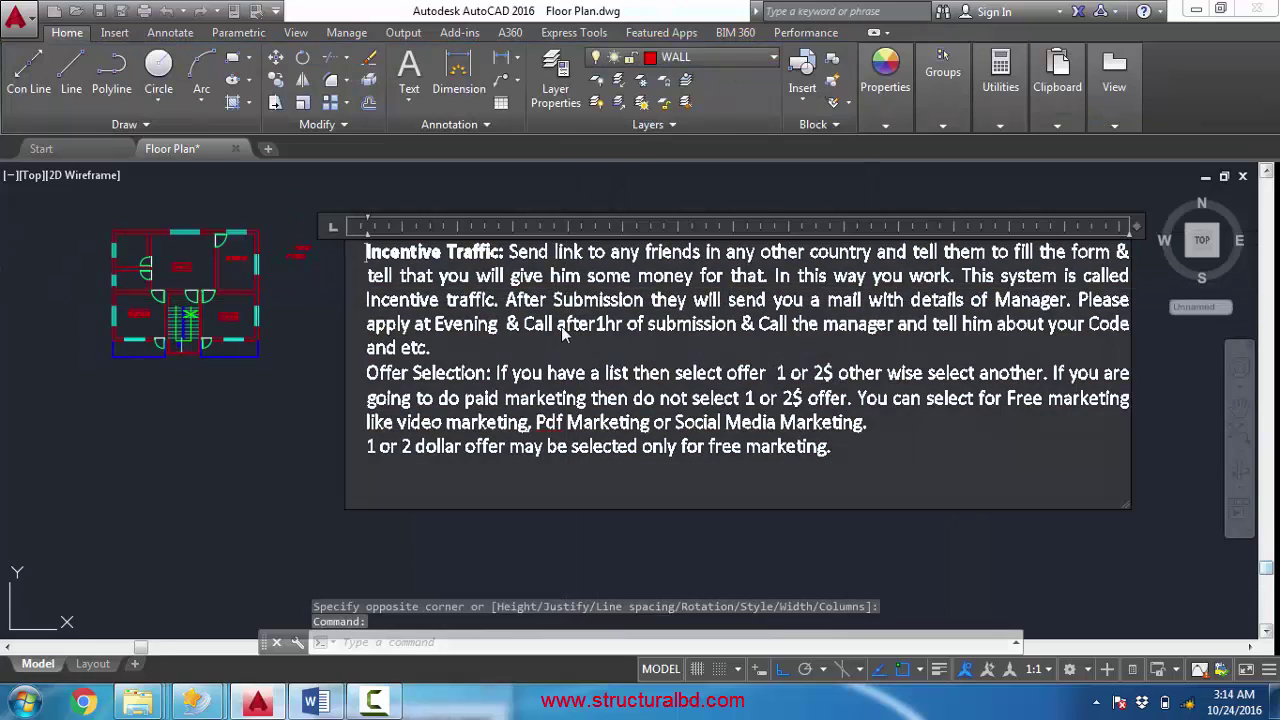
click(637, 537)
scroll(534, 268, up, 4)
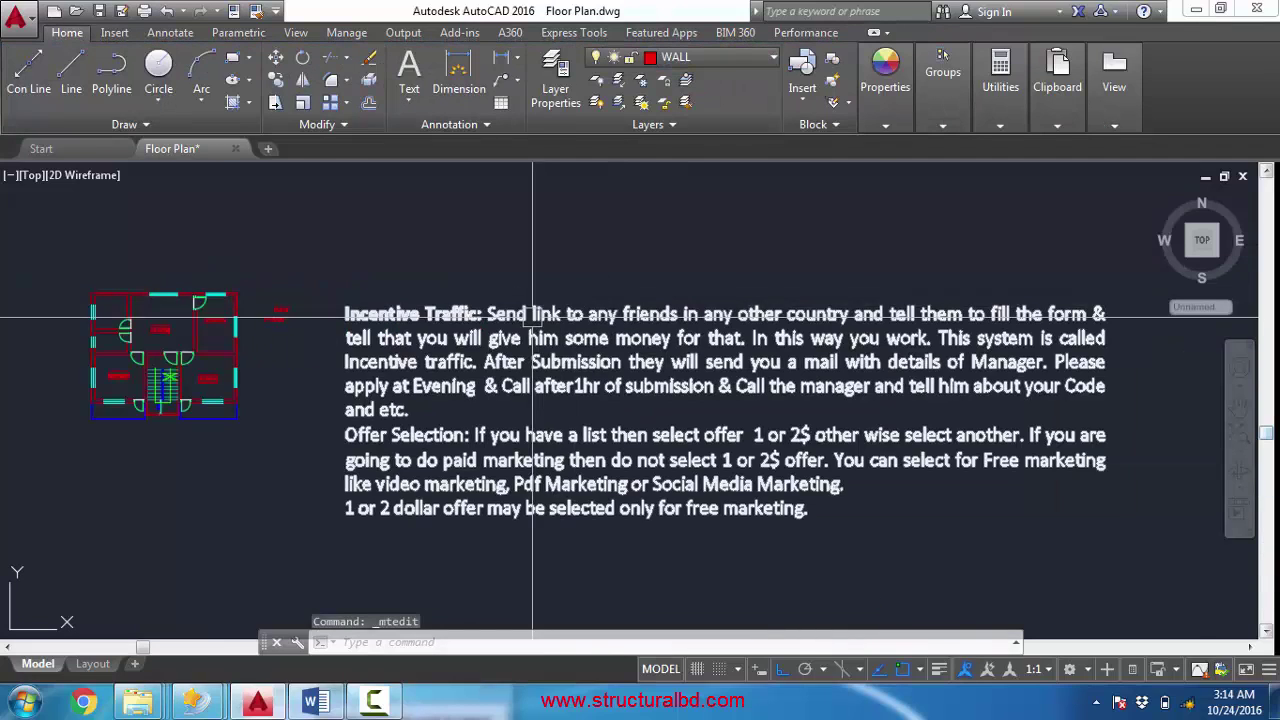
scroll(652, 313, down, 2)
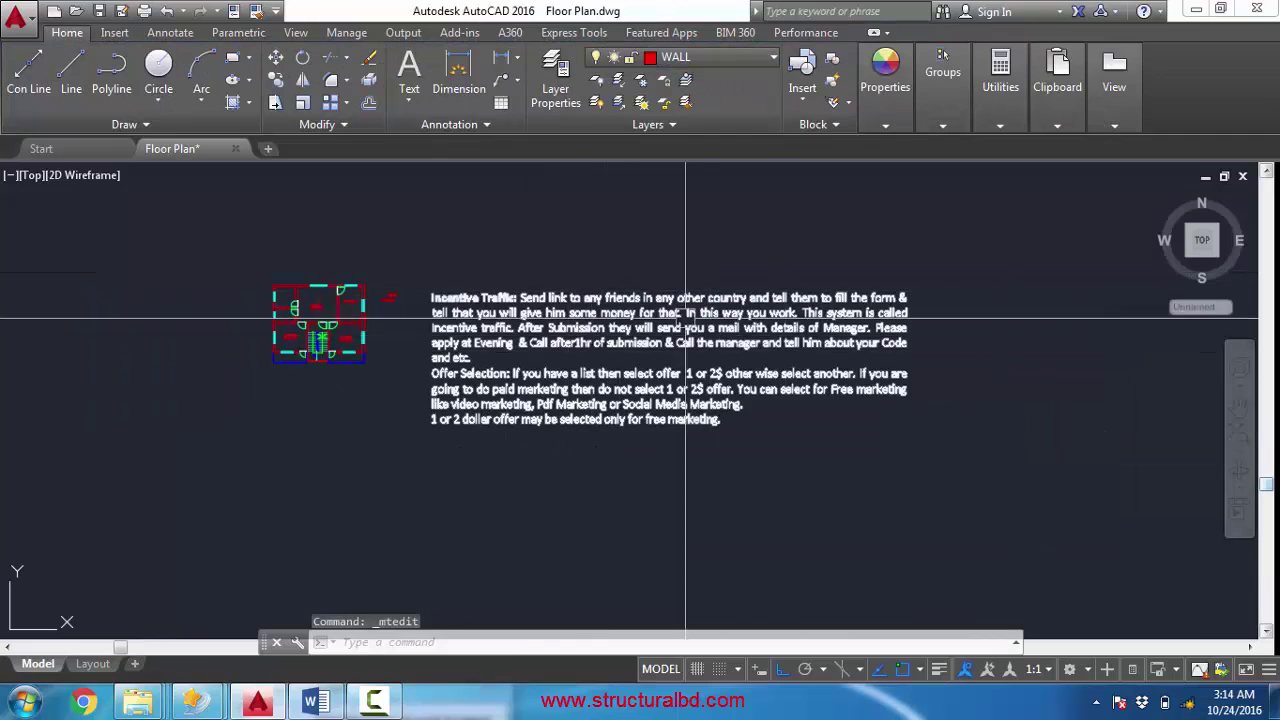
- Move the multiline paragraph by its corner grip farther from the floor plan, with Ortho turned off
click(600, 327)
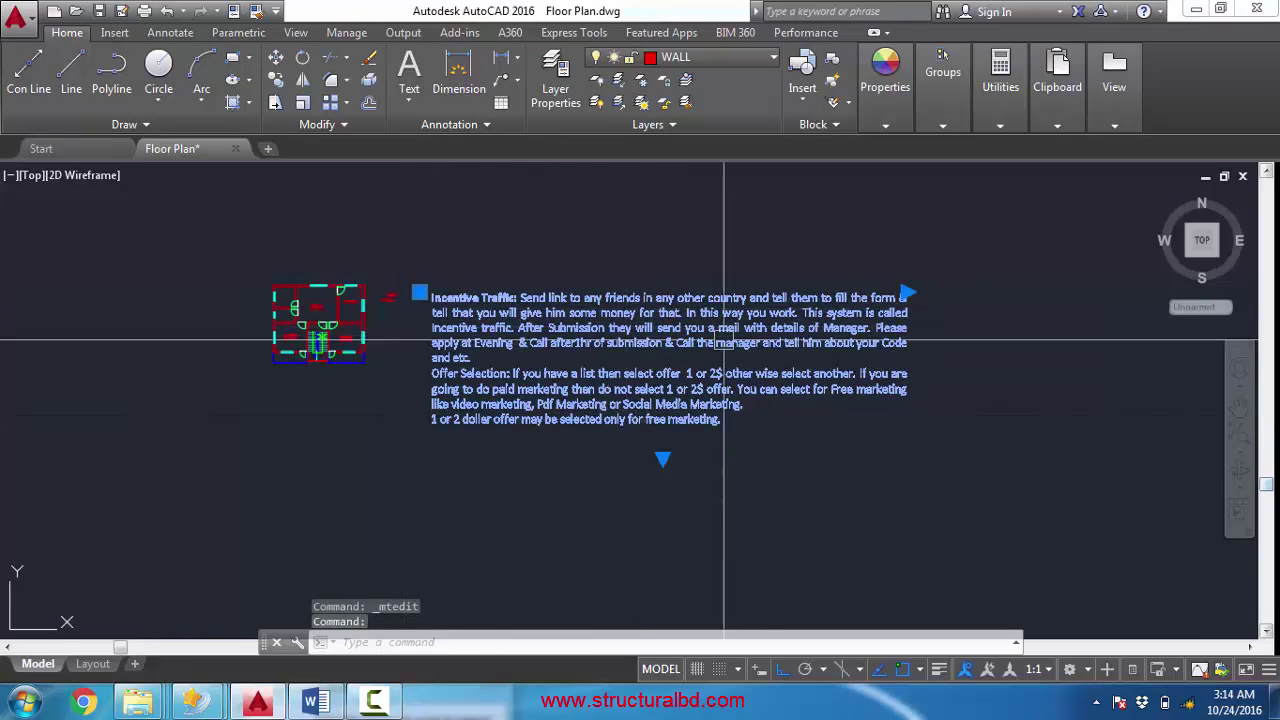
click(419, 293)
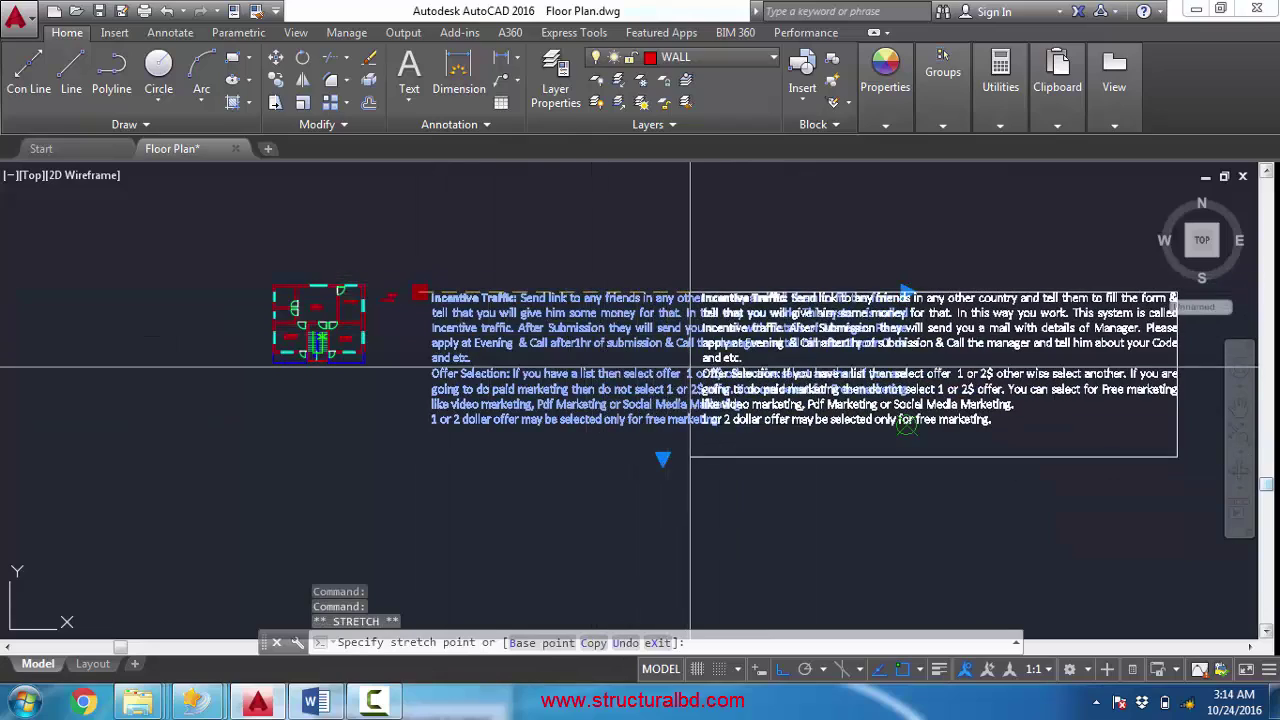
key(F8)
middle_drag(712, 250, 510, 288)
click(586, 262)
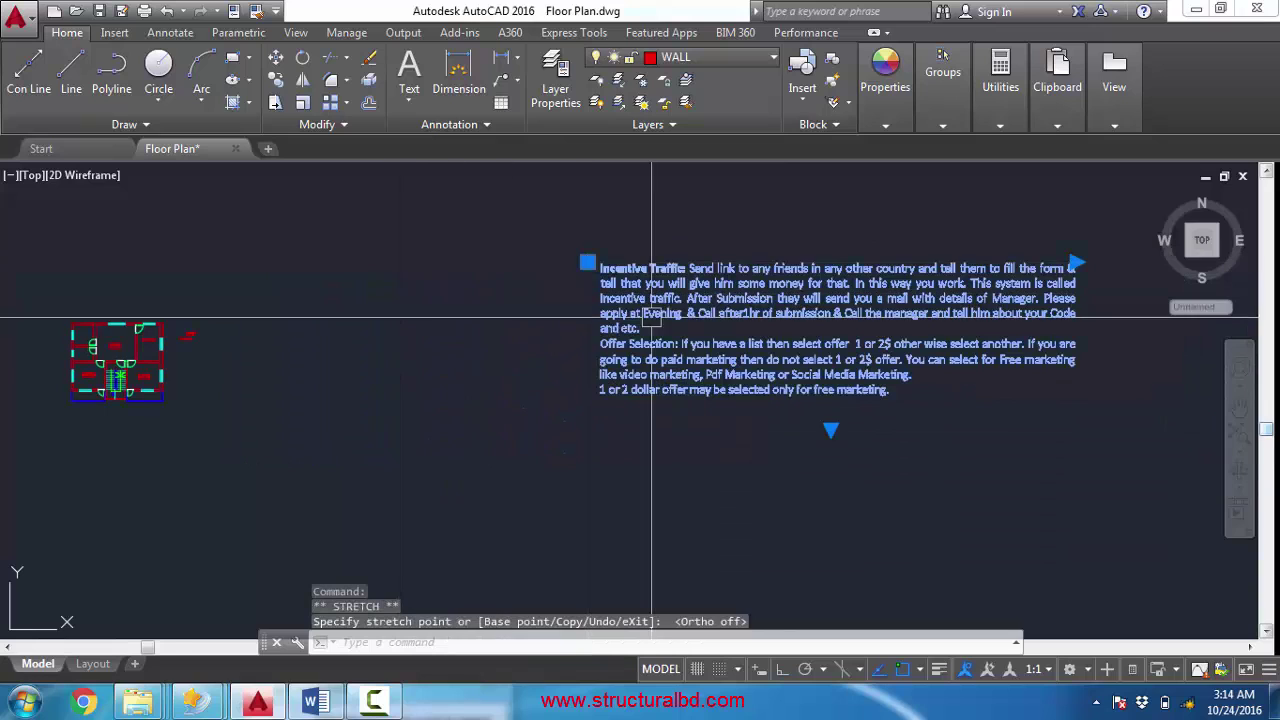
- Shorten the multiline text's column height with its lower grip so the last line flows into a second column
middle_drag(741, 319, 580, 321)
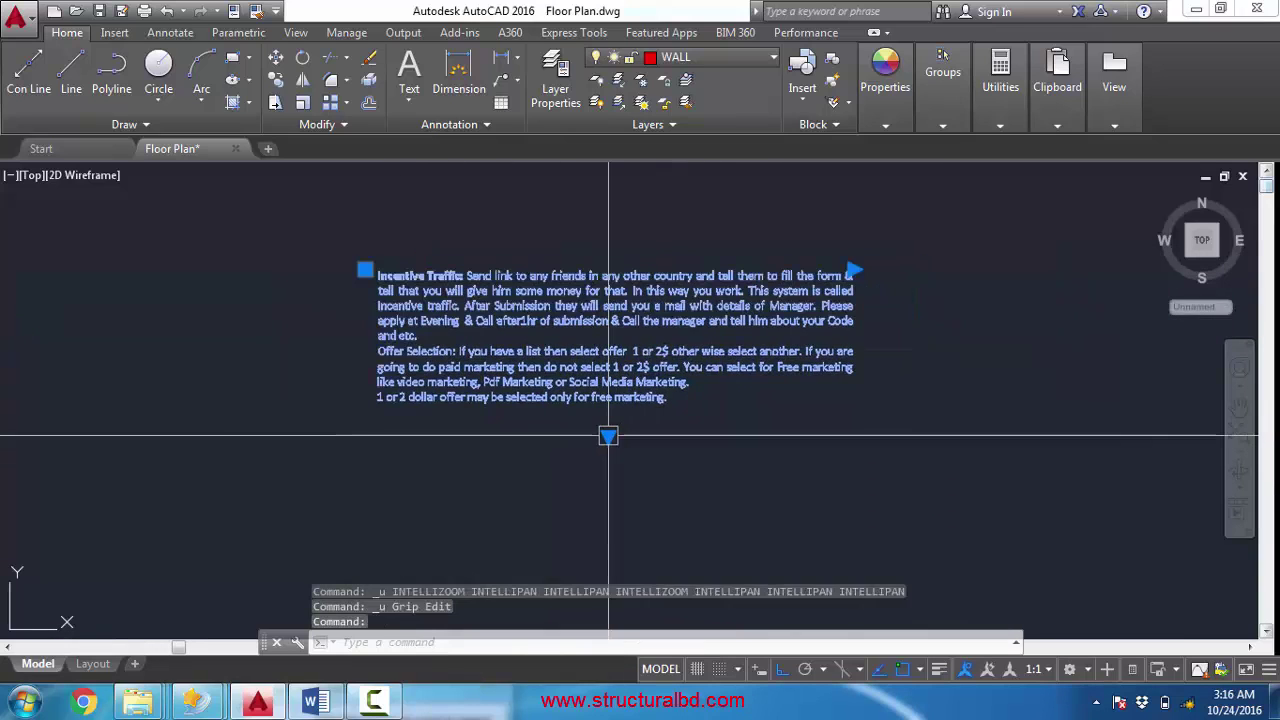
click(608, 436)
scroll(610, 425, up, 2)
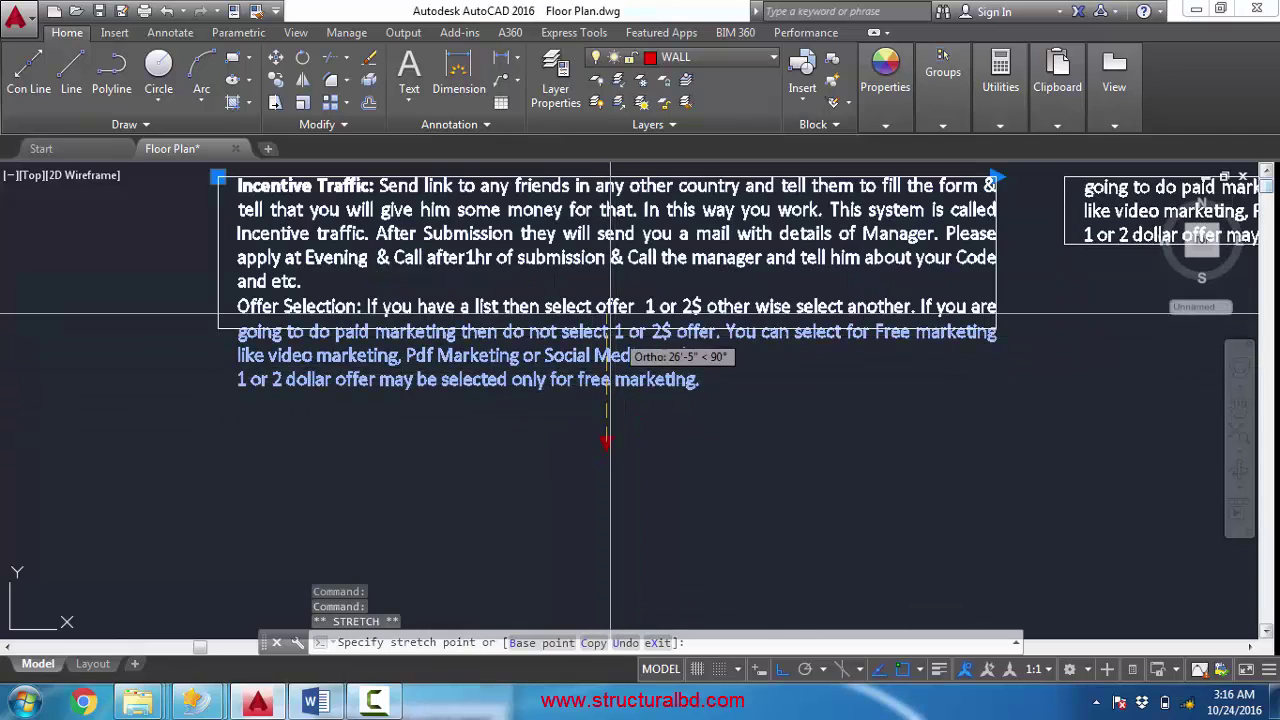
scroll(607, 300, up, 1)
scroll(512, 343, down, 5)
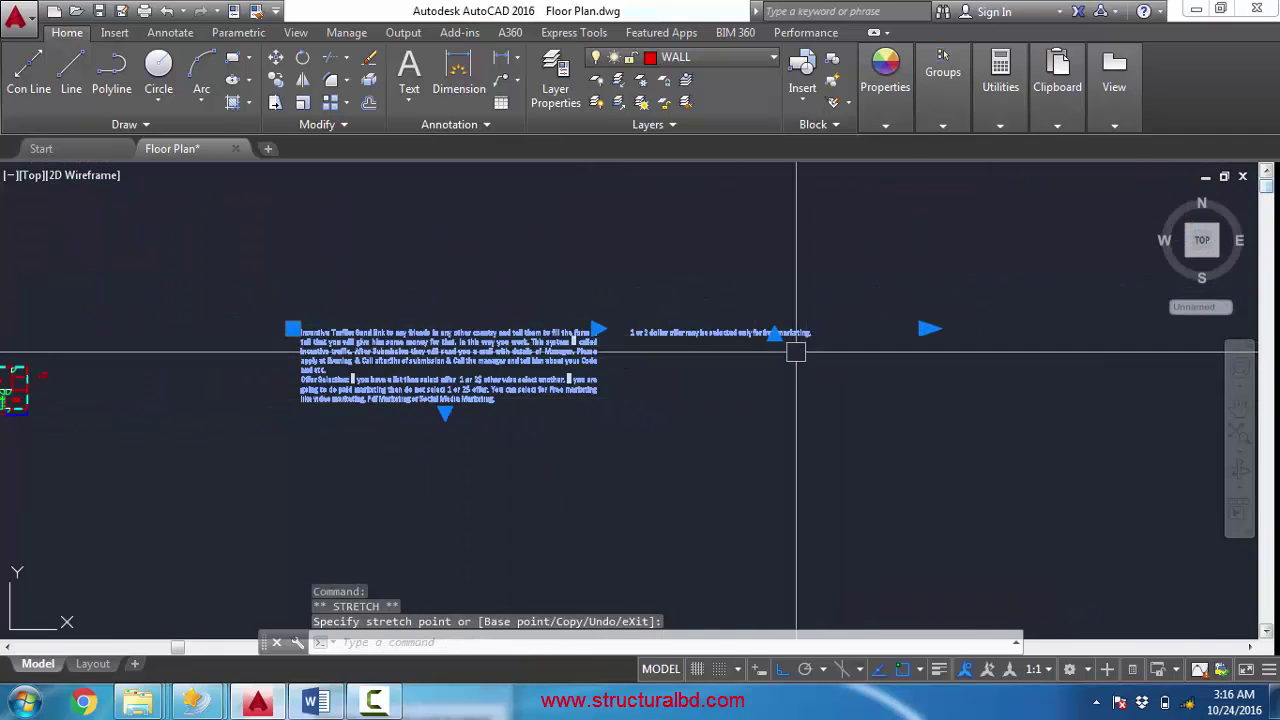
scroll(665, 344, up, 2)
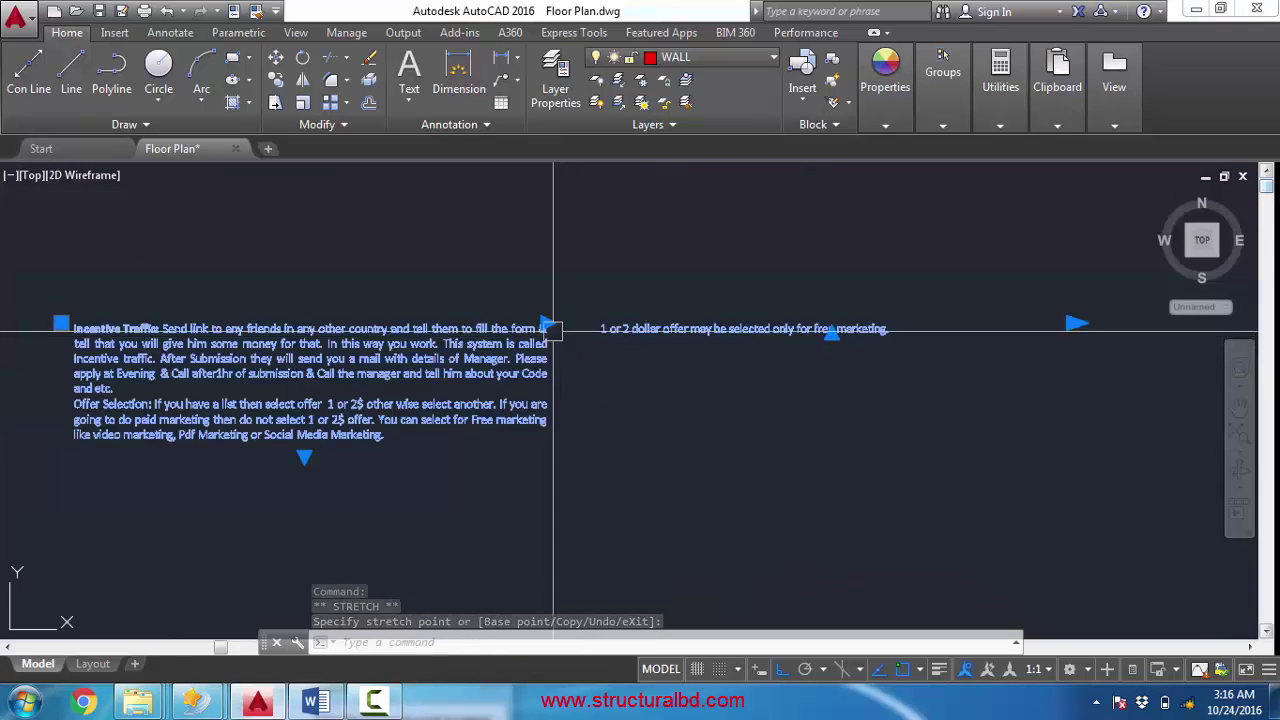
- Widen the multiline text's columns with the width grip so all the paragraphs fit into a single column again
click(1074, 323)
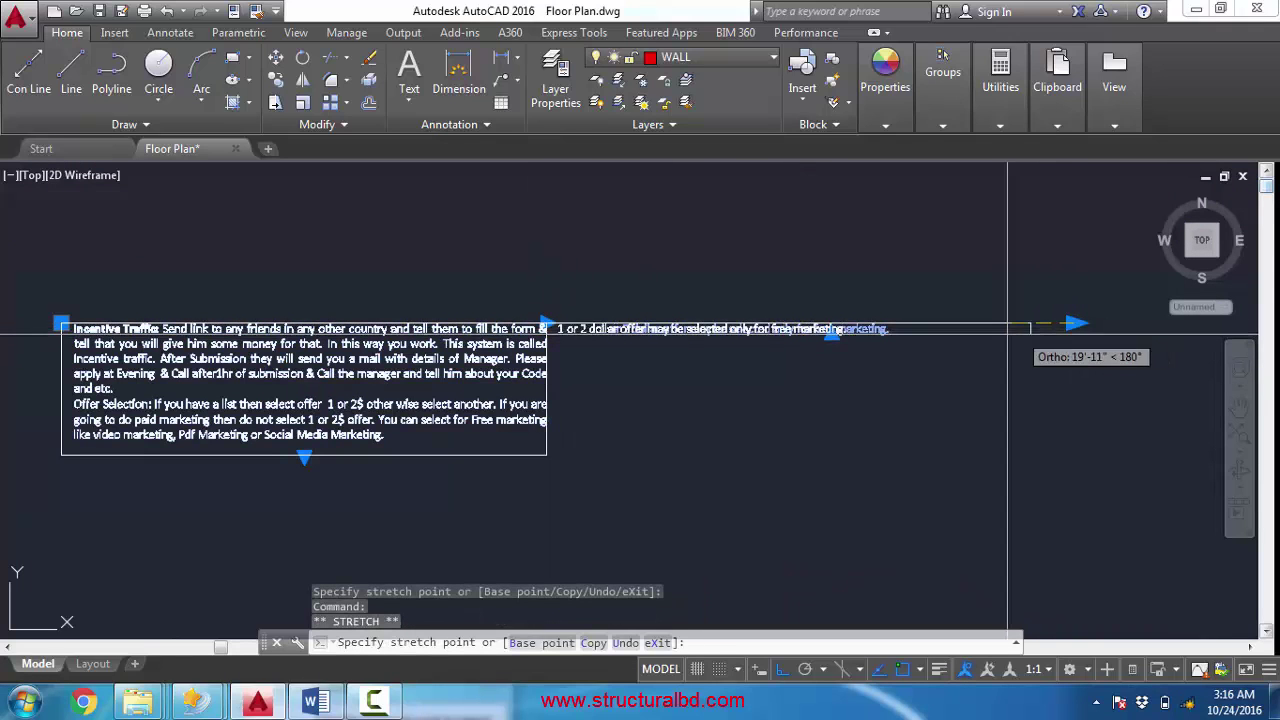
click(1080, 328)
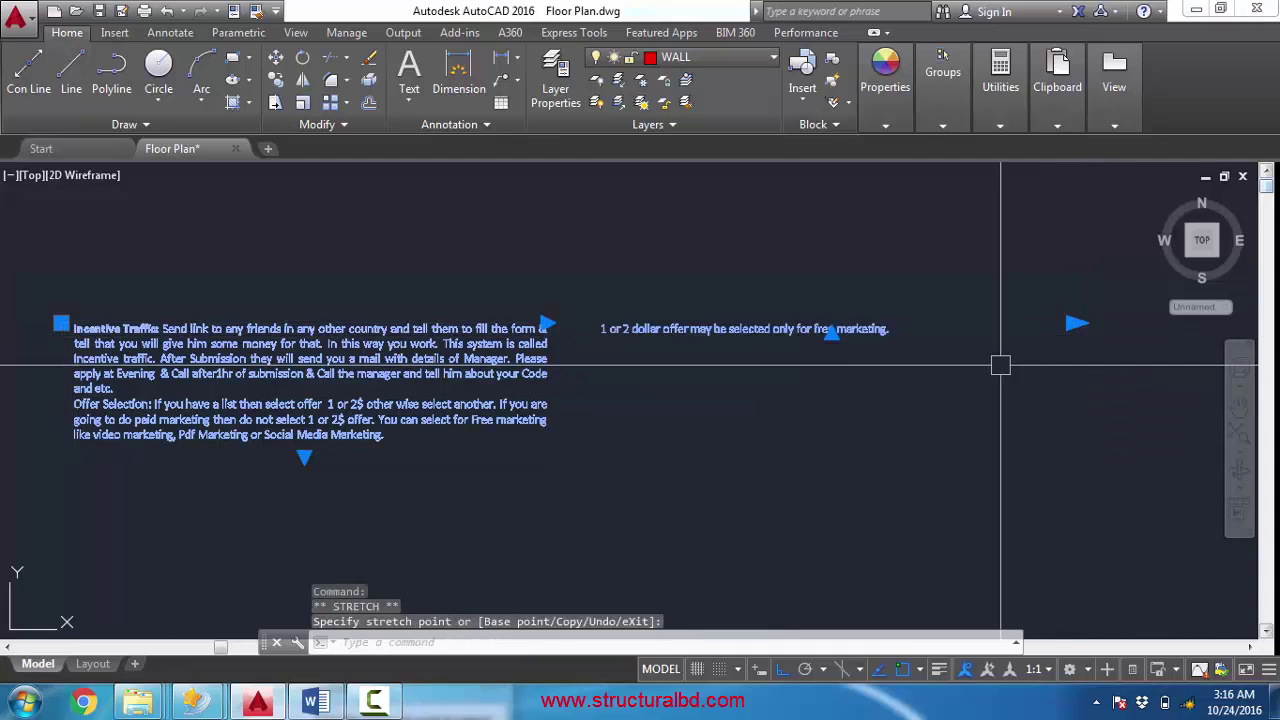
scroll(590, 315, up, 2)
click(595, 312)
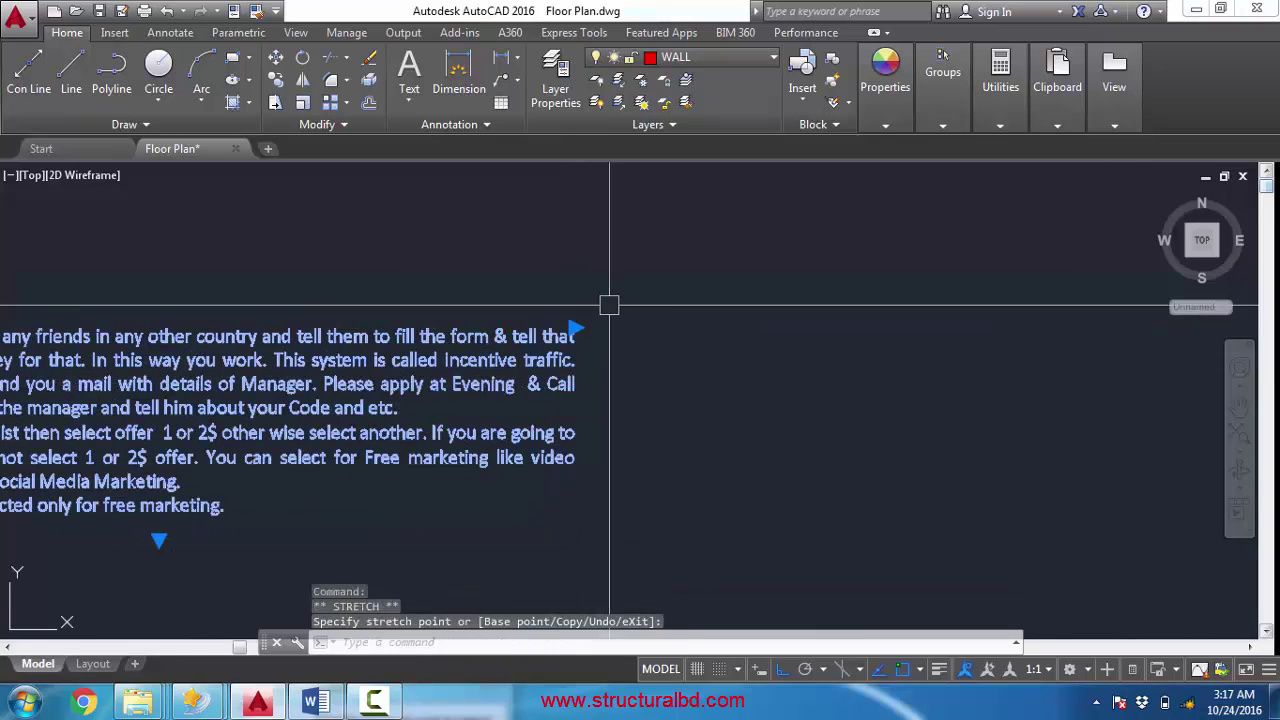
scroll(604, 357, down, 4)
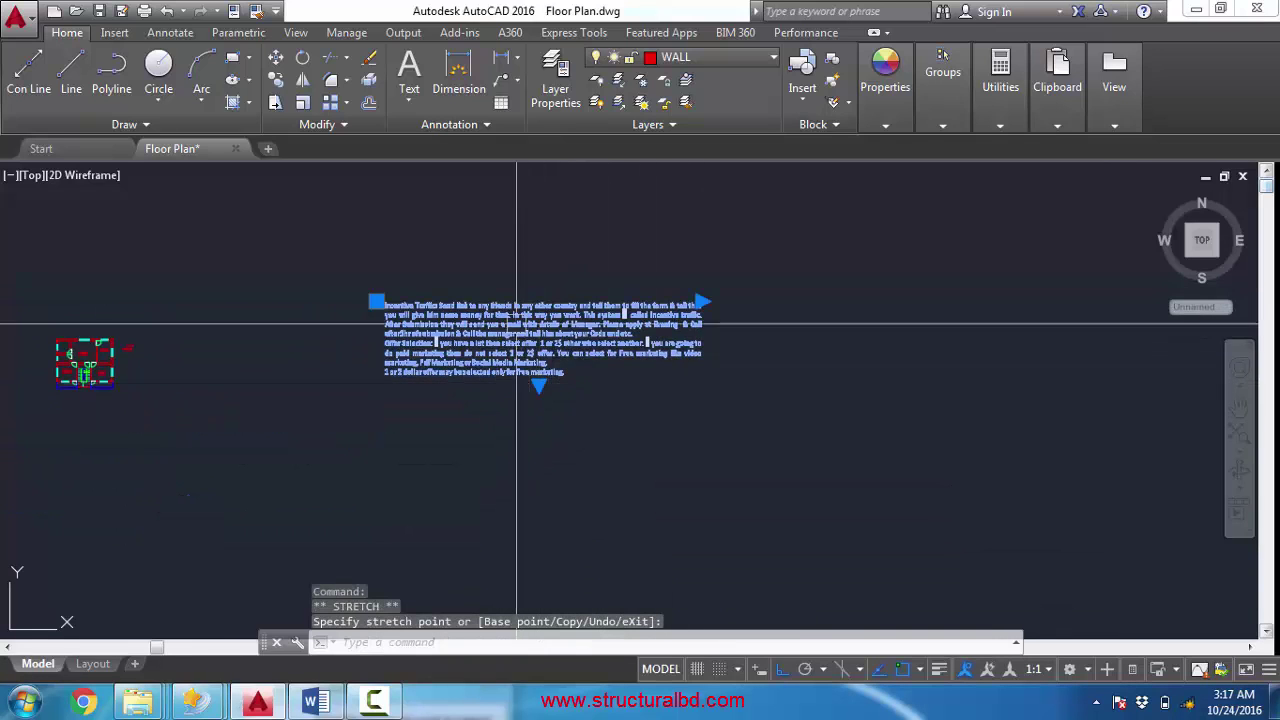
- Open the widened multiline paragraph for editing and examine its text up close
scroll(558, 365, up, 4)
key(Escape)
scroll(556, 358, down, 2)
double_click(548, 350)
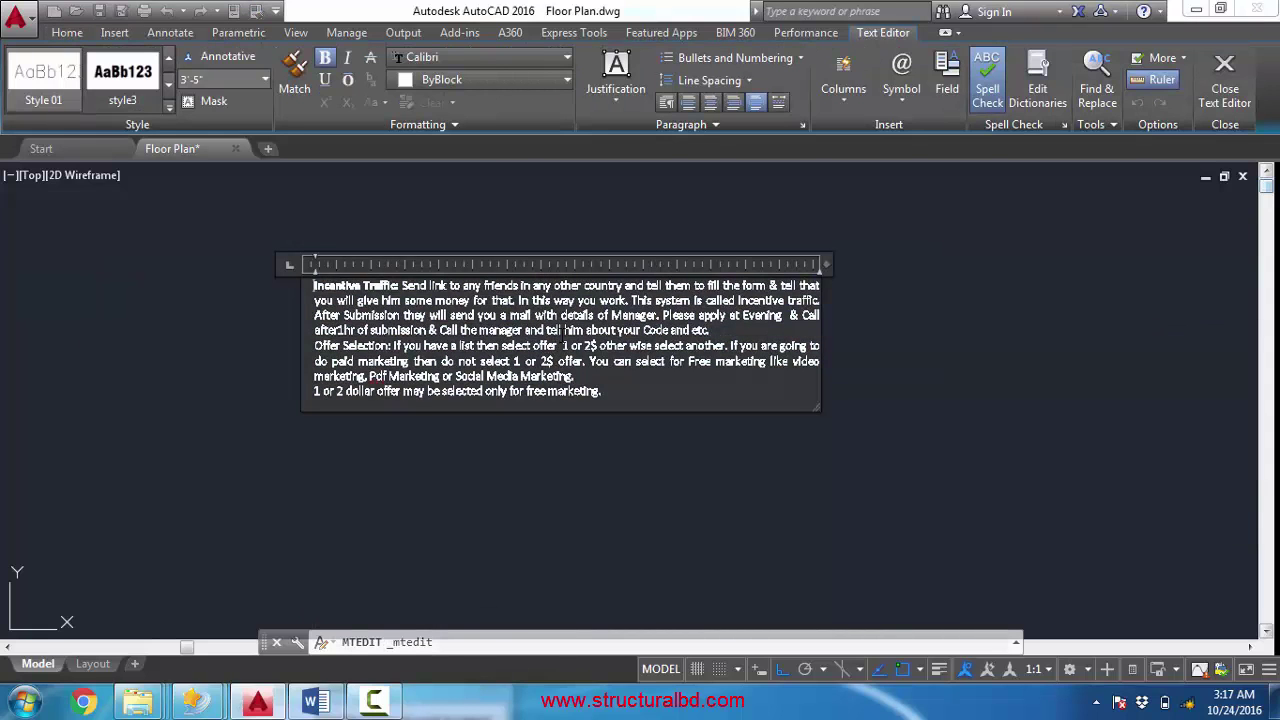
scroll(560, 336, up, 2)
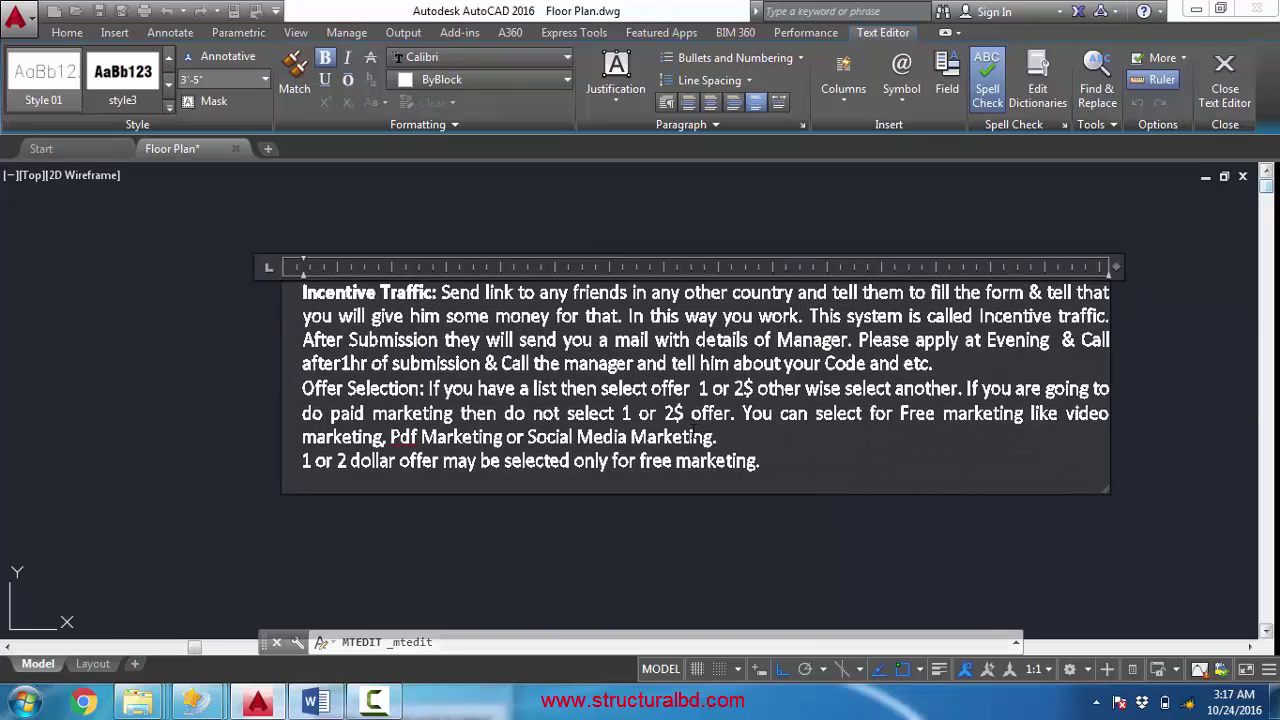
scroll(450, 305, up, 2)
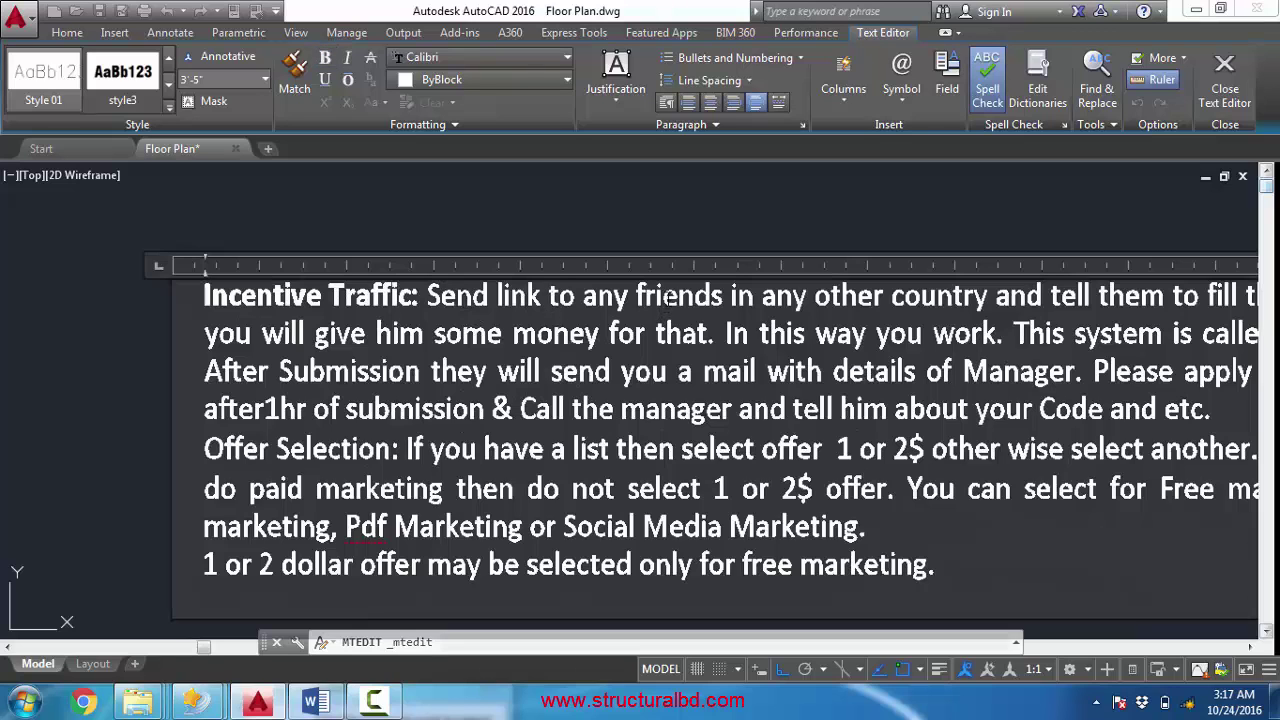
scroll(615, 292, down, 2)
scroll(651, 296, up, 2)
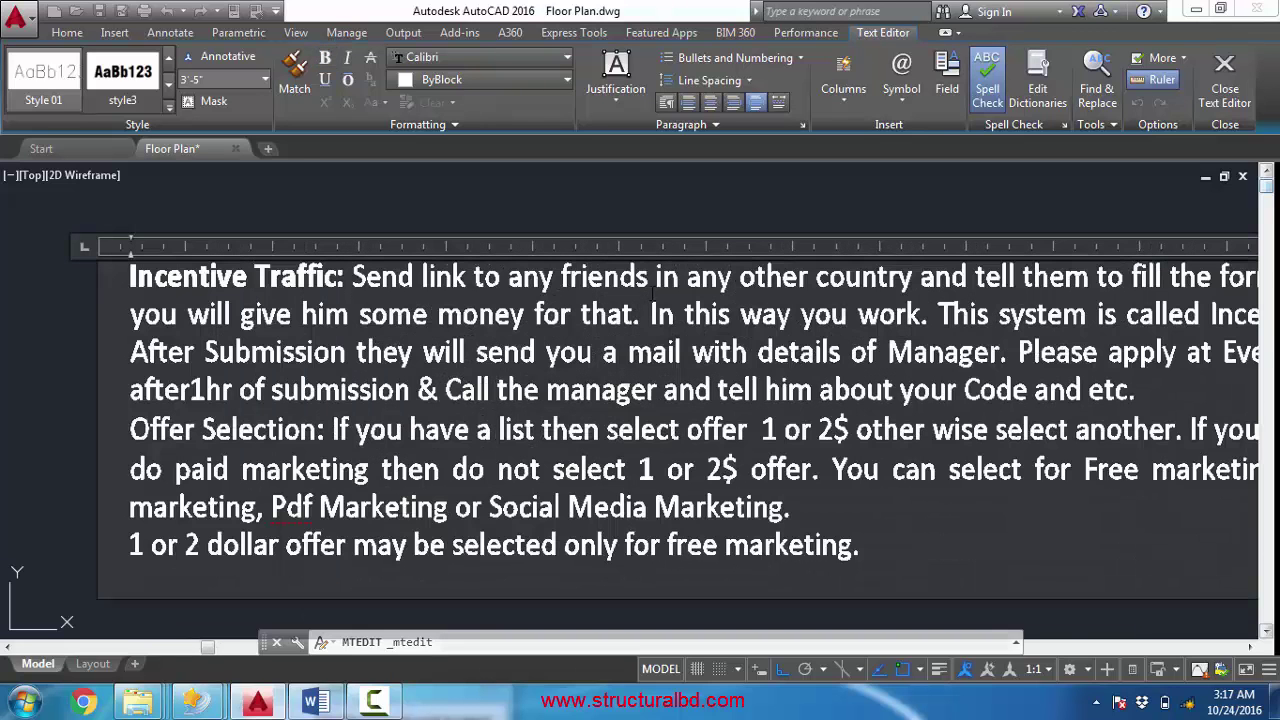
scroll(589, 280, down, 3)
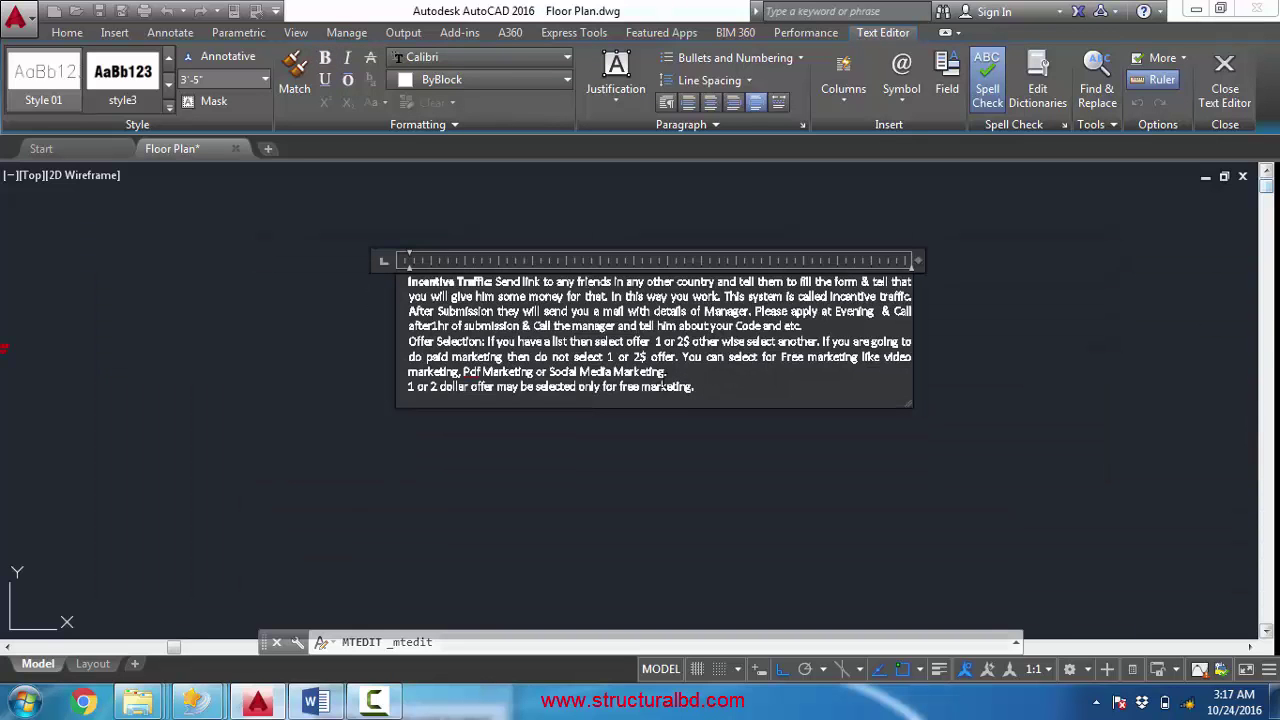
scroll(714, 420, up, 2)
middle_drag(531, 309, 571, 349)
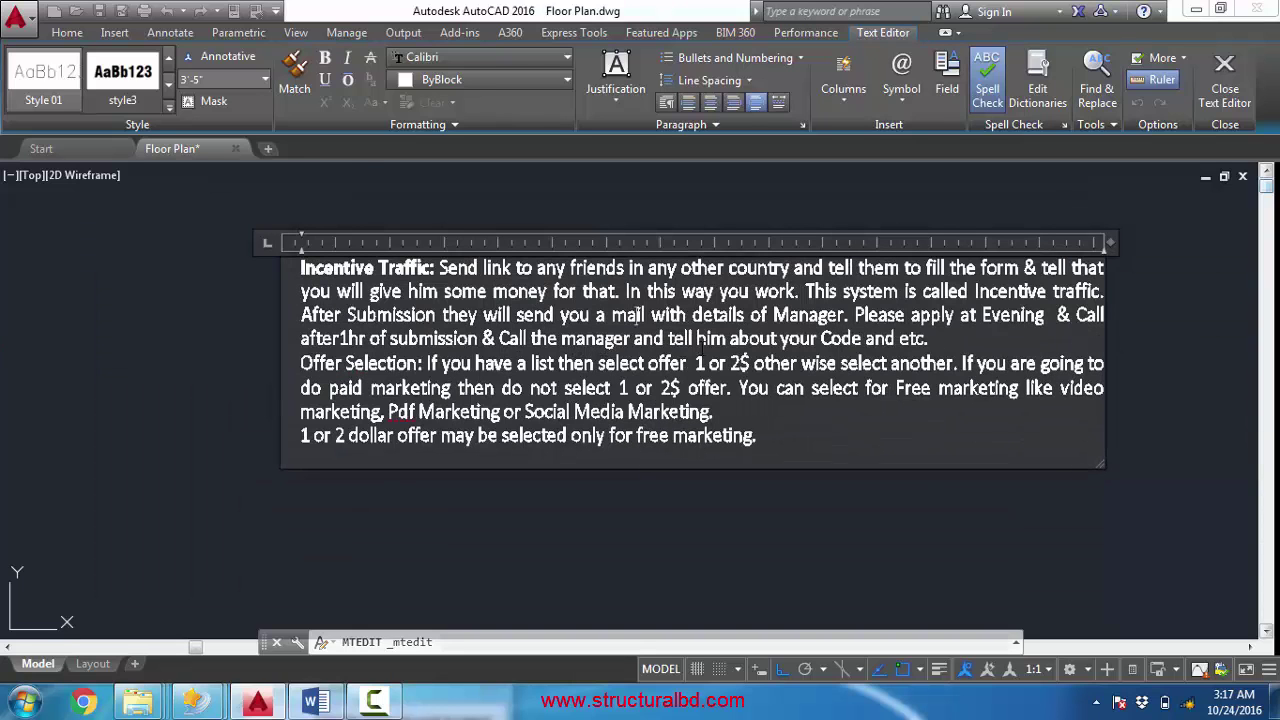
scroll(660, 288, up, 2)
middle_drag(626, 282, 668, 296)
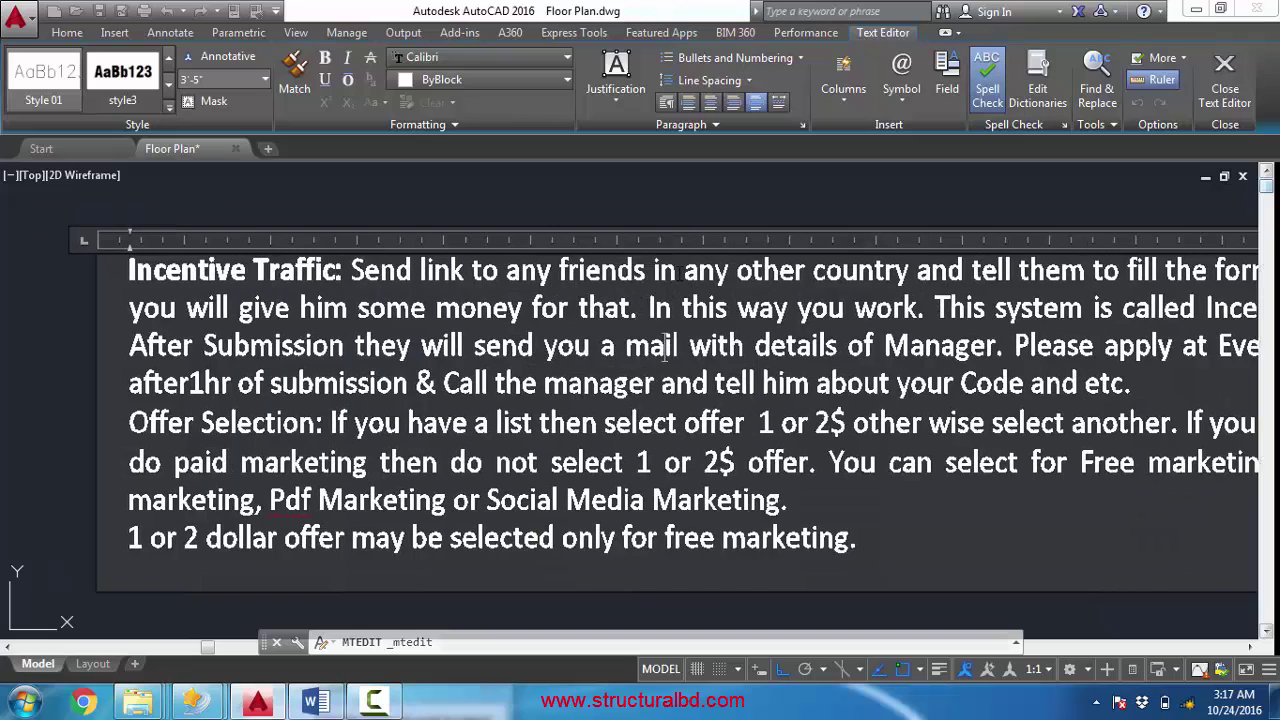
- Change the font of the opening words "Incentive Traffic: Send link to any friends in" to Cambria
drag(397, 270, 115, 270)
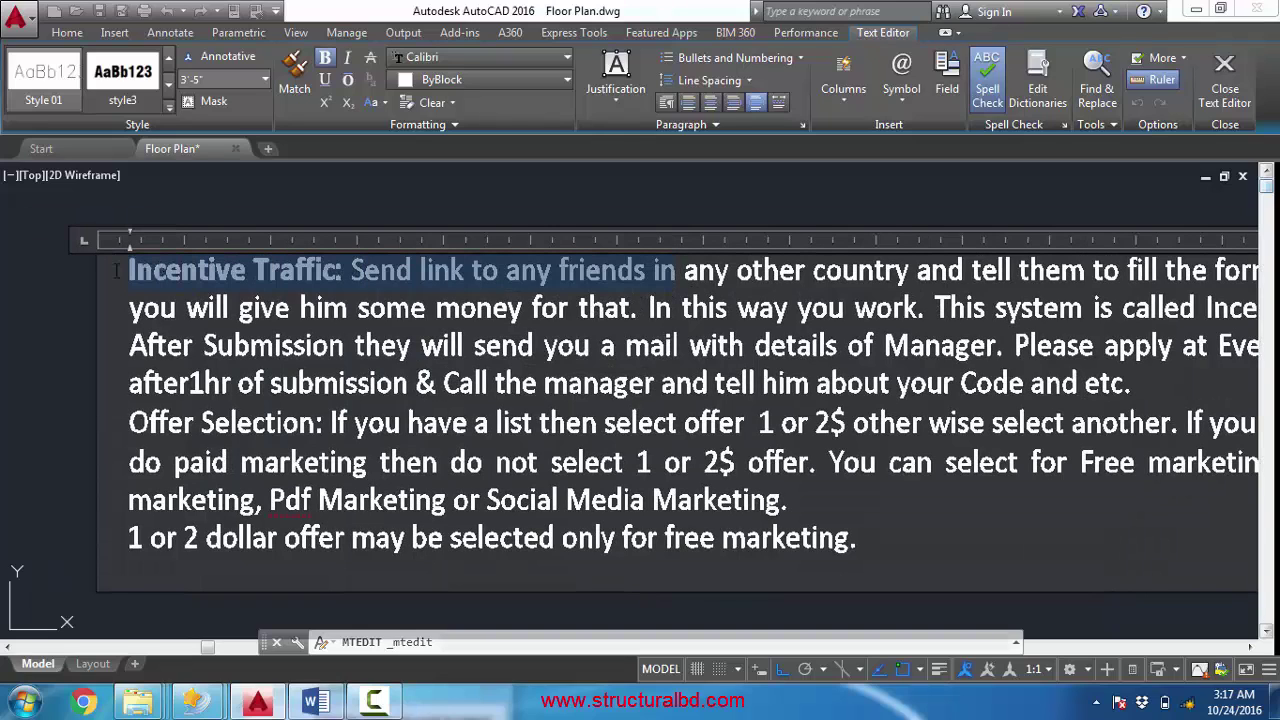
click(541, 57)
click(440, 143)
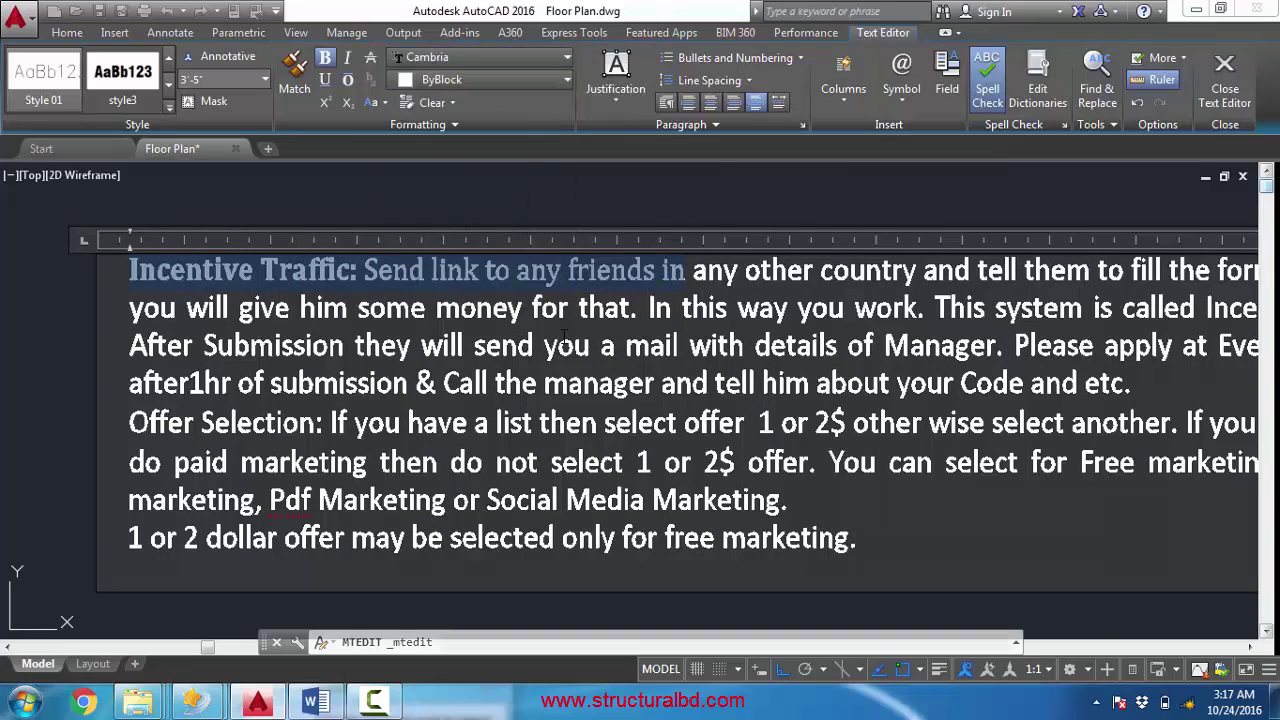
scroll(466, 250, down, 2)
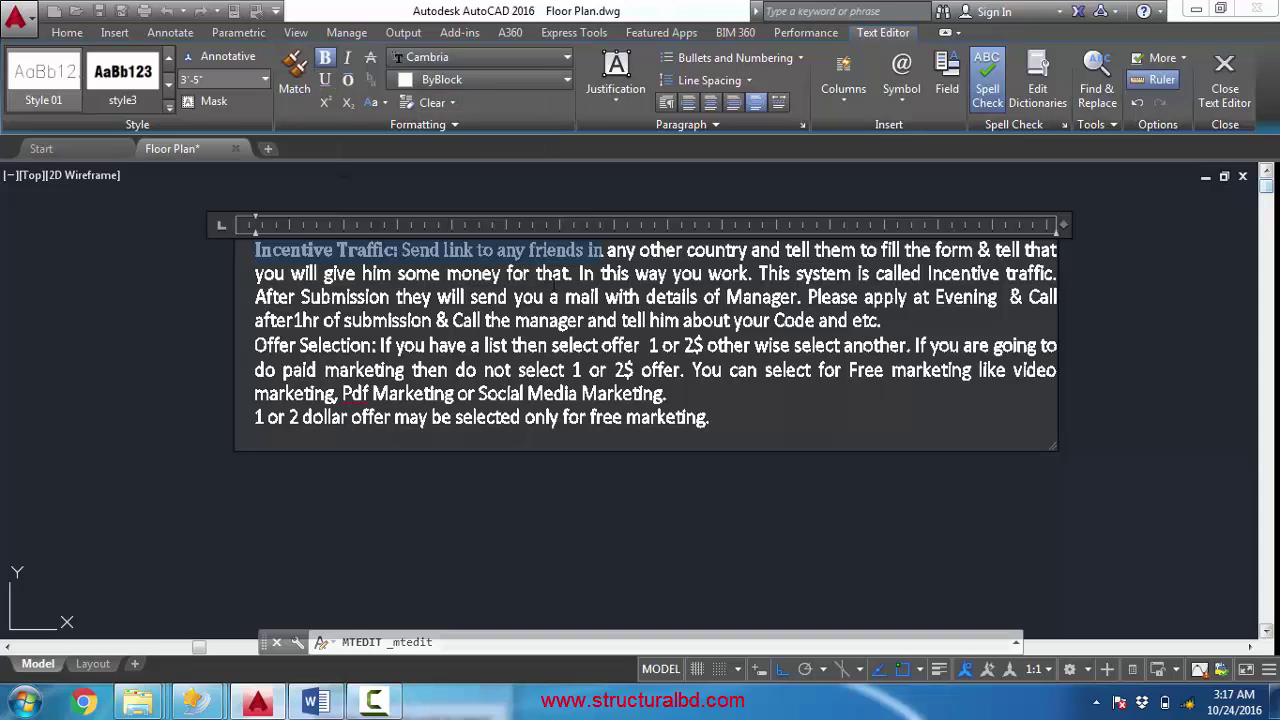
- Color the words "him some money for that." in the second line orange (205,105,40)
click(574, 274)
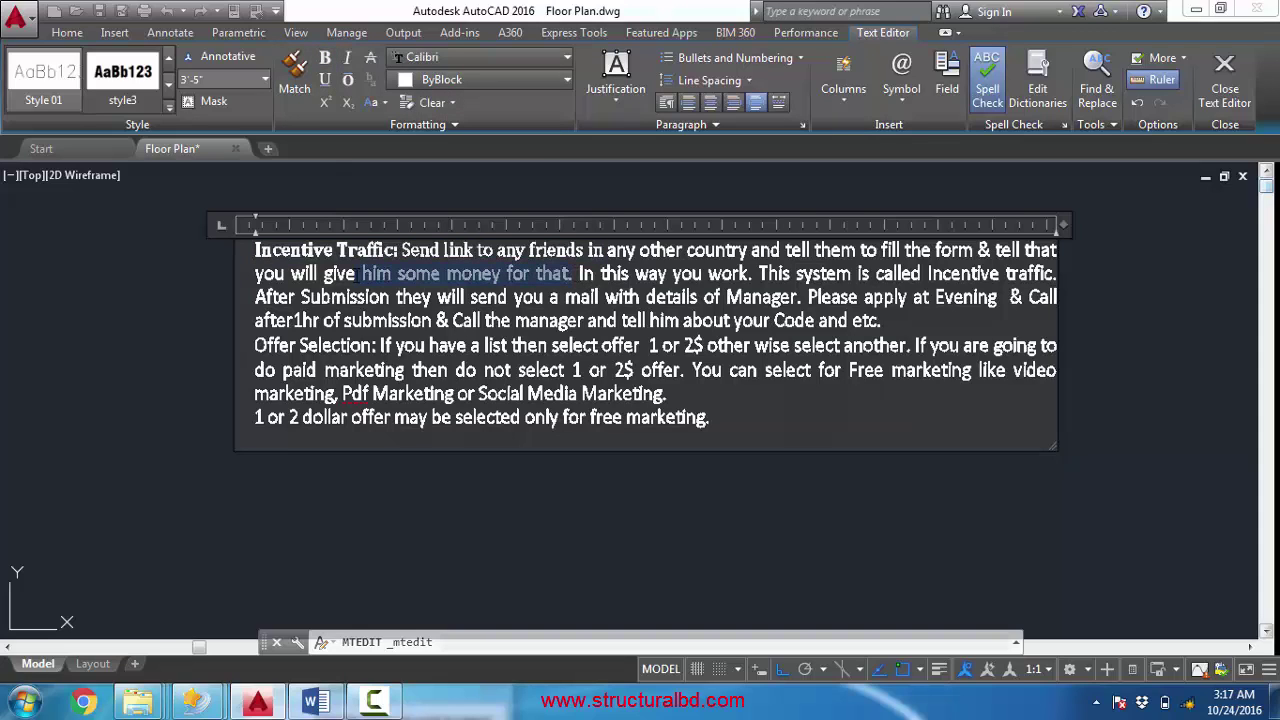
click(504, 77)
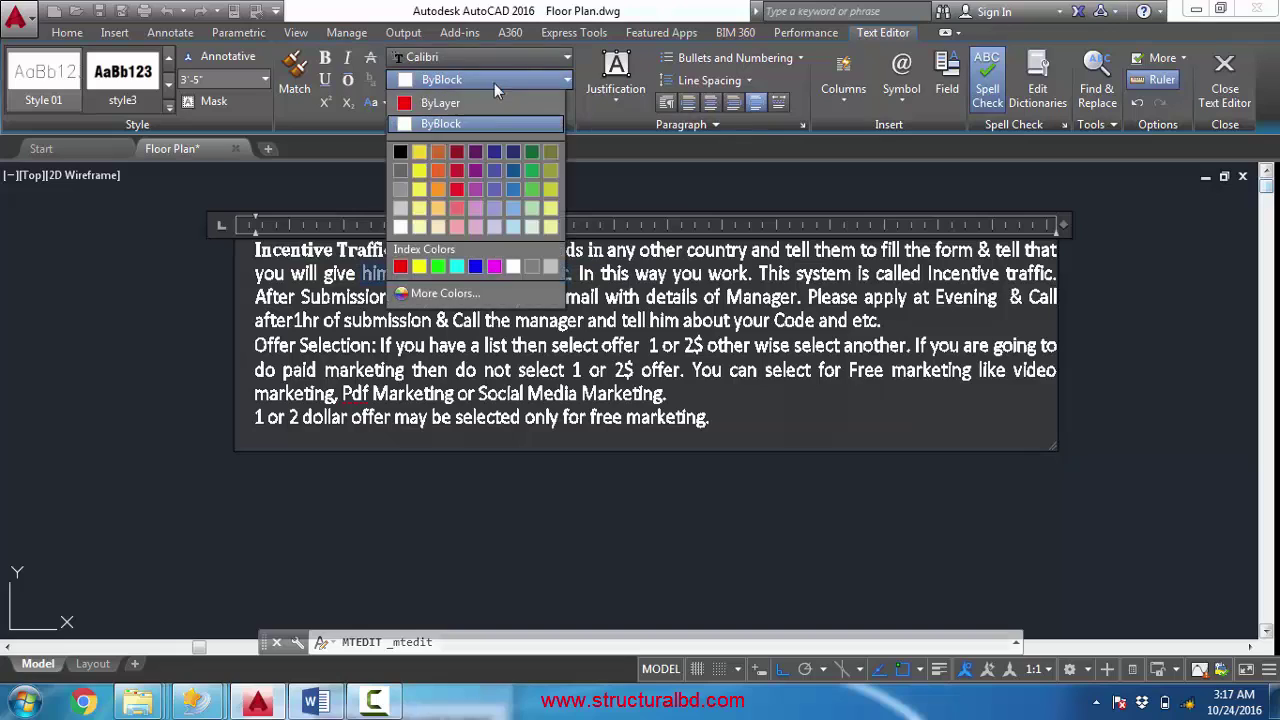
click(437, 151)
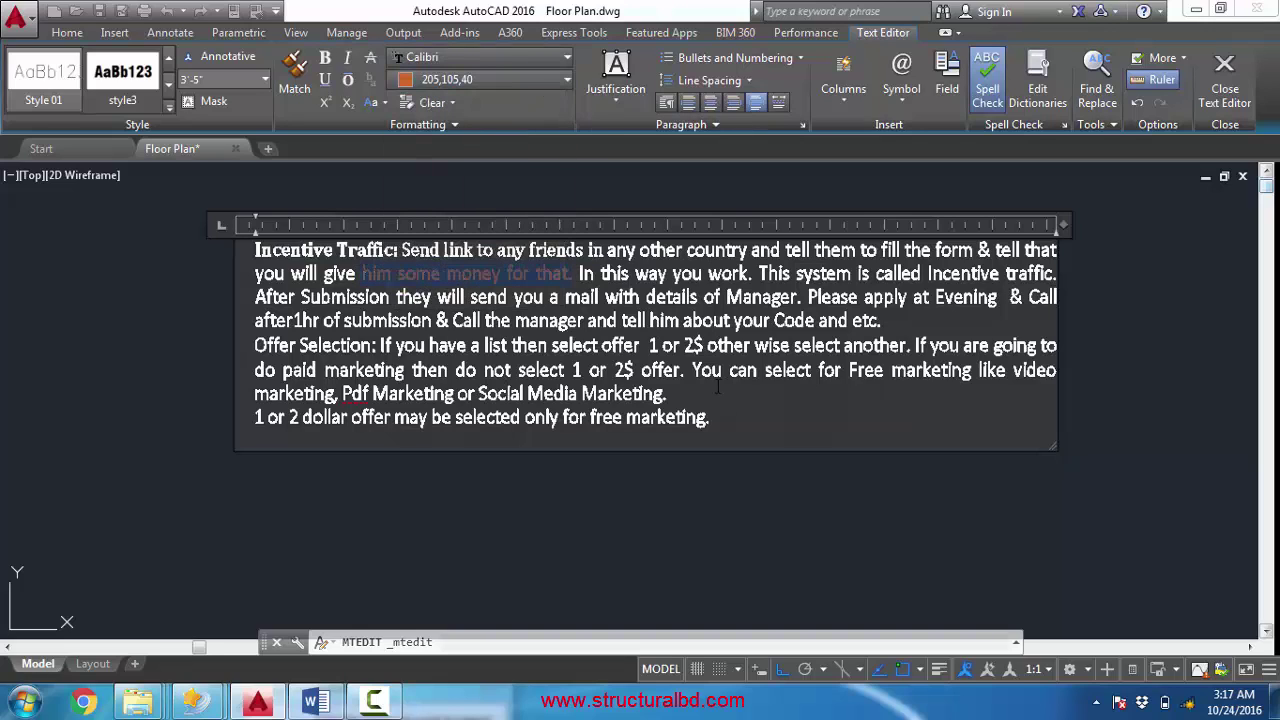
- Insert a degree symbol after the last sentence of the paragraph, and turn spell checking off and on again
click(902, 80)
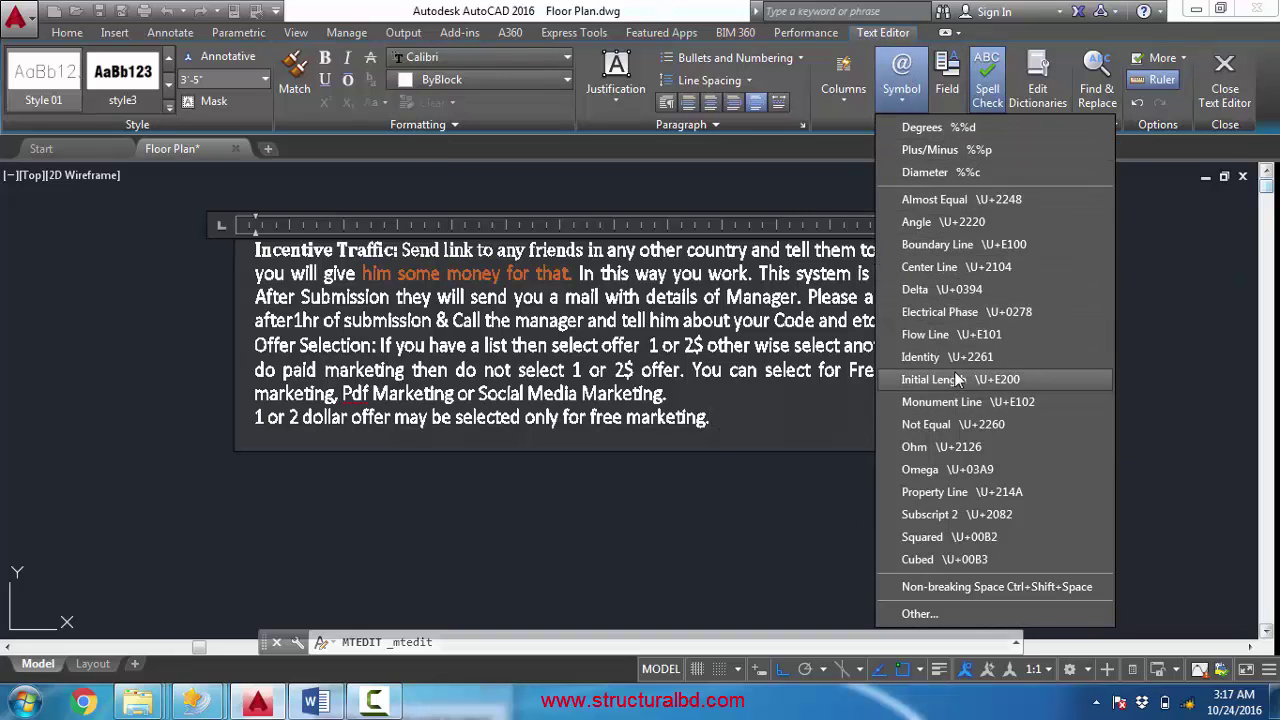
click(955, 130)
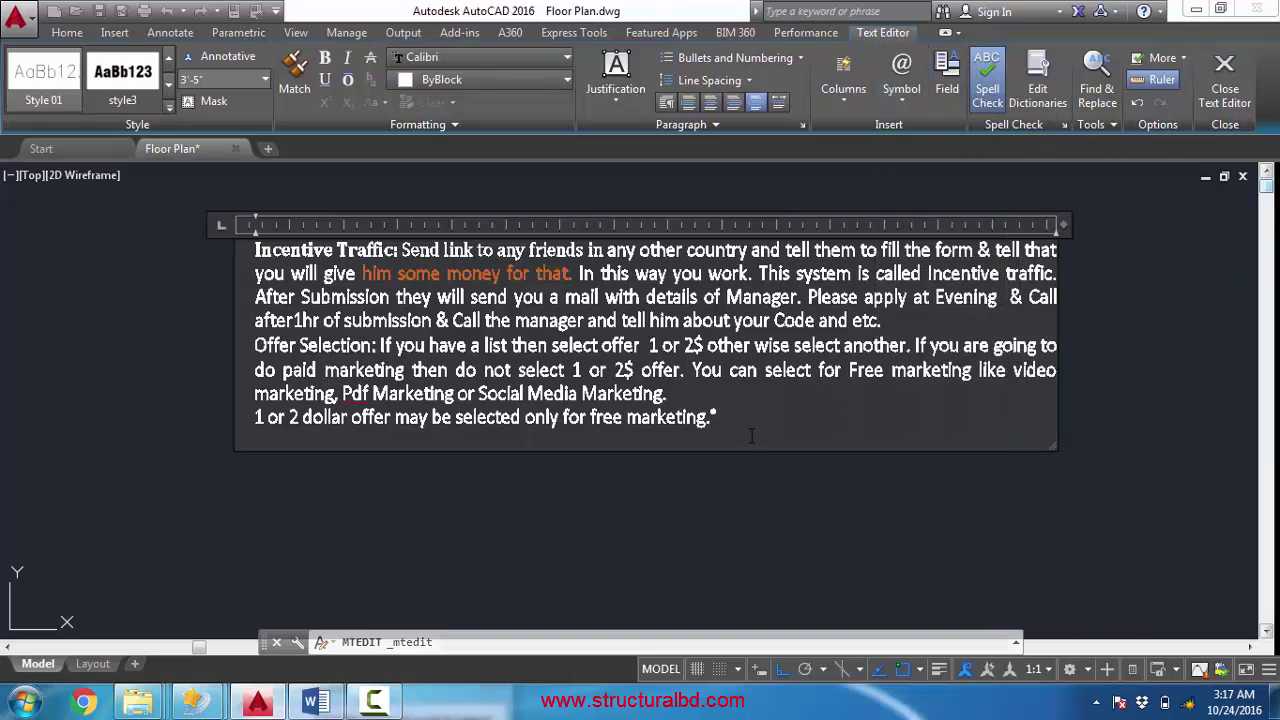
click(992, 77)
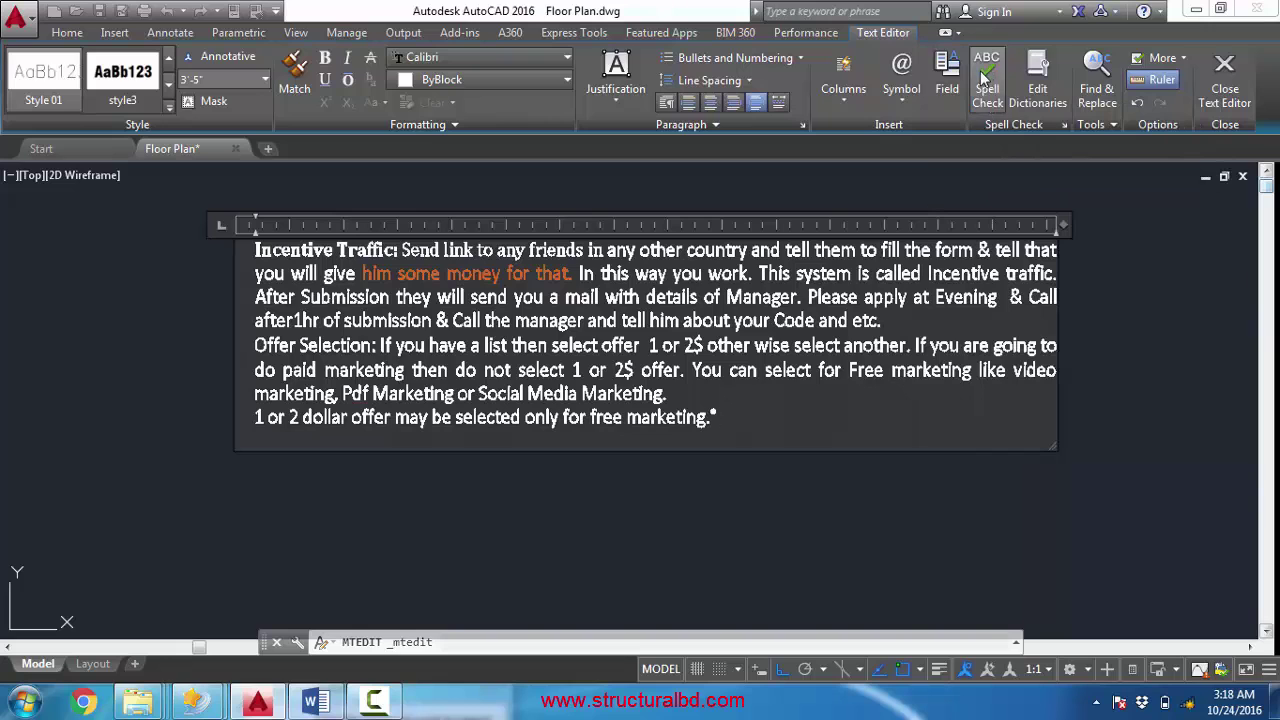
click(980, 71)
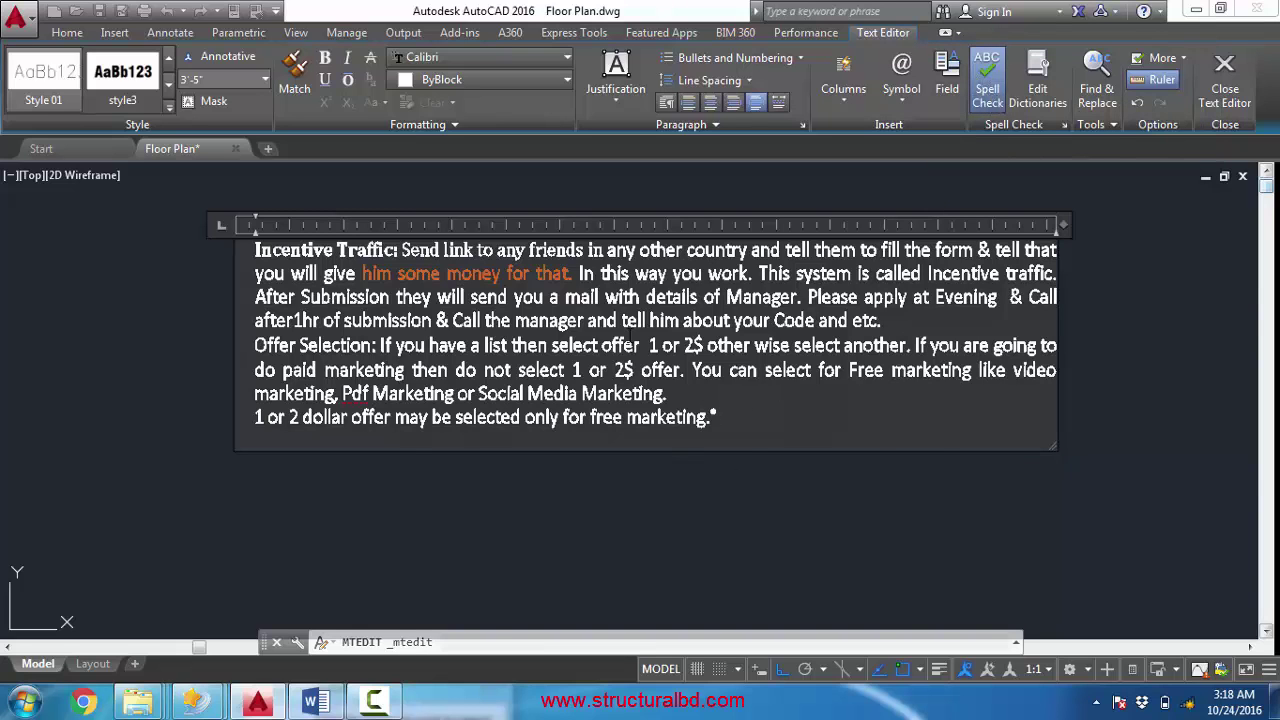
- Finish editing the multiline text and check its formatting in the drawing
scroll(722, 427, up, 3)
scroll(722, 427, down, 3)
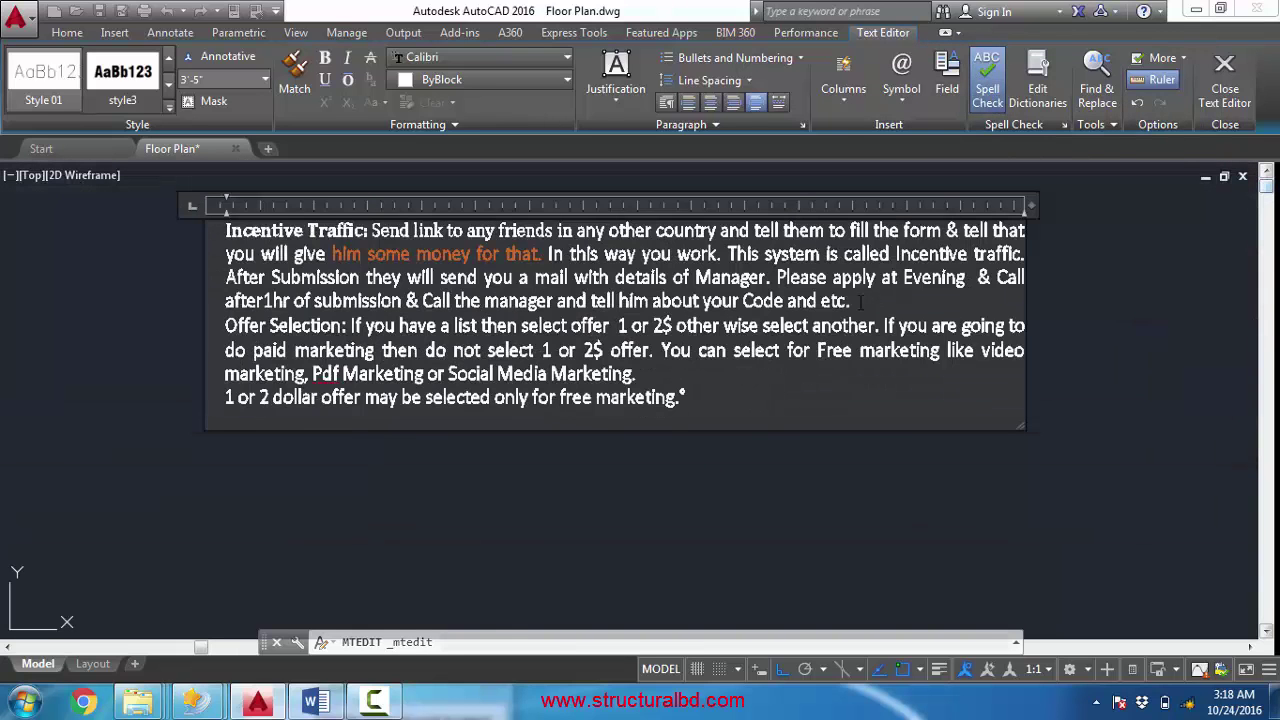
middle_drag(592, 329, 652, 364)
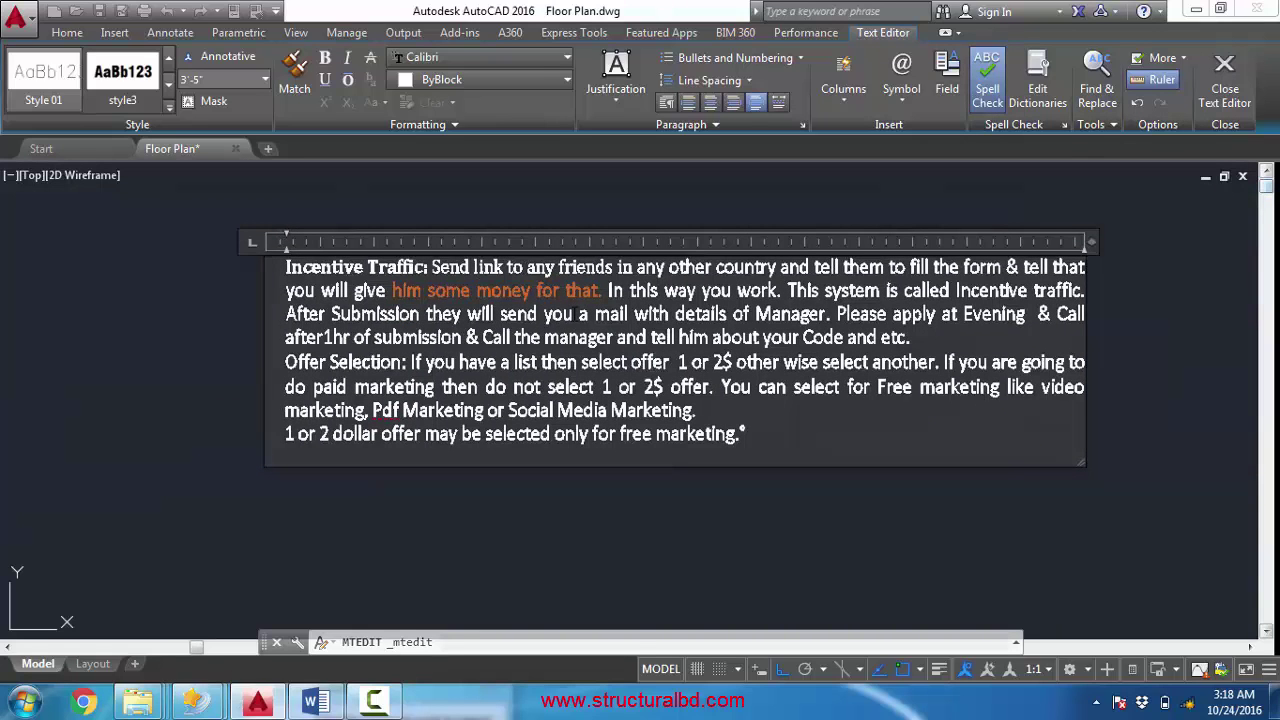
click(667, 491)
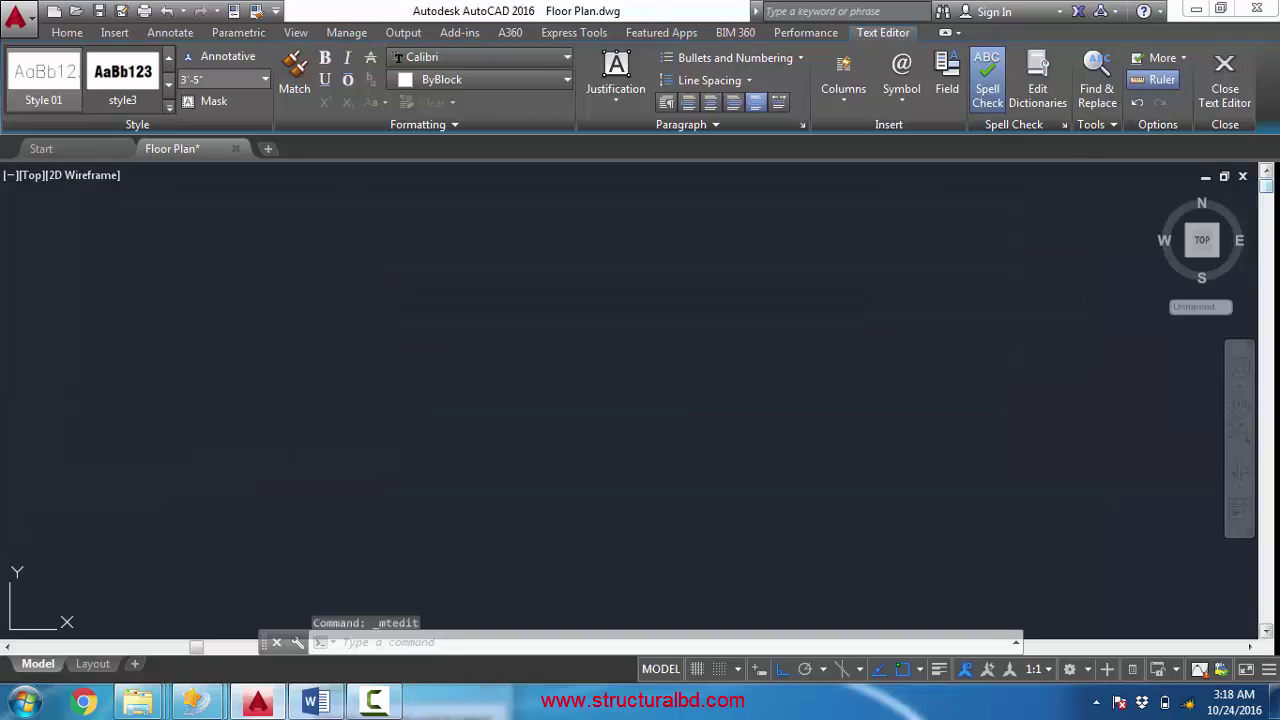
scroll(691, 380, down, 1)
scroll(570, 290, up, 1)
scroll(576, 291, down, 2)
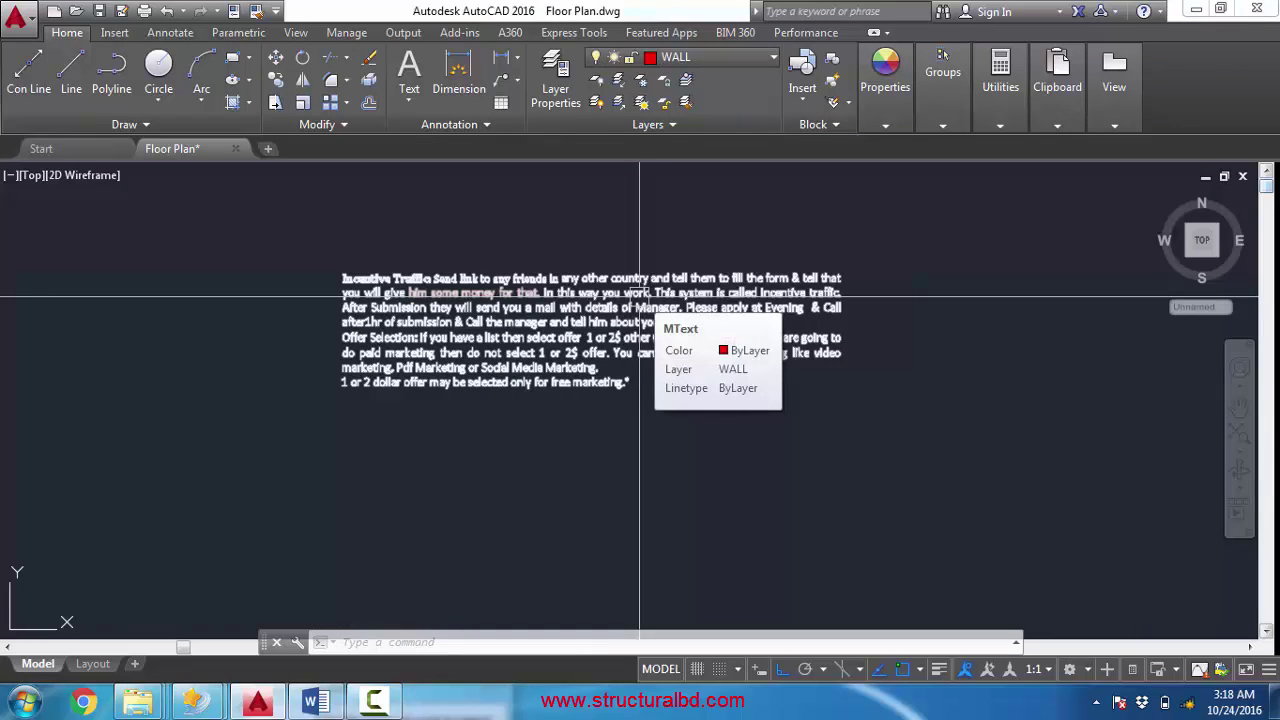
- Open the properties of the multiline text and set its text frame to Yes
text(PRO)
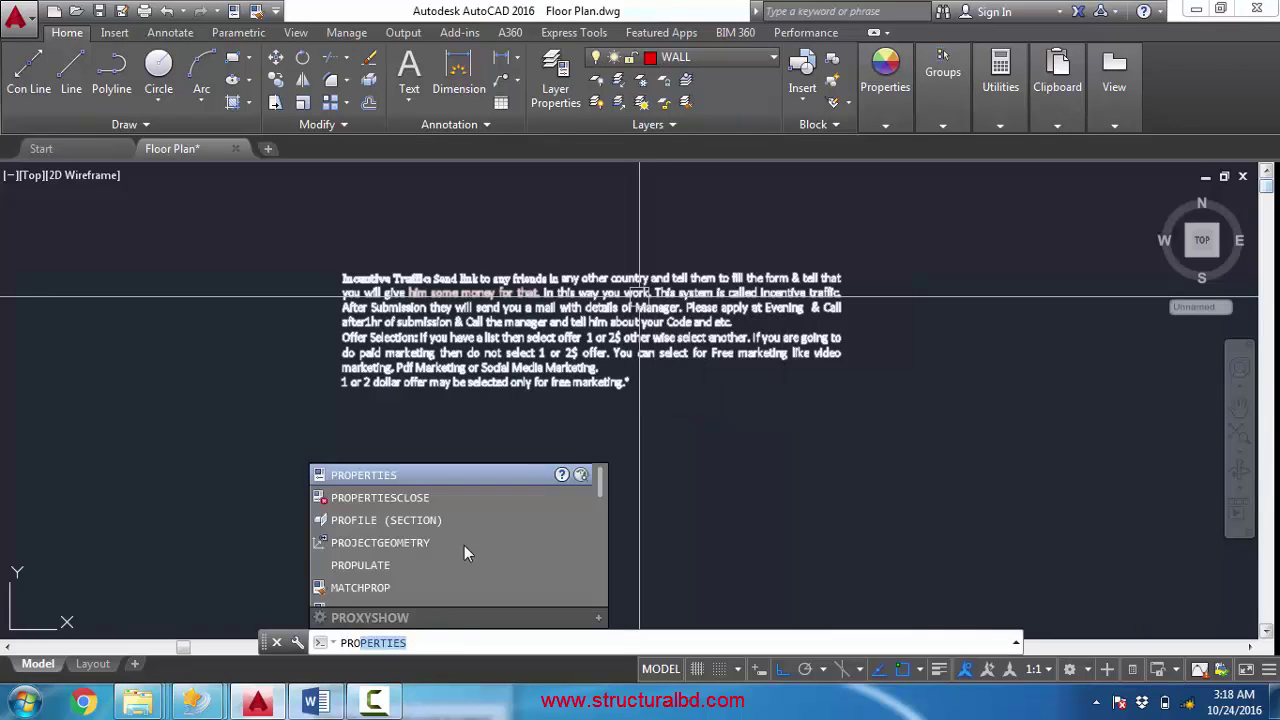
click(377, 472)
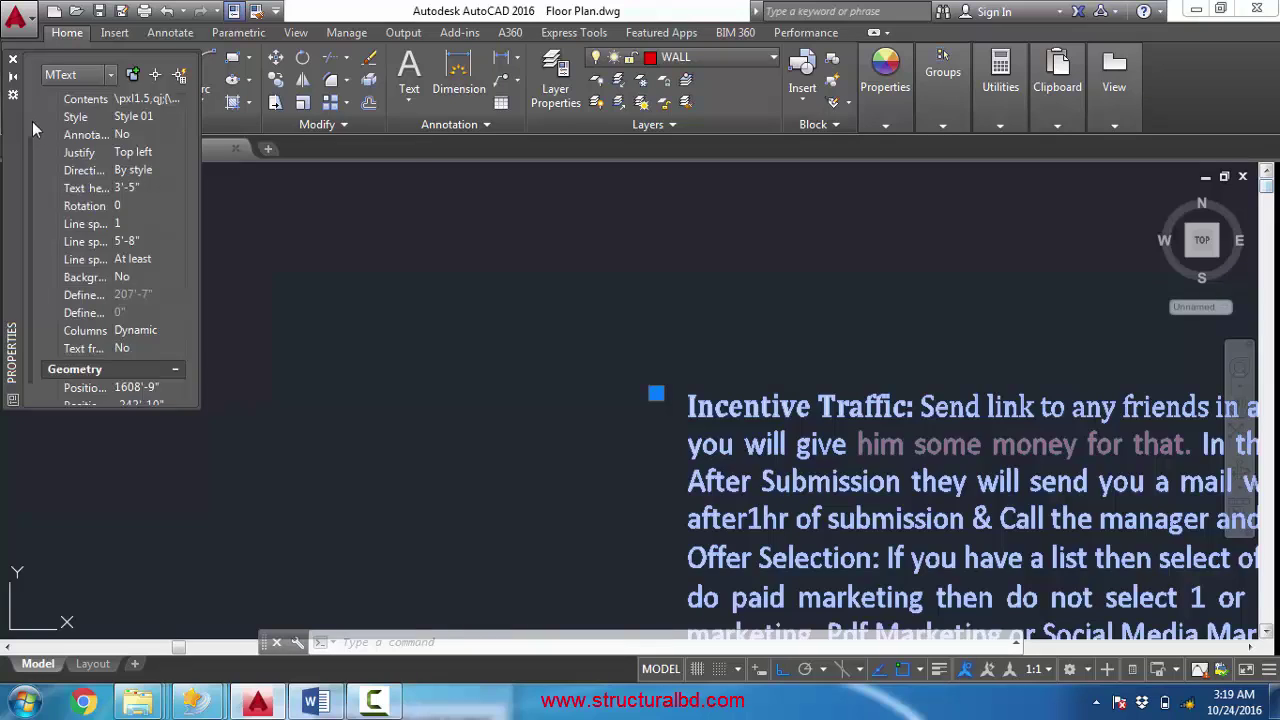
drag(32, 122, 32, 115)
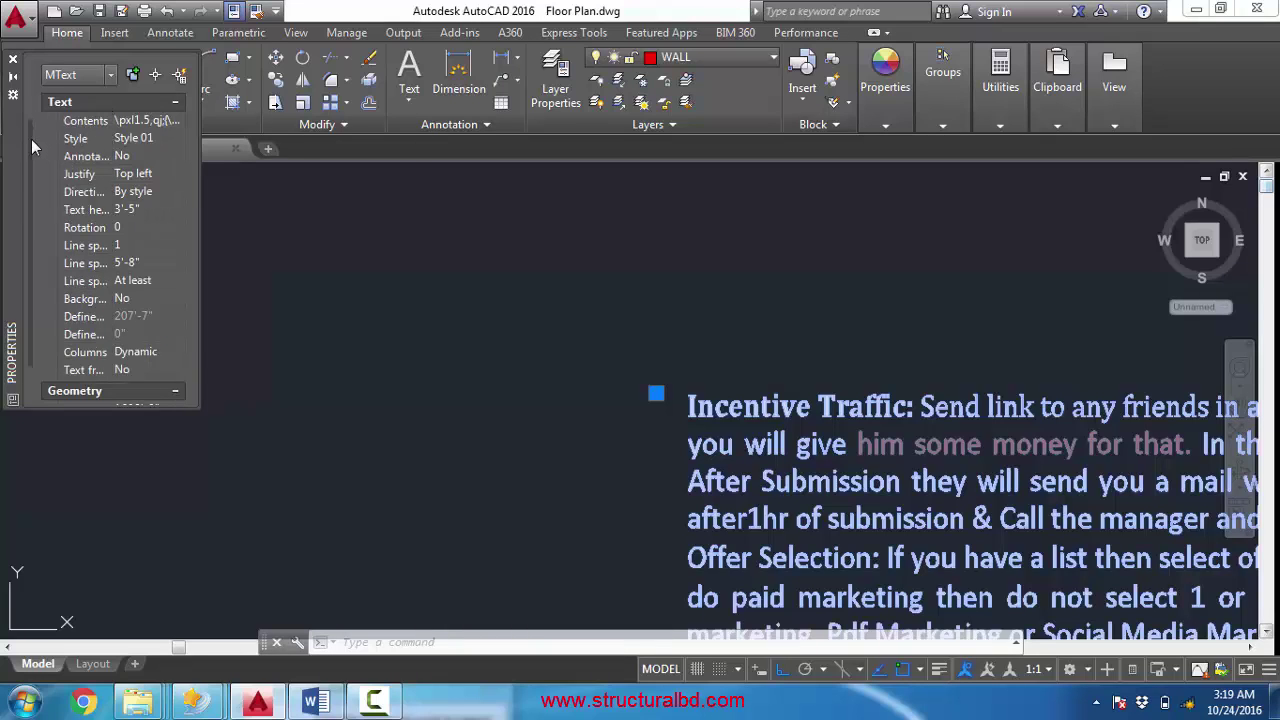
scroll(35, 173, down, 2)
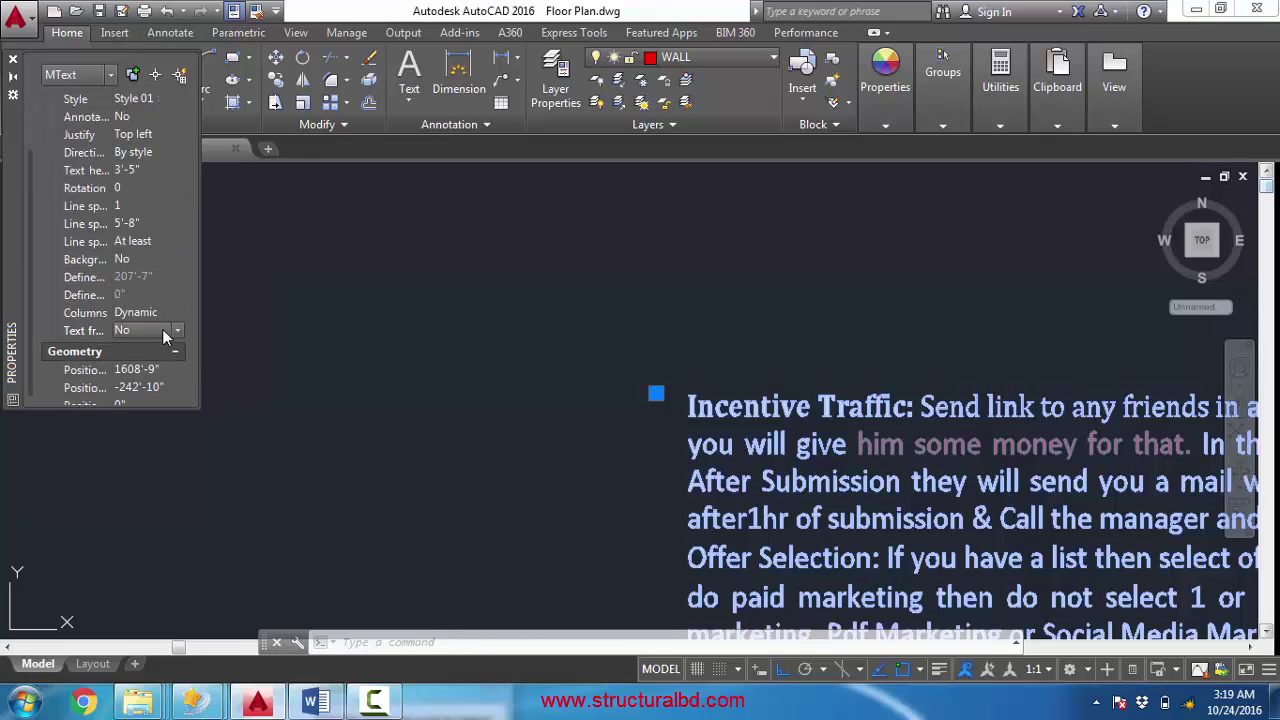
click(166, 347)
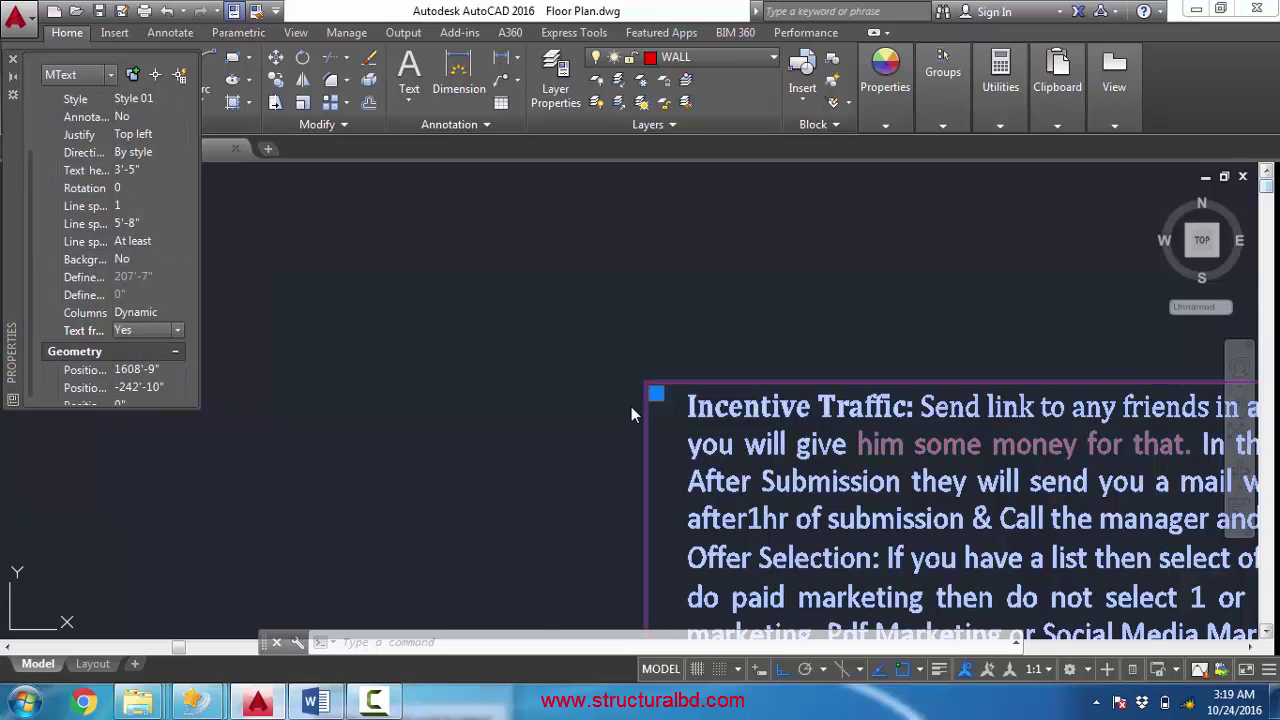
scroll(414, 320, down, 2)
middle_drag(620, 328, 490, 300)
scroll(437, 306, down, 1)
middle_drag(629, 374, 626, 371)
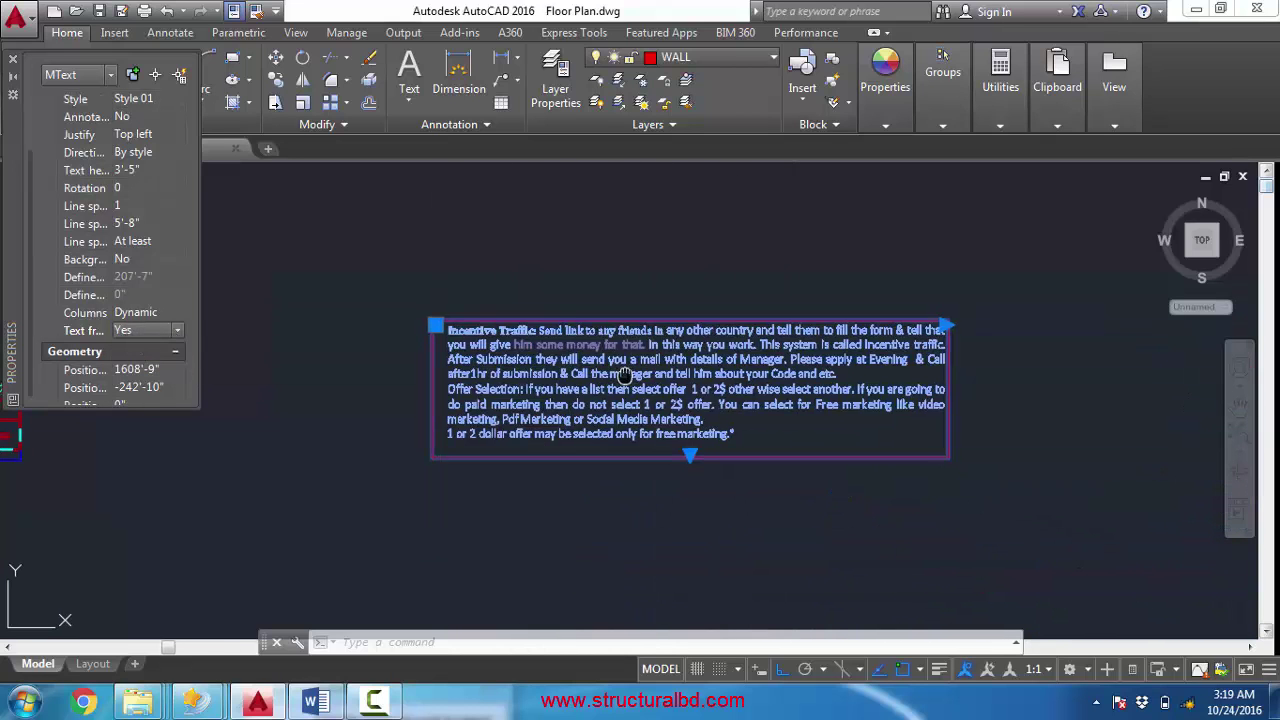
- Narrow the framed multiline text's box to a width of about 165'-8" by stretching its width grip inward
scroll(624, 312, up, 1)
scroll(612, 296, down, 1)
key(Escape)
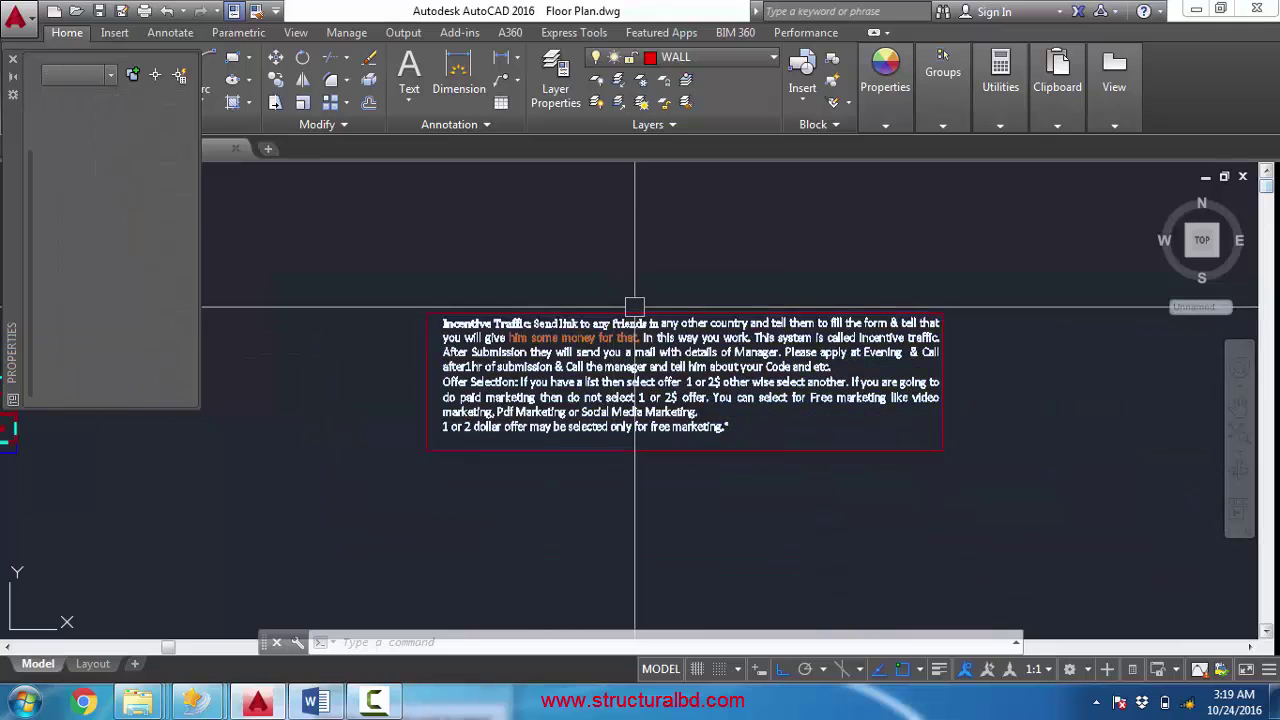
click(631, 340)
middle_drag(632, 352, 605, 314)
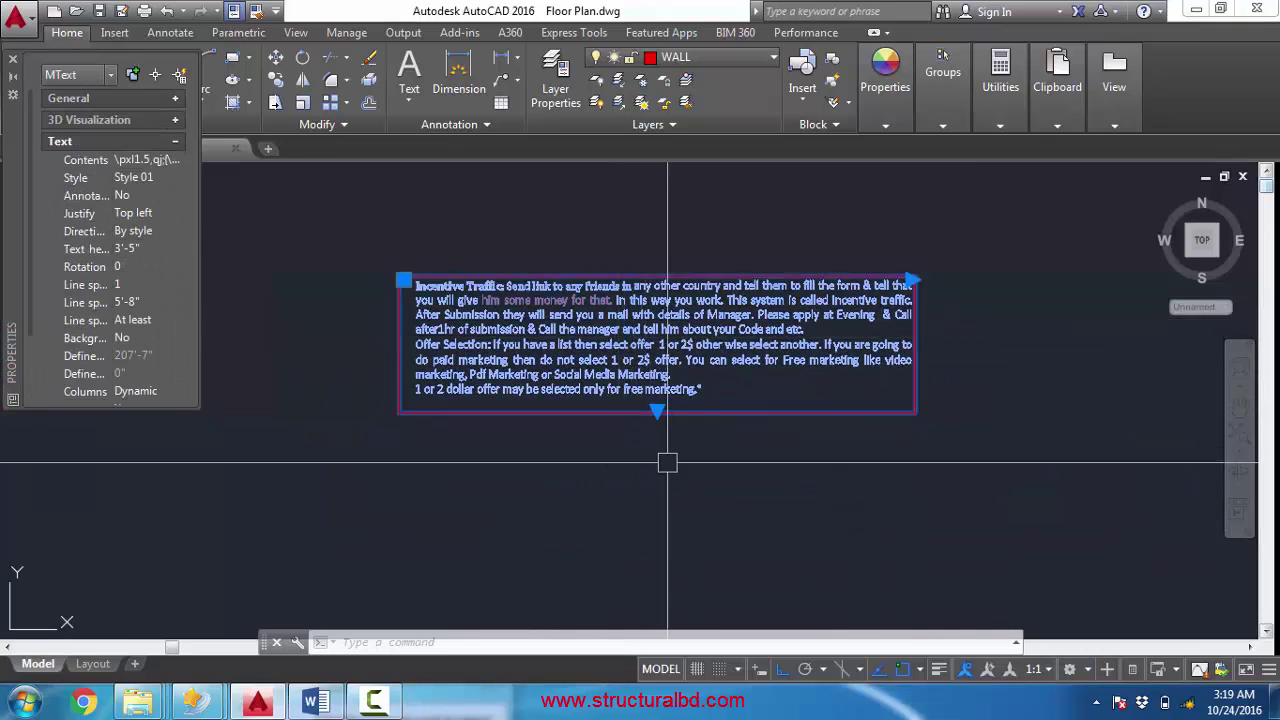
click(912, 281)
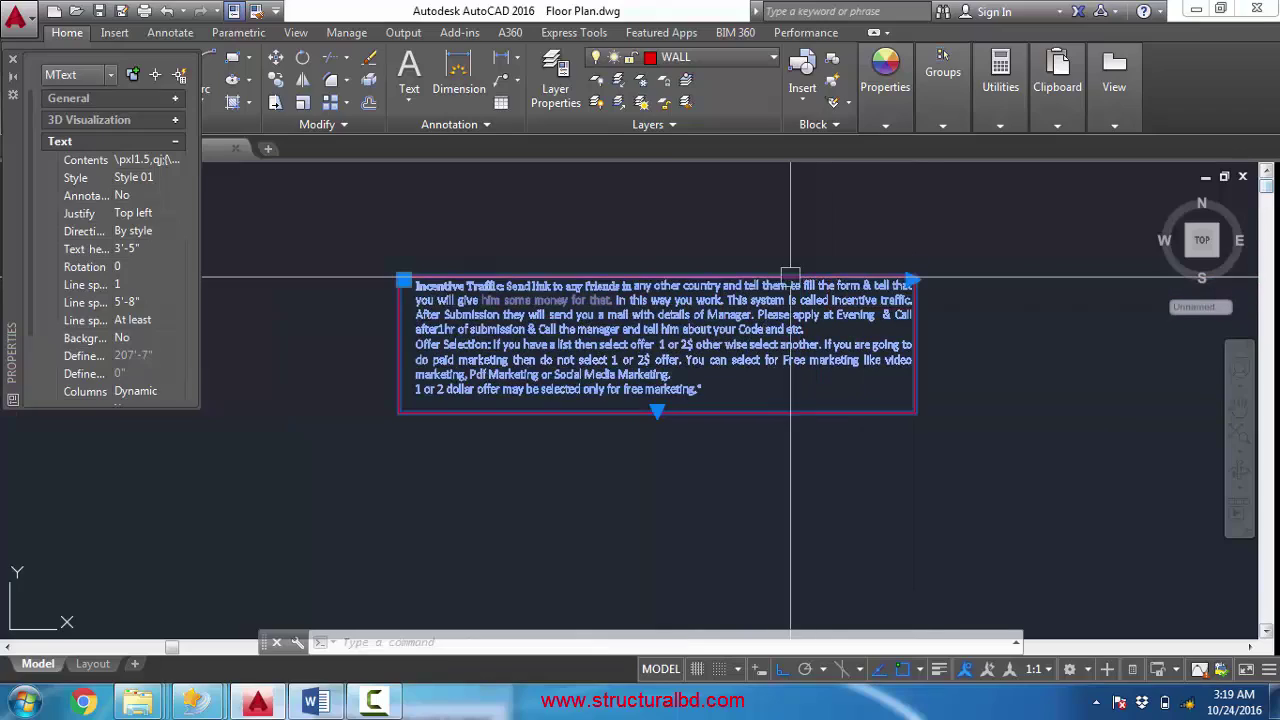
scroll(843, 254, up, 2)
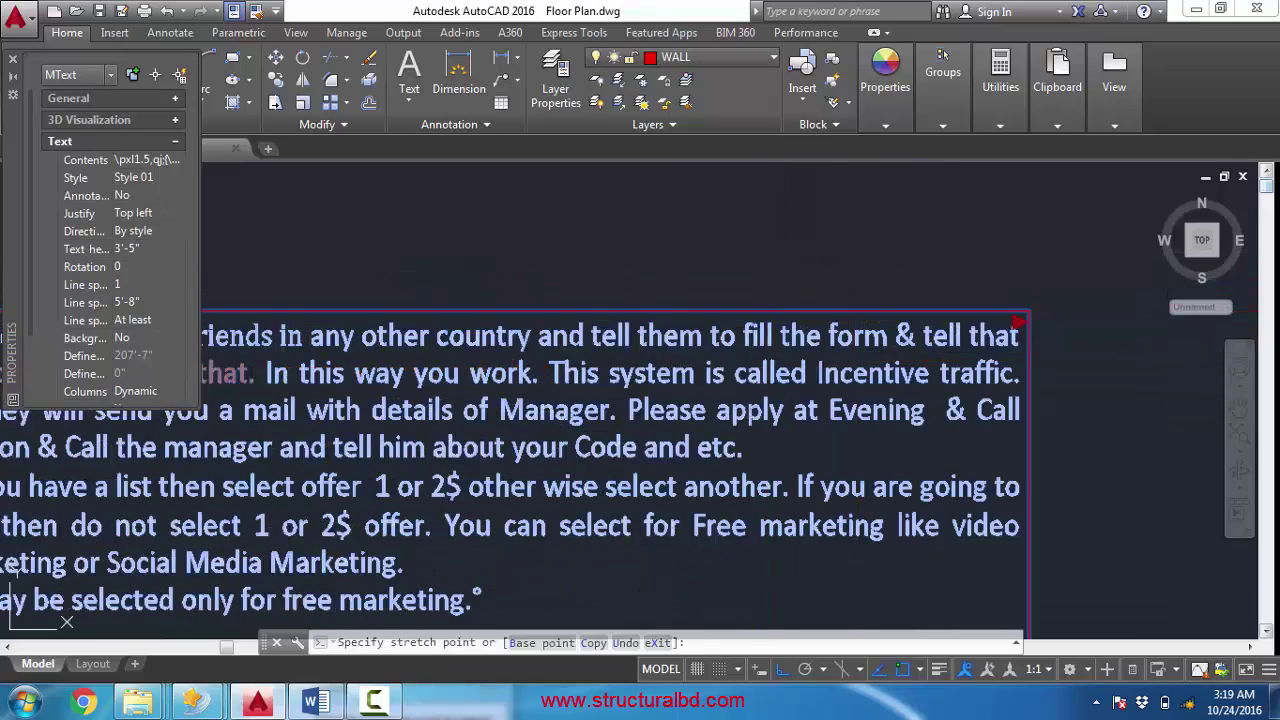
click(766, 254)
scroll(754, 256, down, 3)
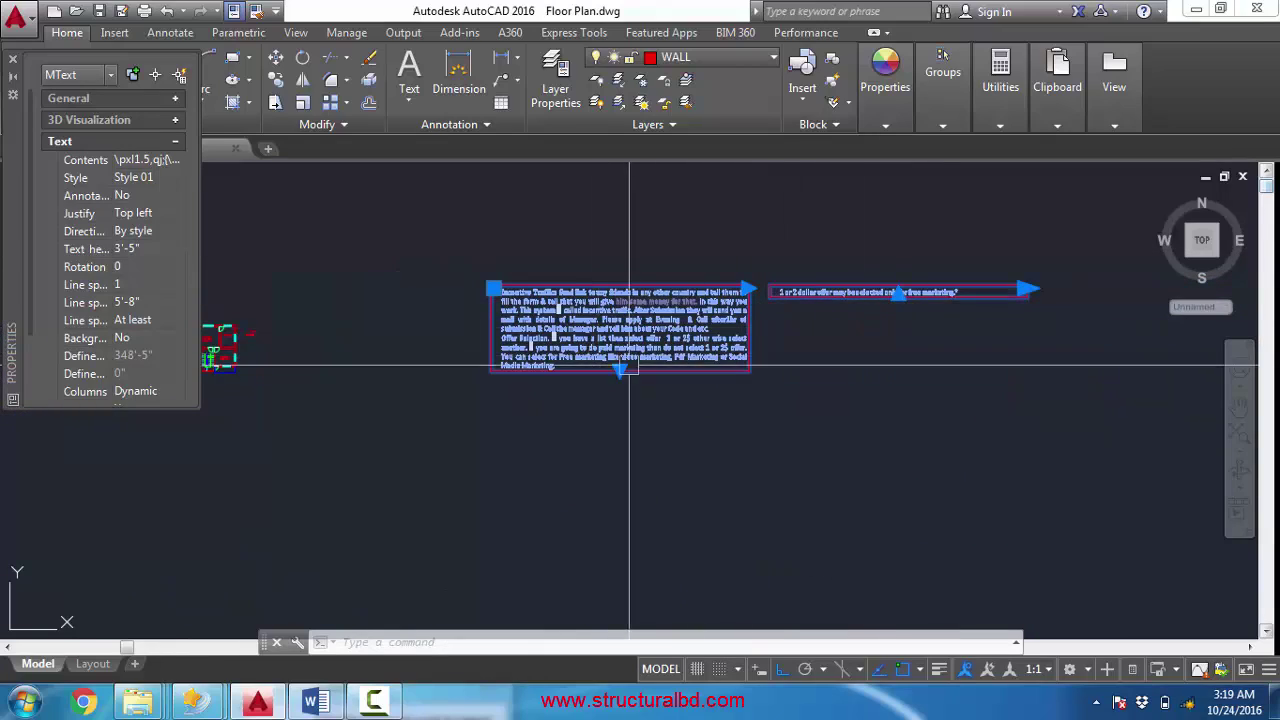
- Stretch the multiline text's first column downward until the overflow line returns from the second column
click(620, 368)
click(623, 428)
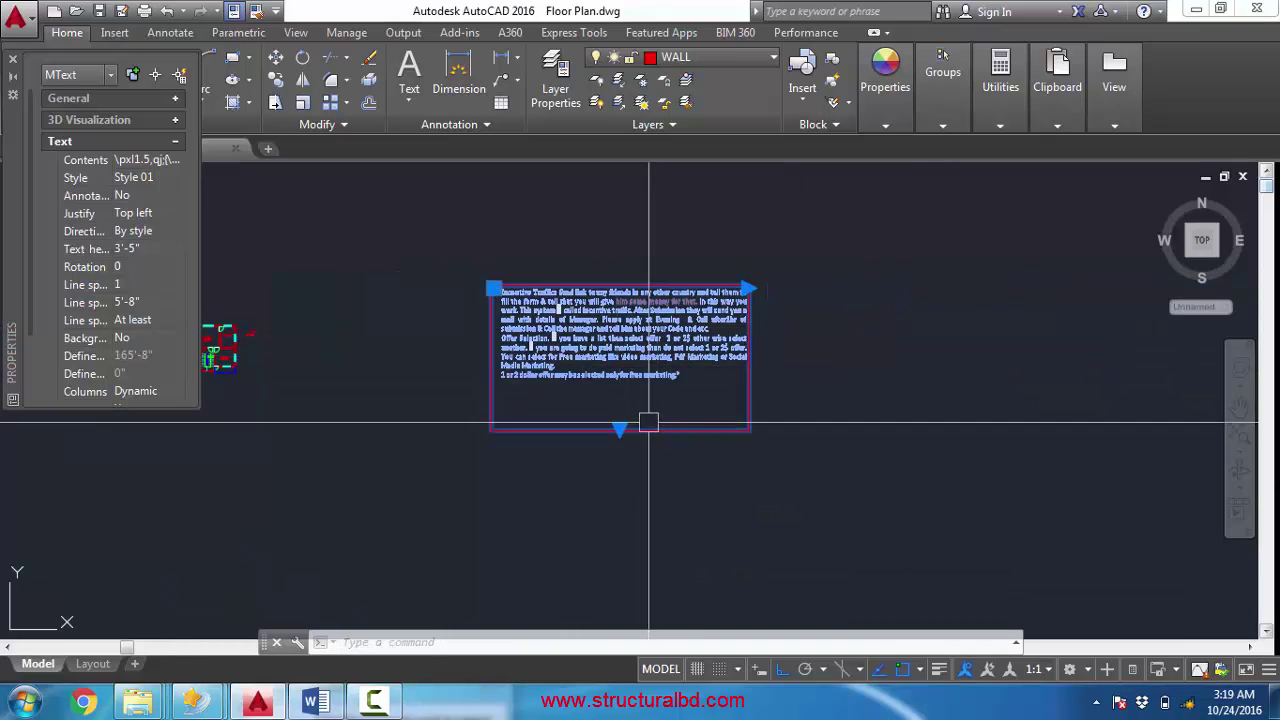
scroll(630, 390, up, 2)
middle_drag(562, 372, 577, 380)
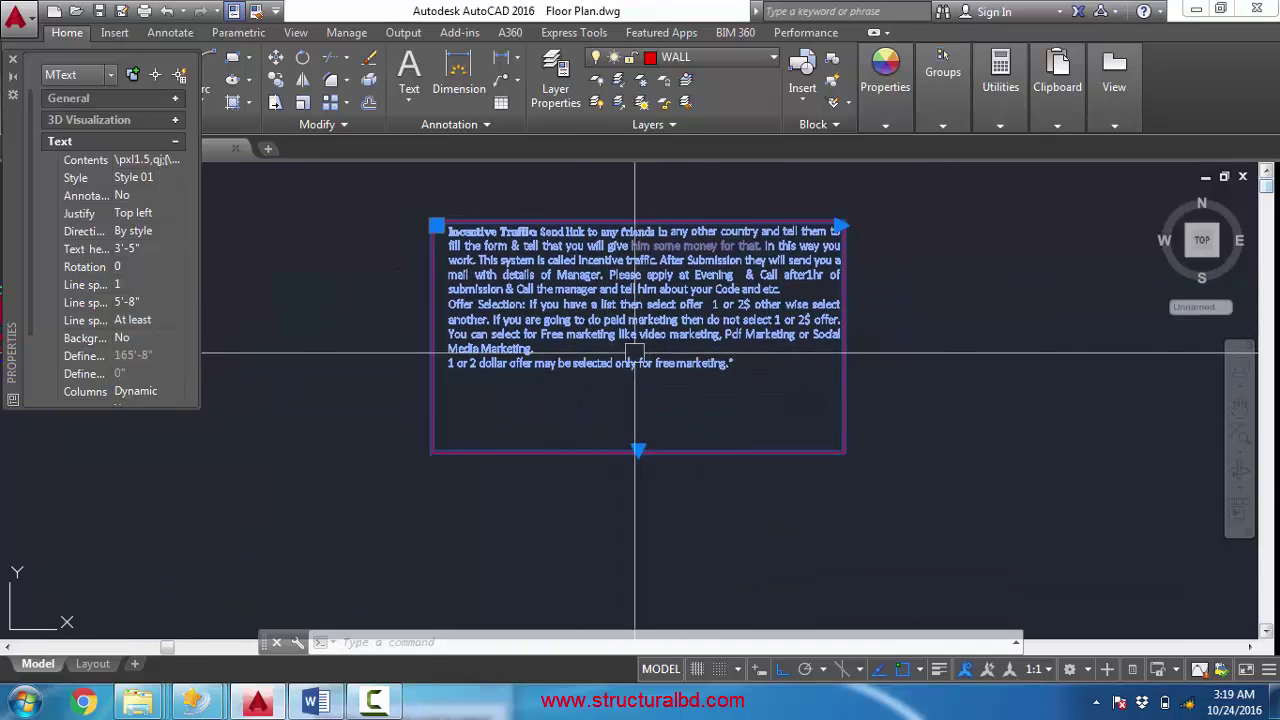
- Shorten the multiline text's frame by about 13 feet, keeping all the text in one column, and deselect it
click(638, 450)
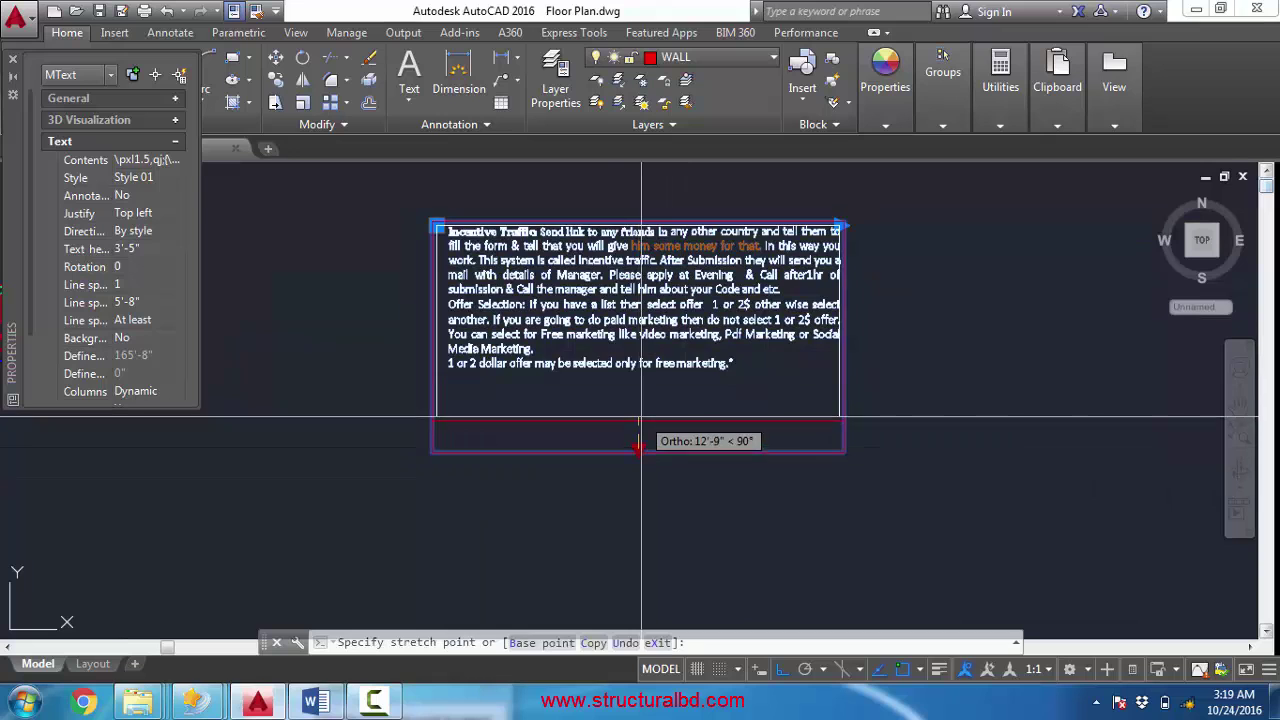
click(637, 420)
scroll(626, 322, down, 2)
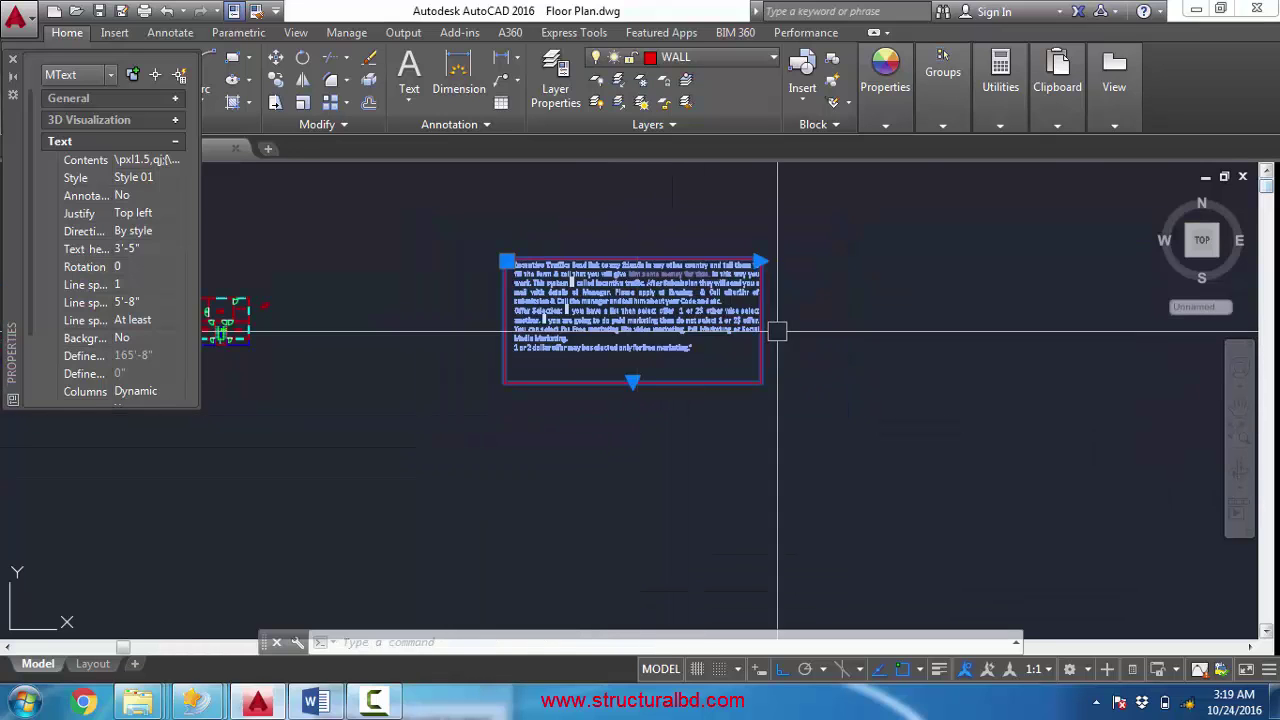
scroll(587, 284, up, 2)
key(Escape)
scroll(633, 254, down, 2)
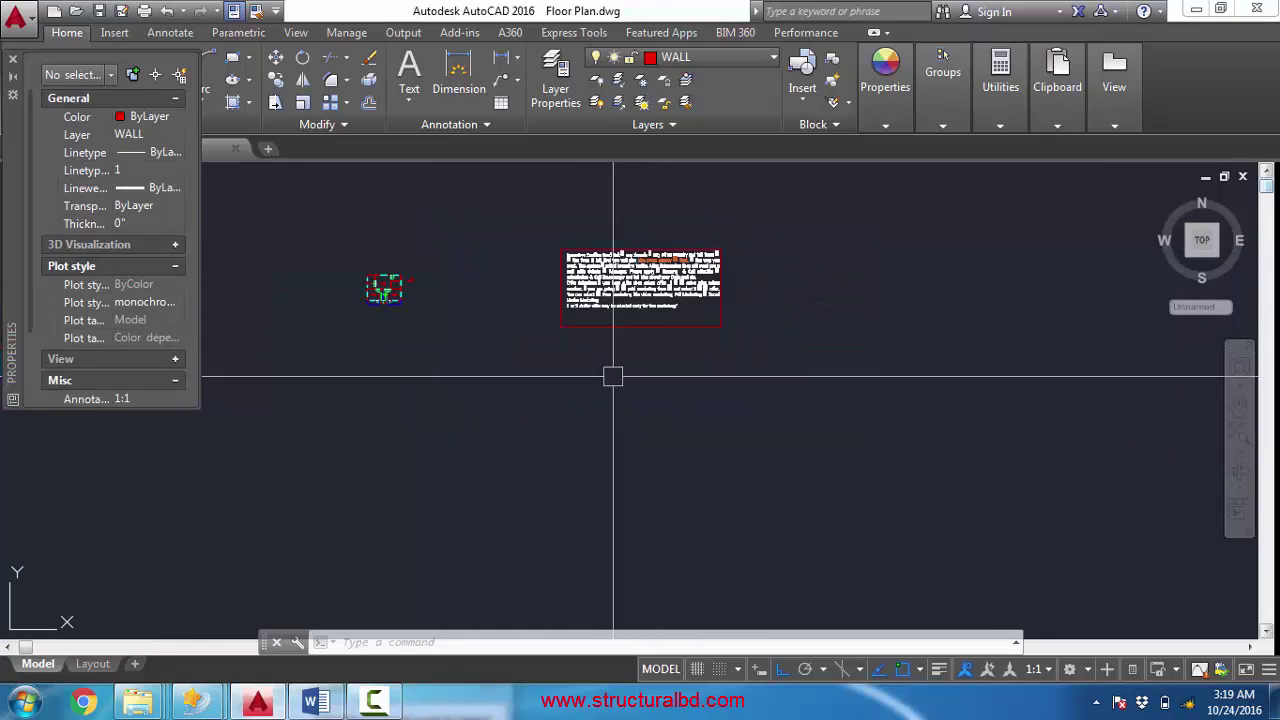
- Append "GFGFG" after the degree symbol at the end of the paragraph and finish editing the multiline text
scroll(585, 344, up, 3)
scroll(668, 310, down, 1)
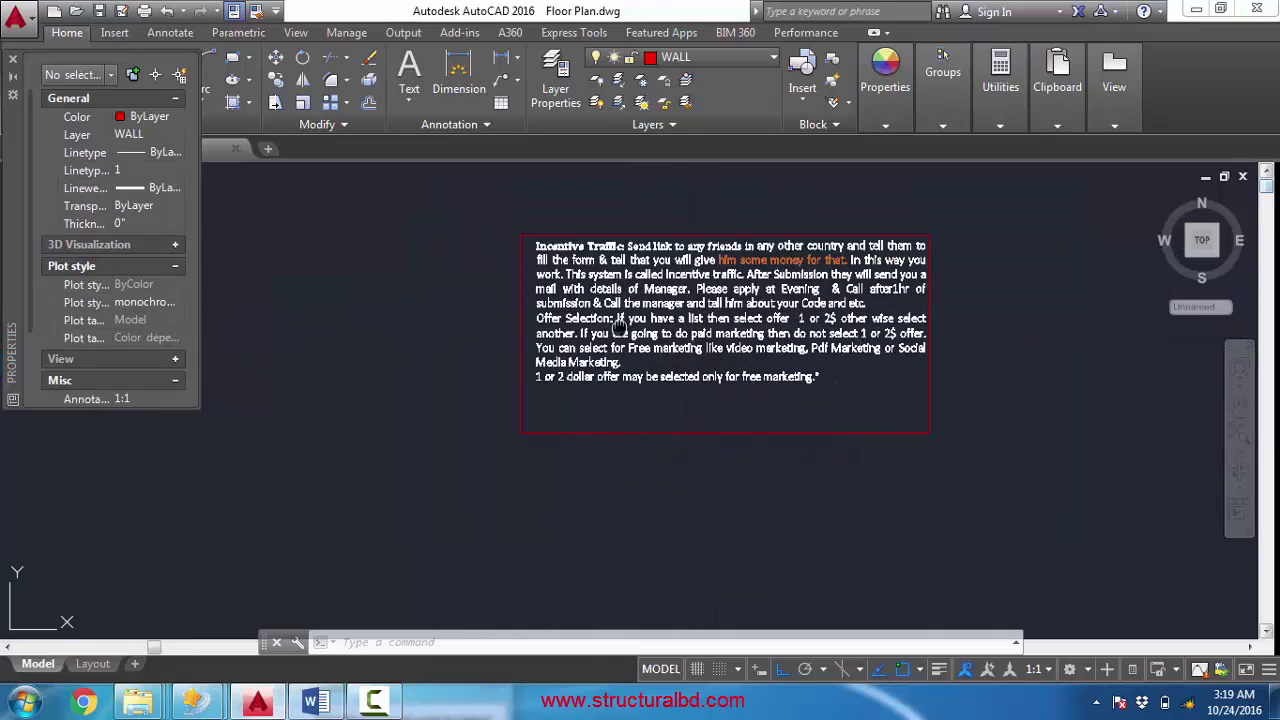
scroll(668, 310, down, 1)
double_click(683, 318)
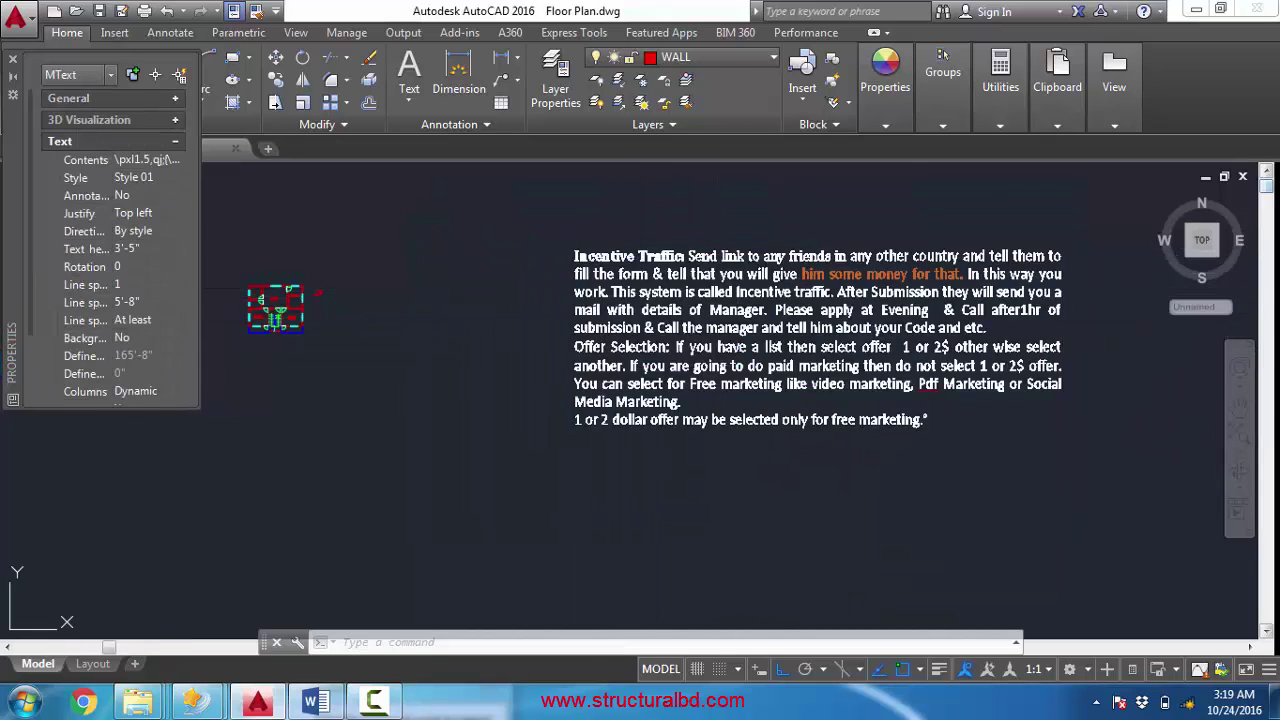
drag(951, 424, 484, 236)
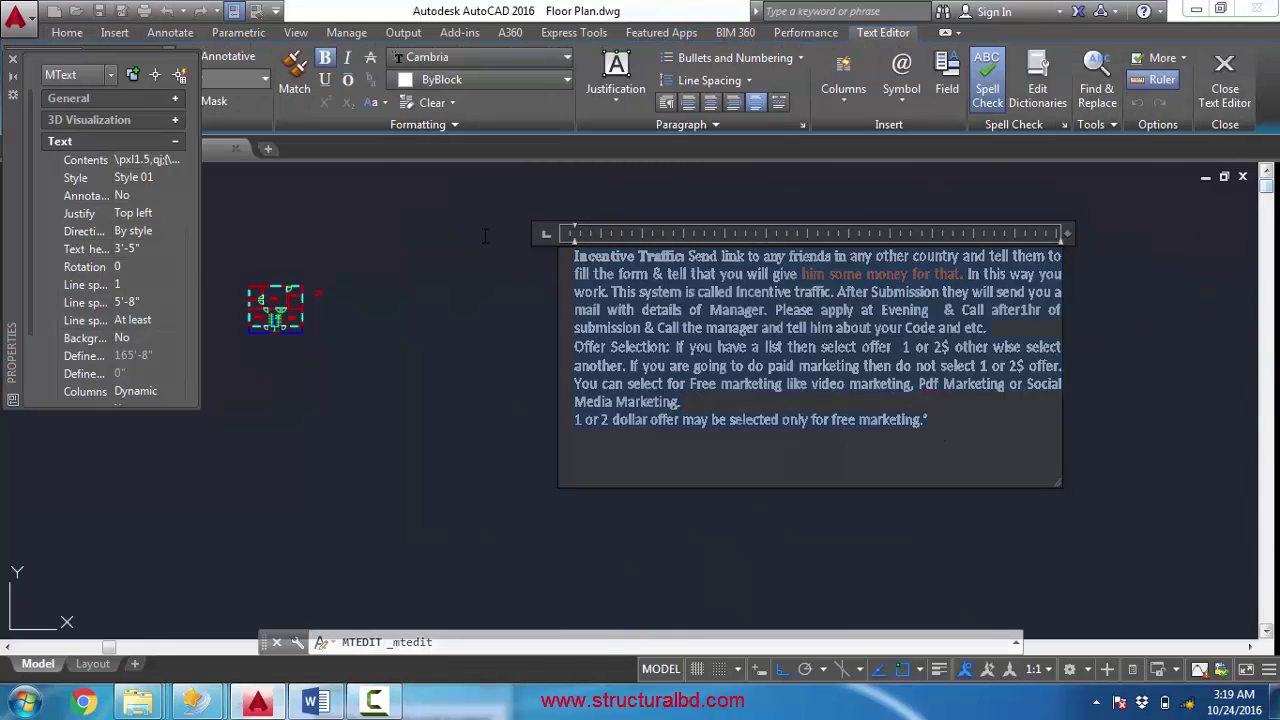
click(956, 428)
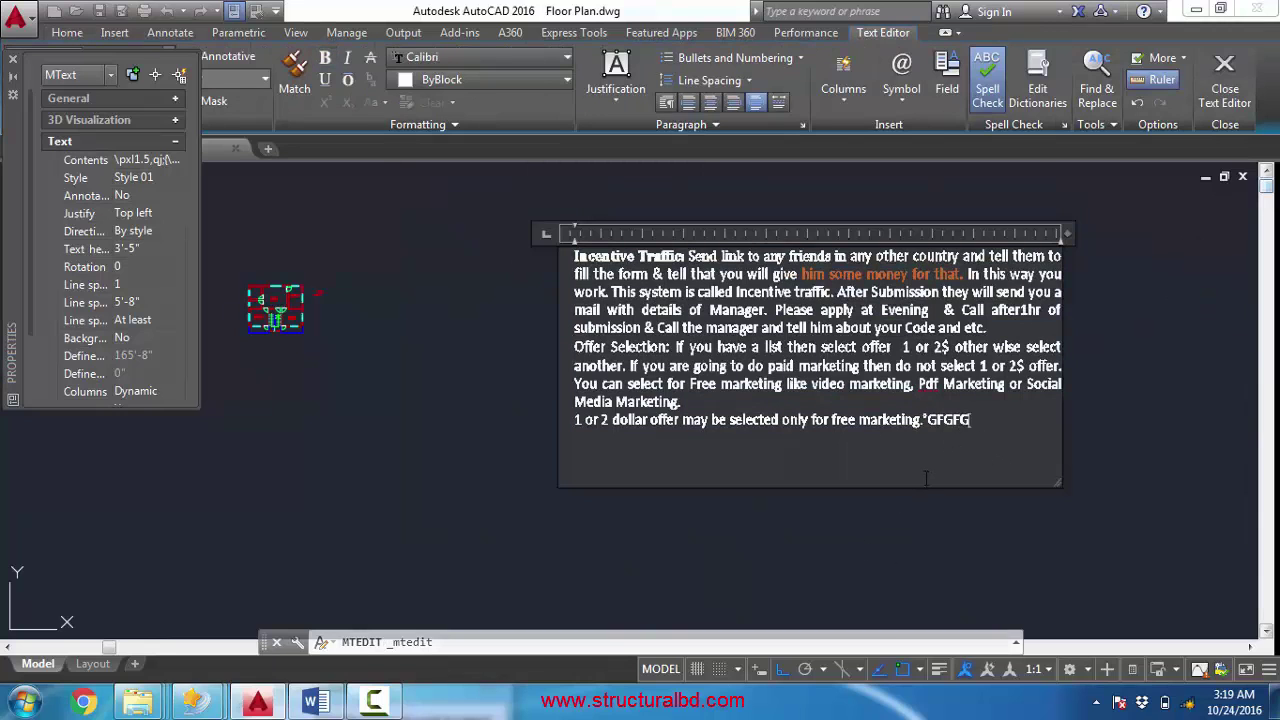
click(922, 520)
- Select the framed multiline text to check how its lines and frame behave as an object, and deselect it
scroll(629, 305, up, 2)
scroll(629, 305, down, 3)
click(654, 363)
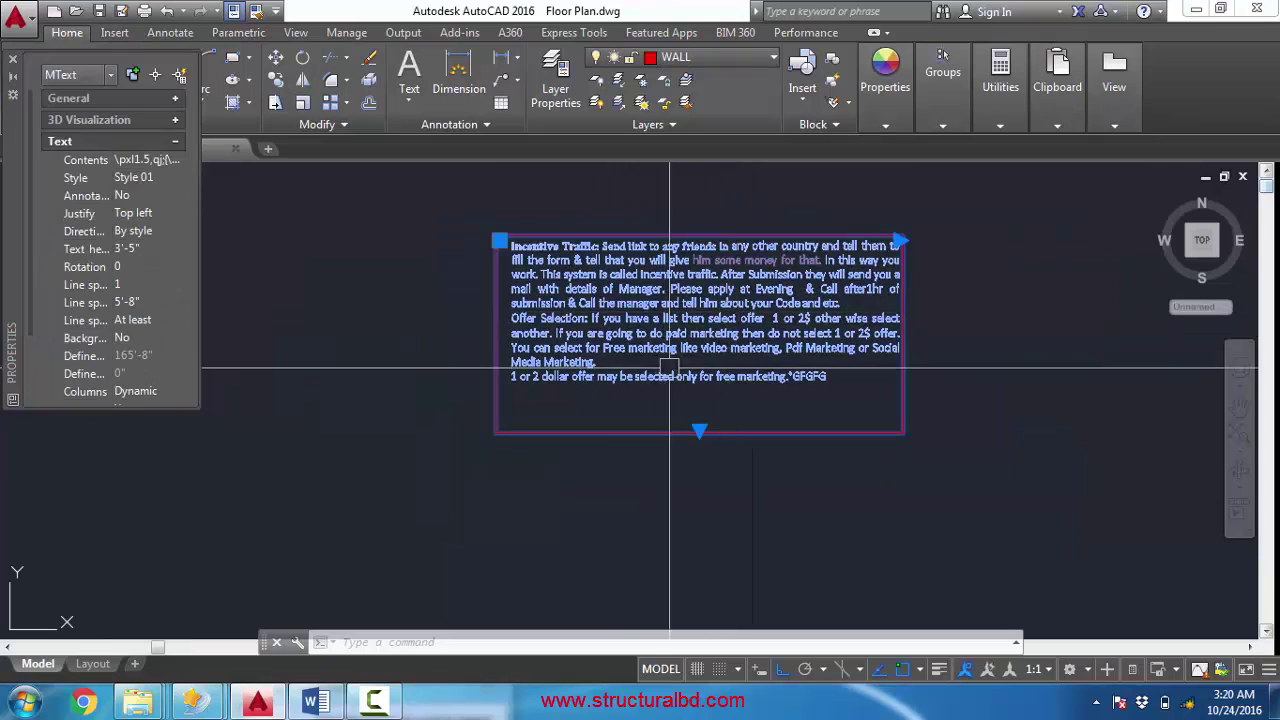
key(Escape)
middle_drag(712, 317, 659, 321)
mouse_move(659, 321)
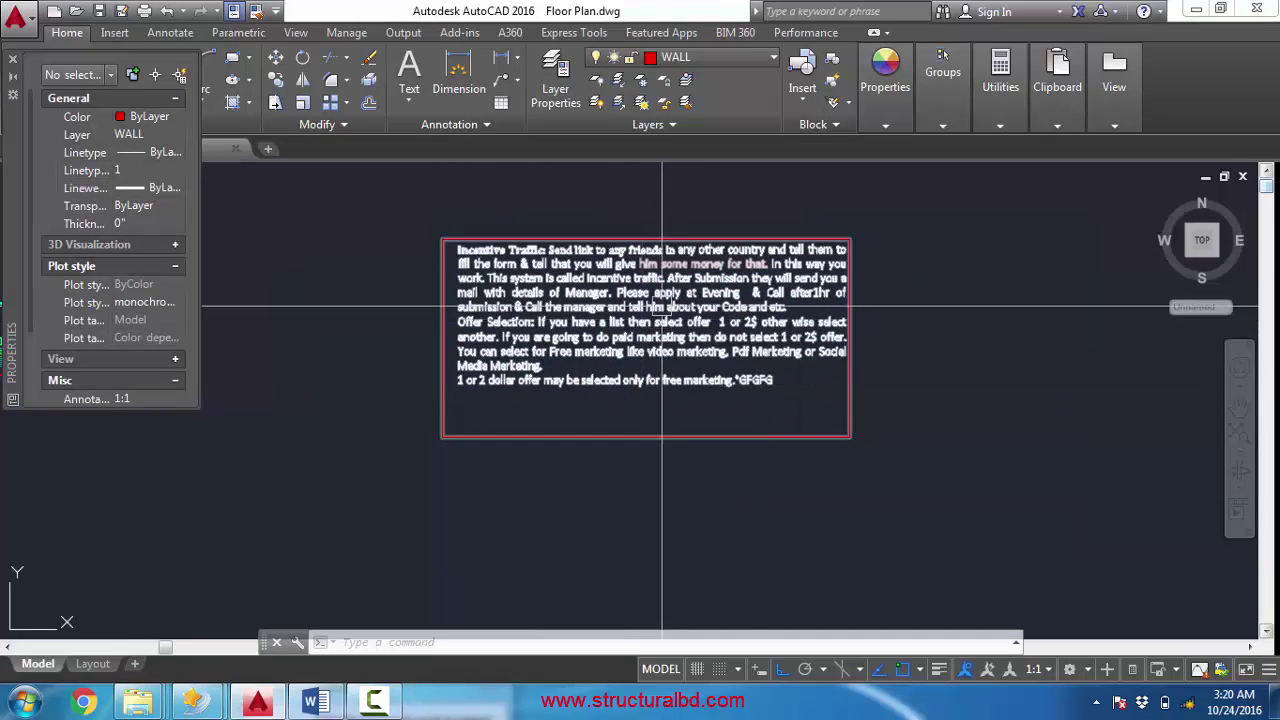
scroll(630, 300, down, 2)
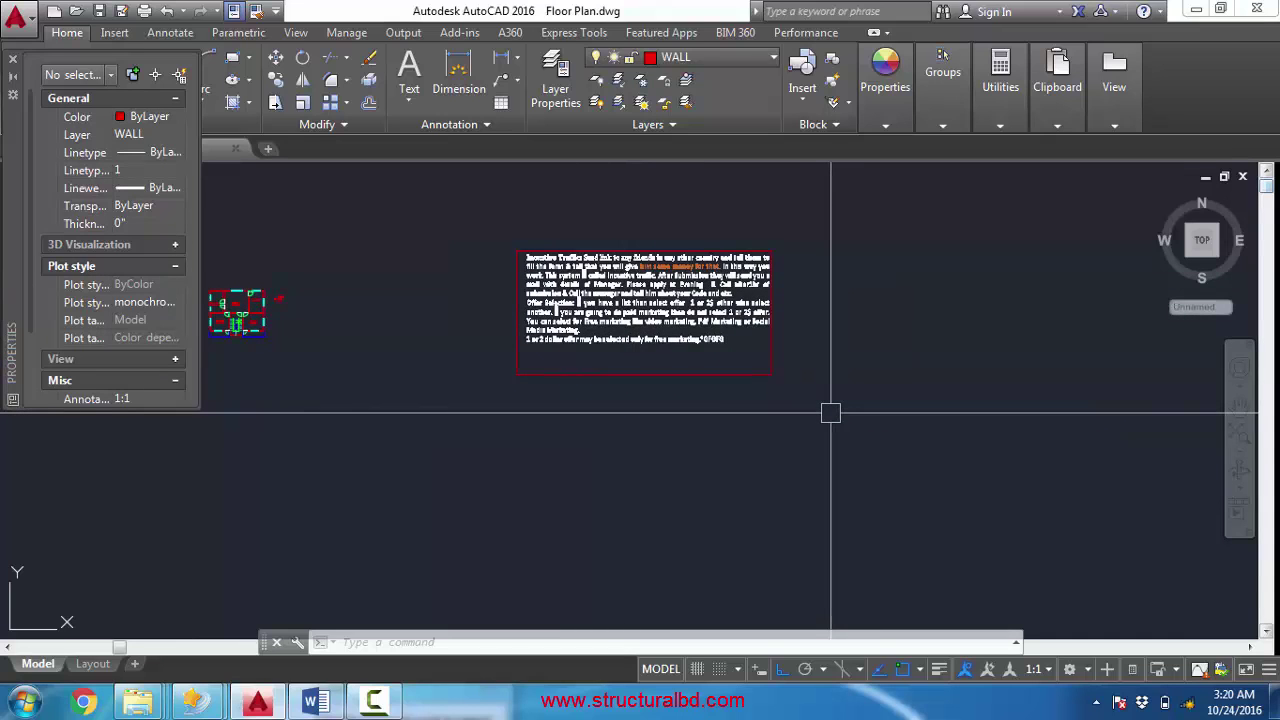
- Explode the framed multiline text paragraph
text(x)
key(Return)
click(645, 310)
key(Return)
- Select several lines of the exploded paragraph one at a time to examine what kind of object each is
click(620, 302)
scroll(550, 256, up, 3)
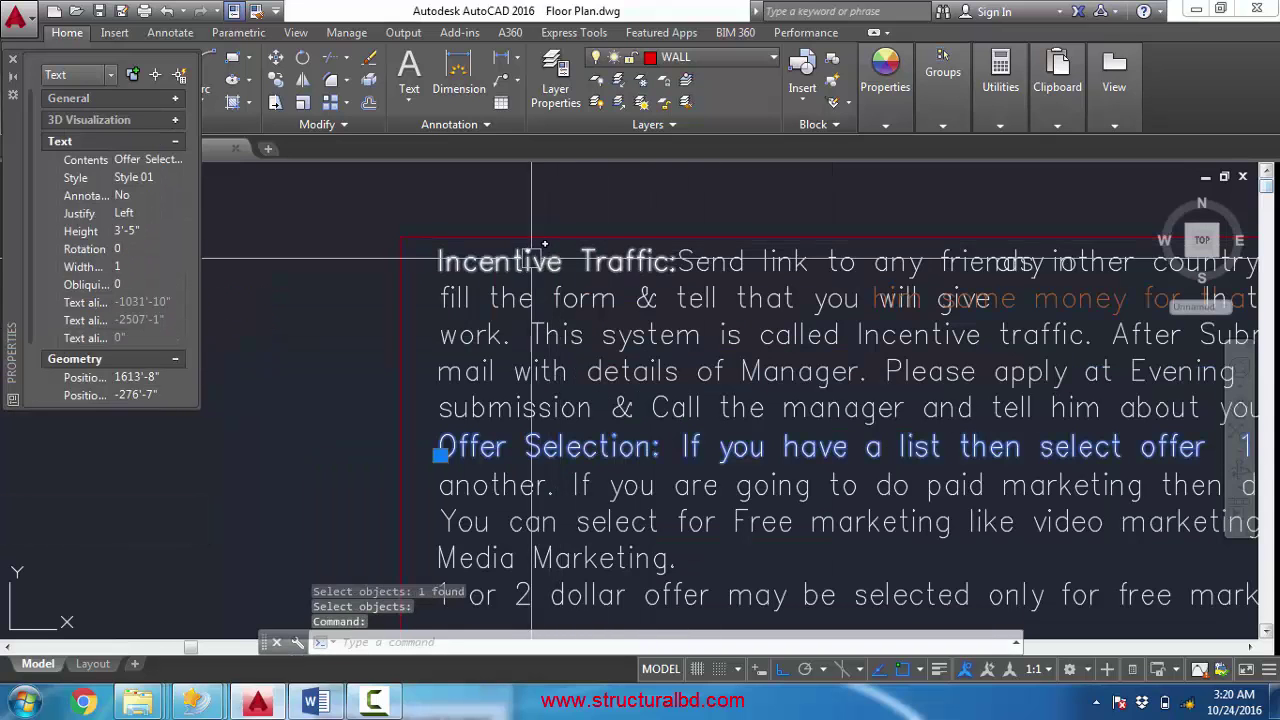
key(Escape)
scroll(530, 255, down, 2)
scroll(509, 248, up, 2)
click(505, 245)
click(496, 266)
key(Escape)
click(686, 284)
key(Escape)
click(591, 306)
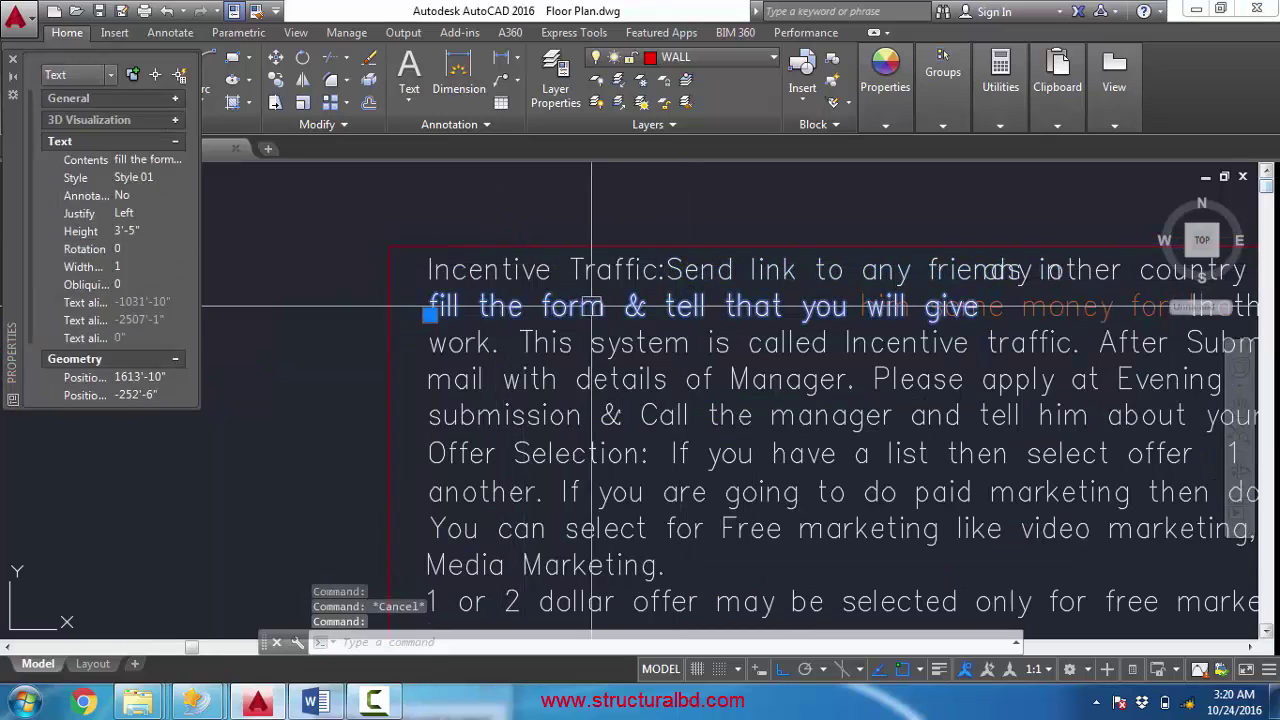
key(Escape)
scroll(508, 248, down, 2)
- Open the exploded paragraph's fourth and last lines for editing without changing them, and inspect its frame's object type
double_click(612, 299)
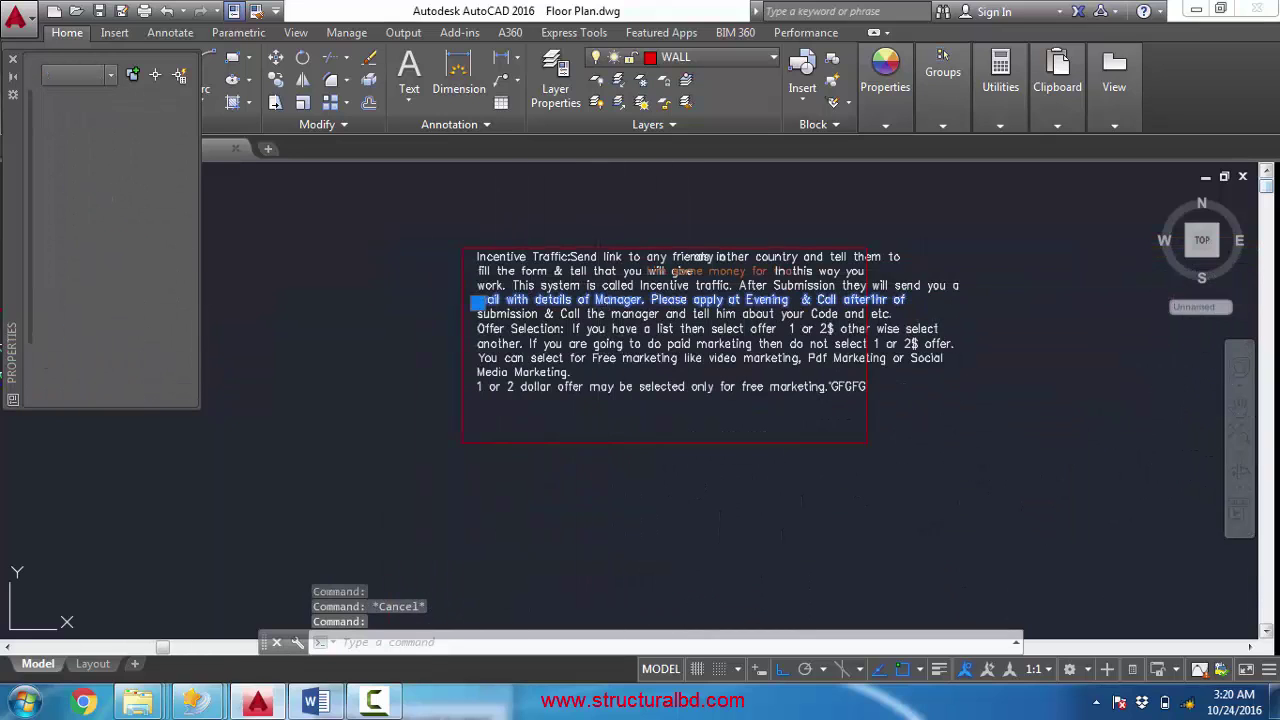
click(674, 425)
double_click(677, 391)
click(718, 421)
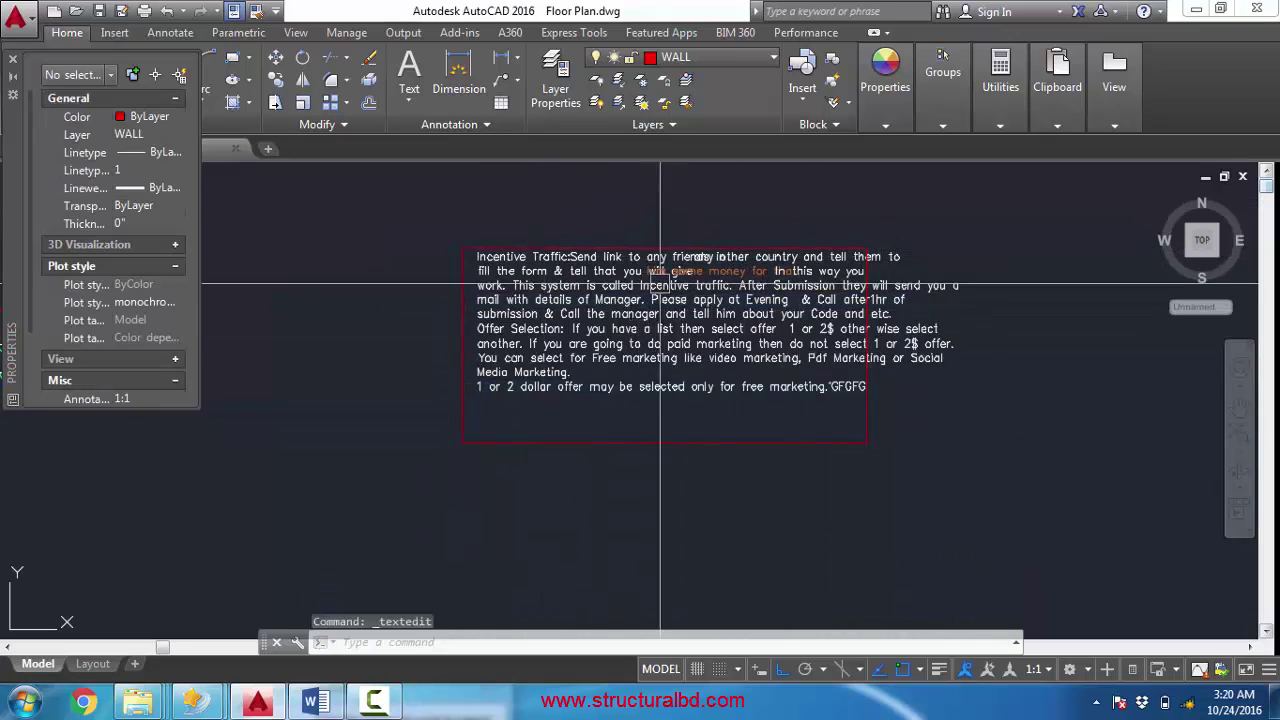
click(600, 442)
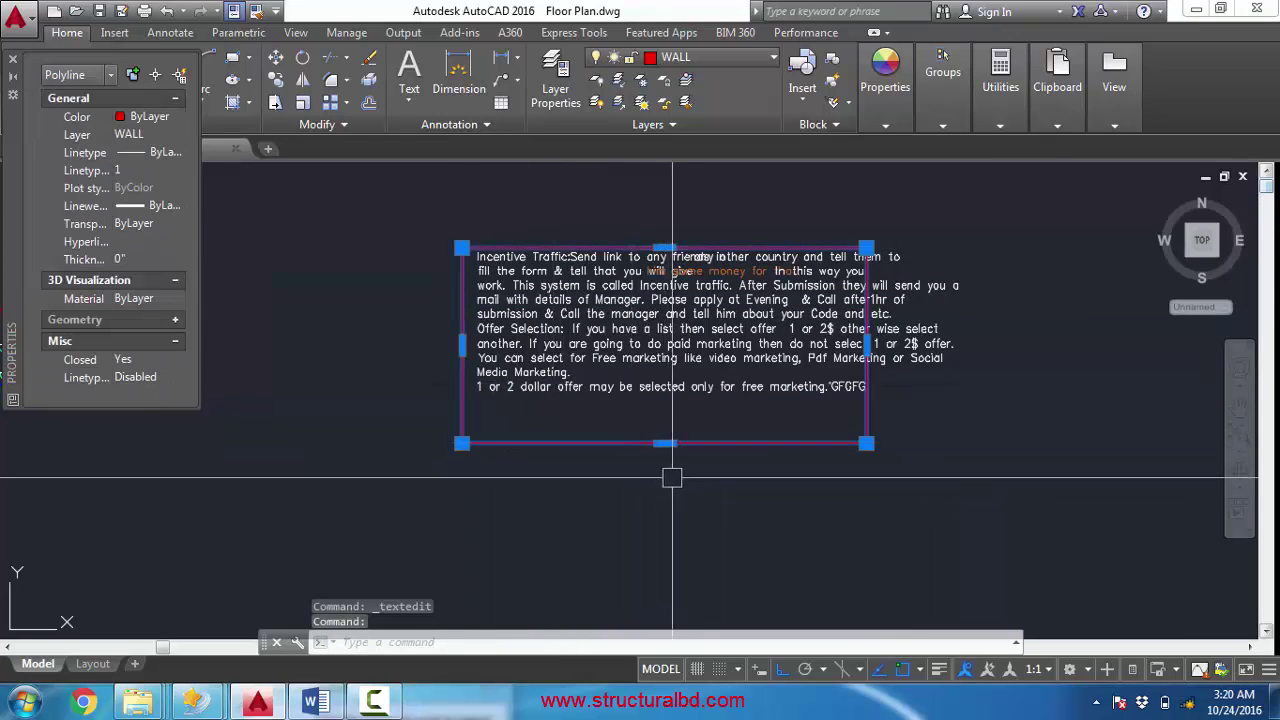
key(Escape)
scroll(701, 350, down, 4)
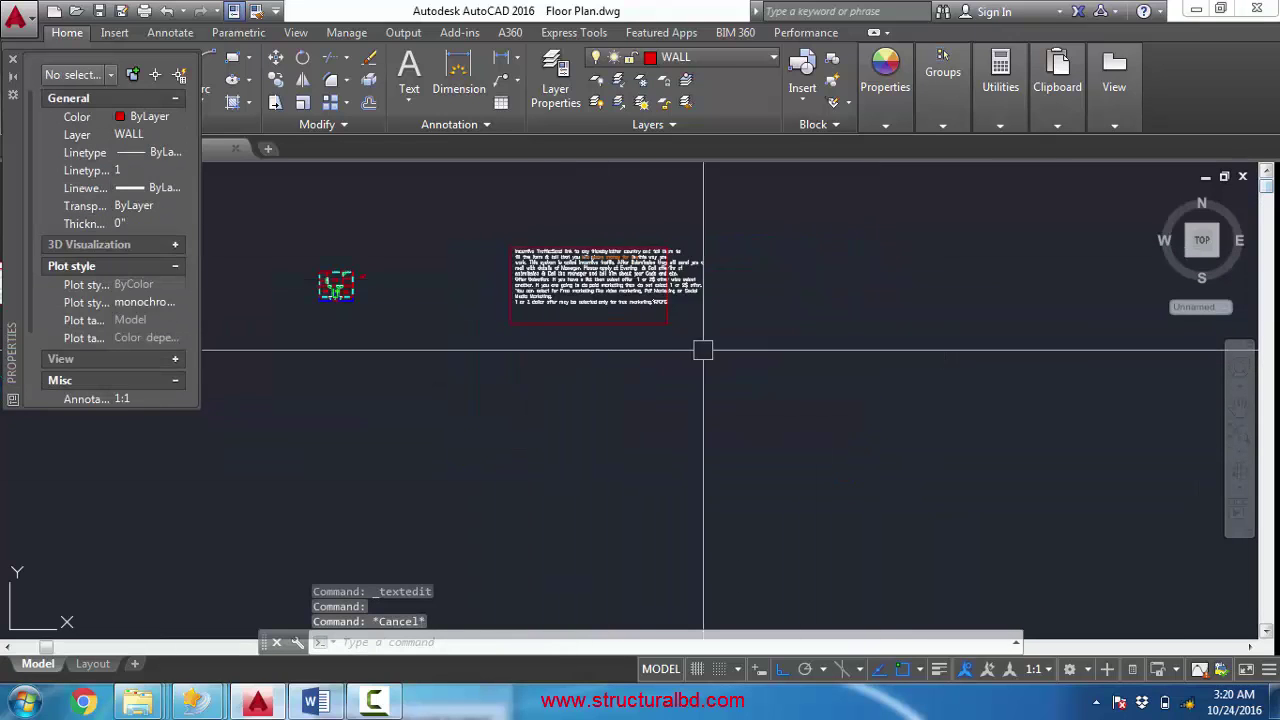
scroll(931, 307, up, 5)
scroll(931, 307, down, 5)
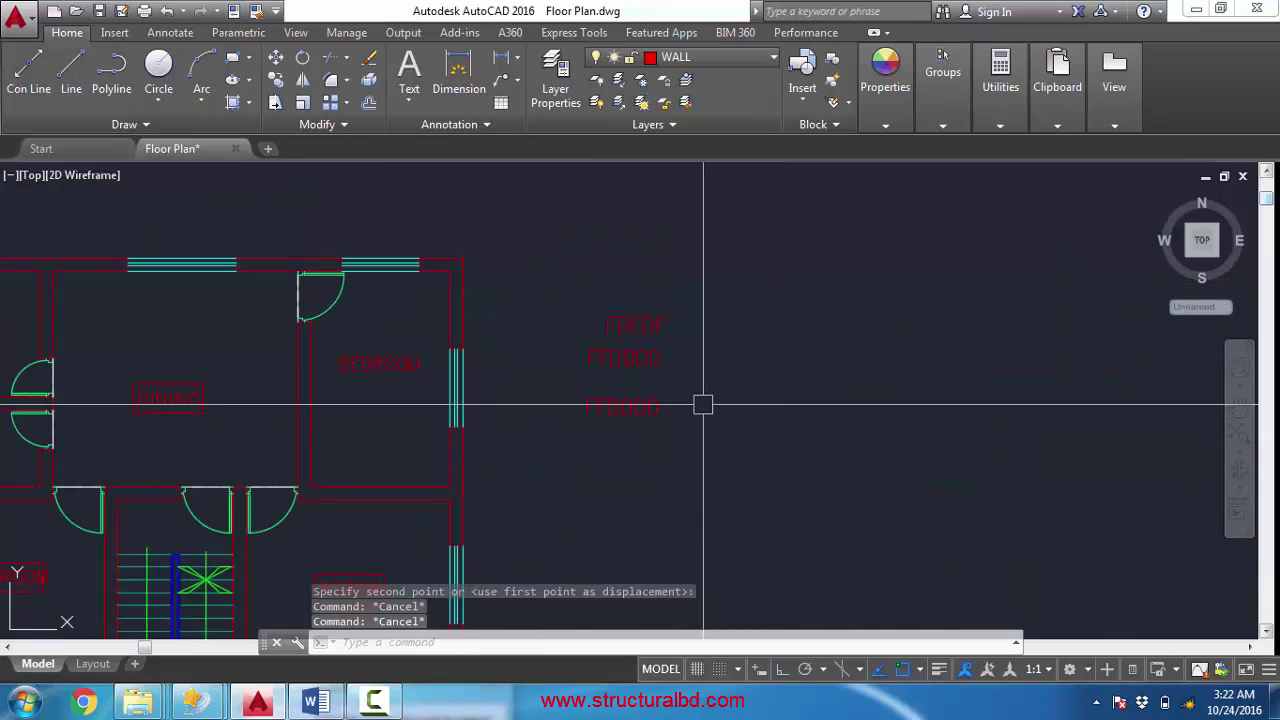
- Move the middle FFDDDD text beside the floor plan a short distance to the right
scroll(600, 340, up, 3)
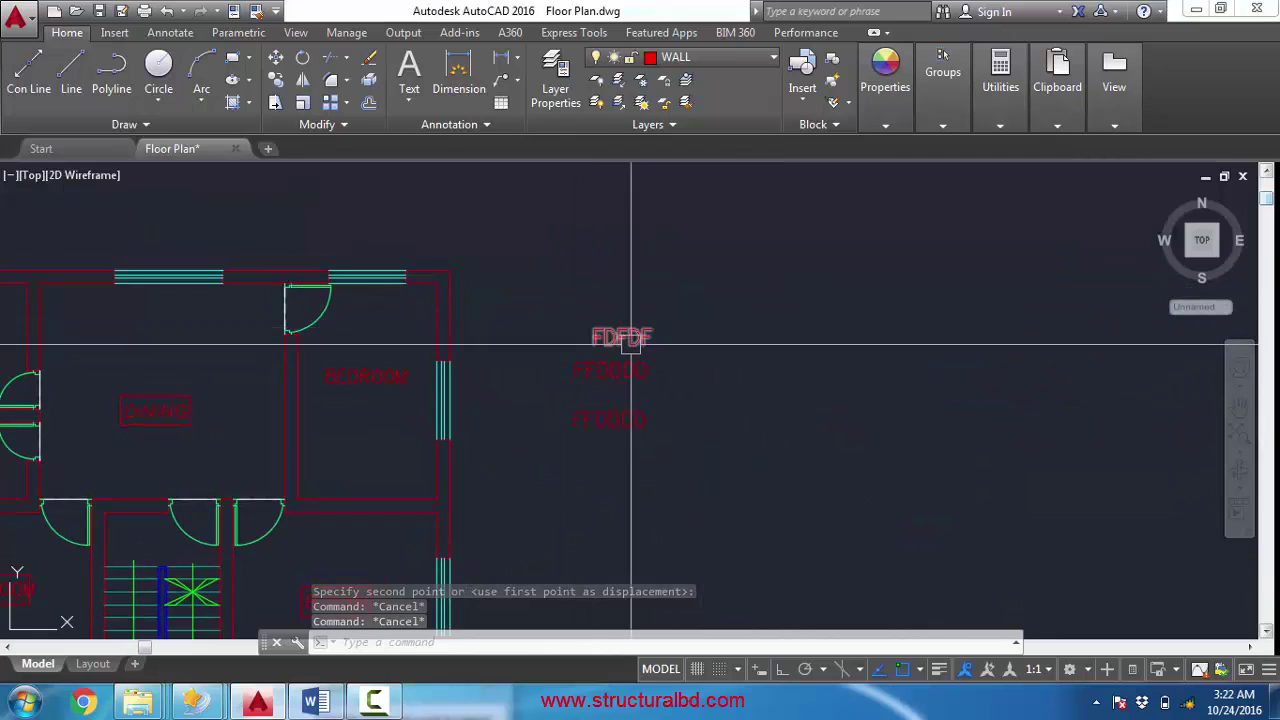
scroll(614, 374, down, 5)
scroll(577, 357, up, 5)
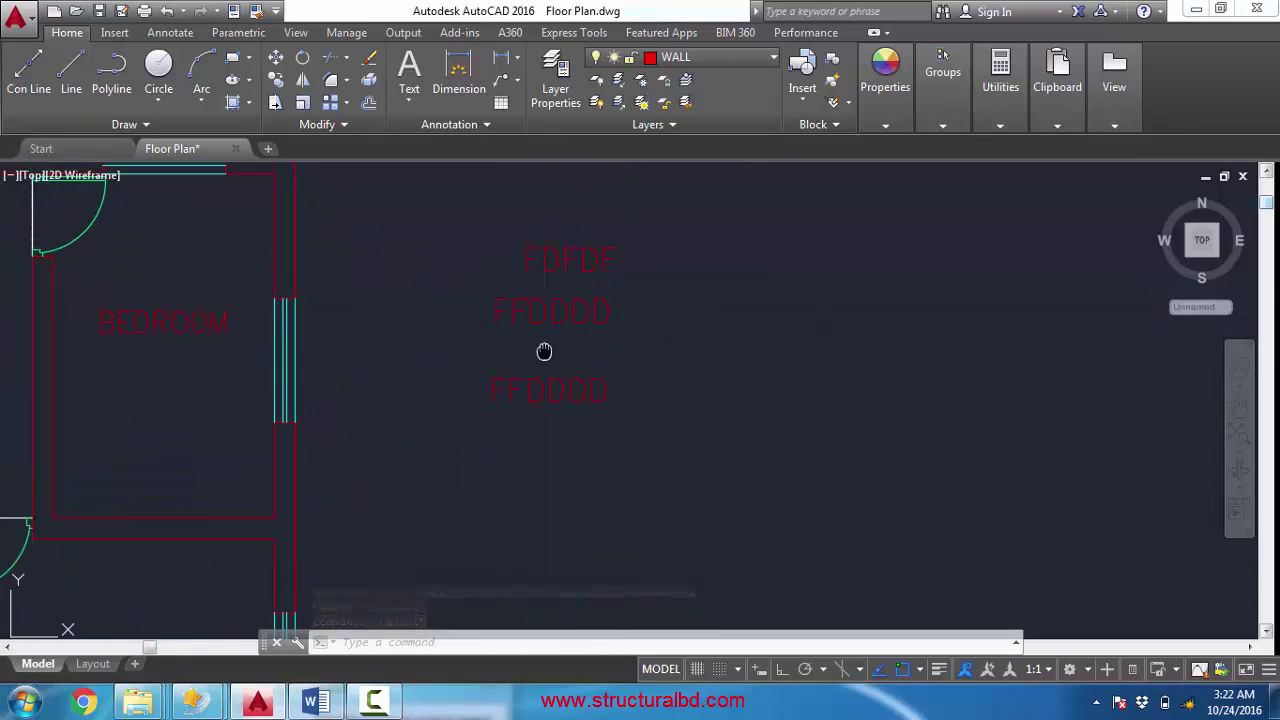
scroll(563, 343, down, 2)
click(559, 341)
text(m)
key(Return)
click(735, 374)
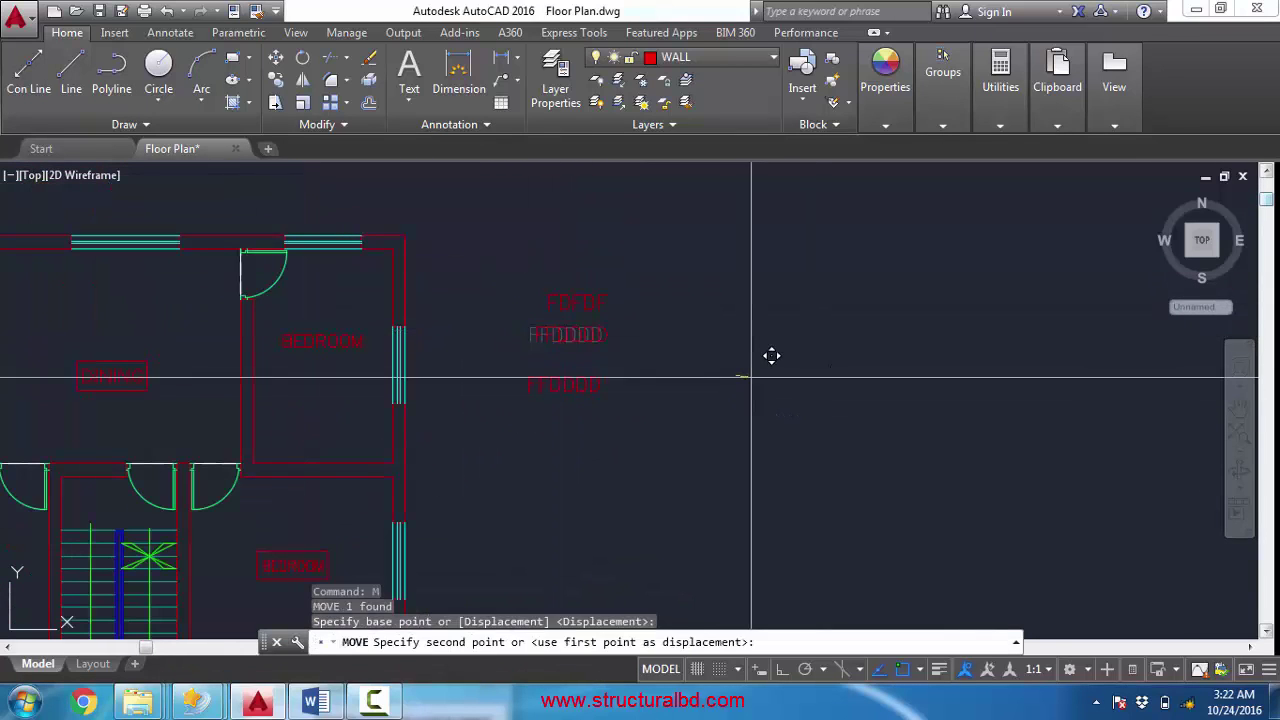
click(751, 377)
- Open the object properties and copy the Position X value of the FDFDF text
text(PRO)
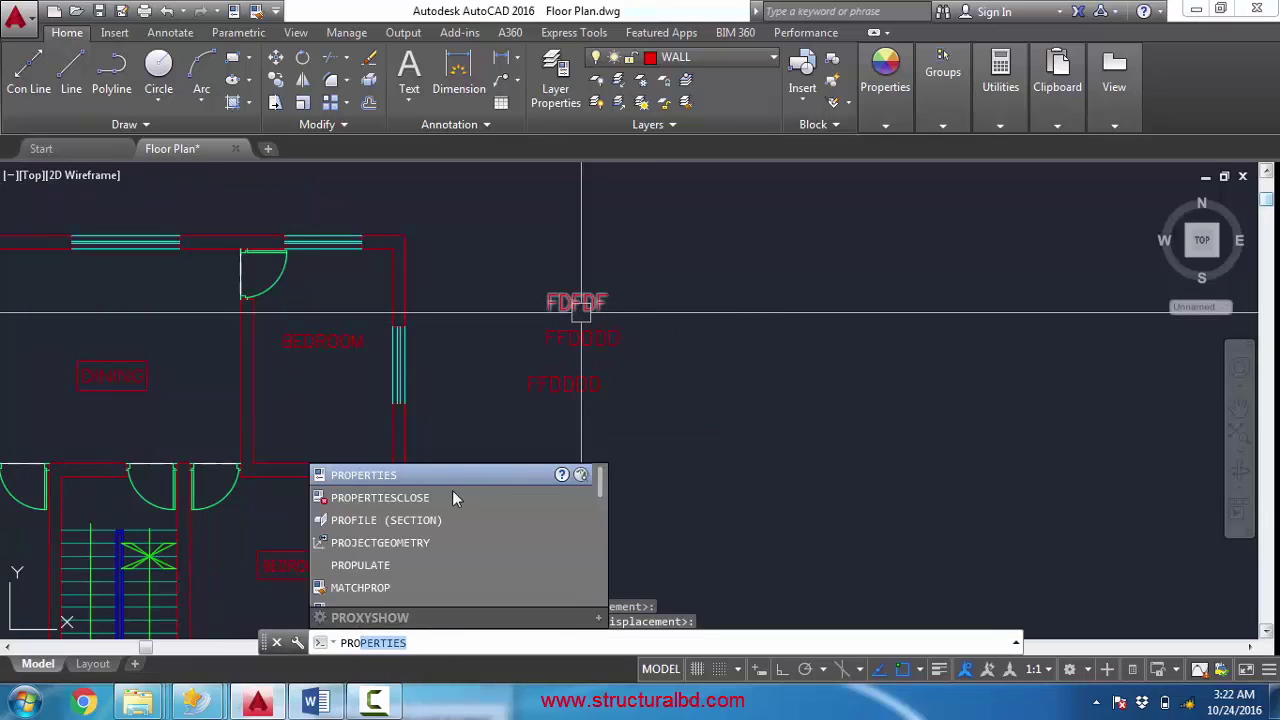
click(410, 477)
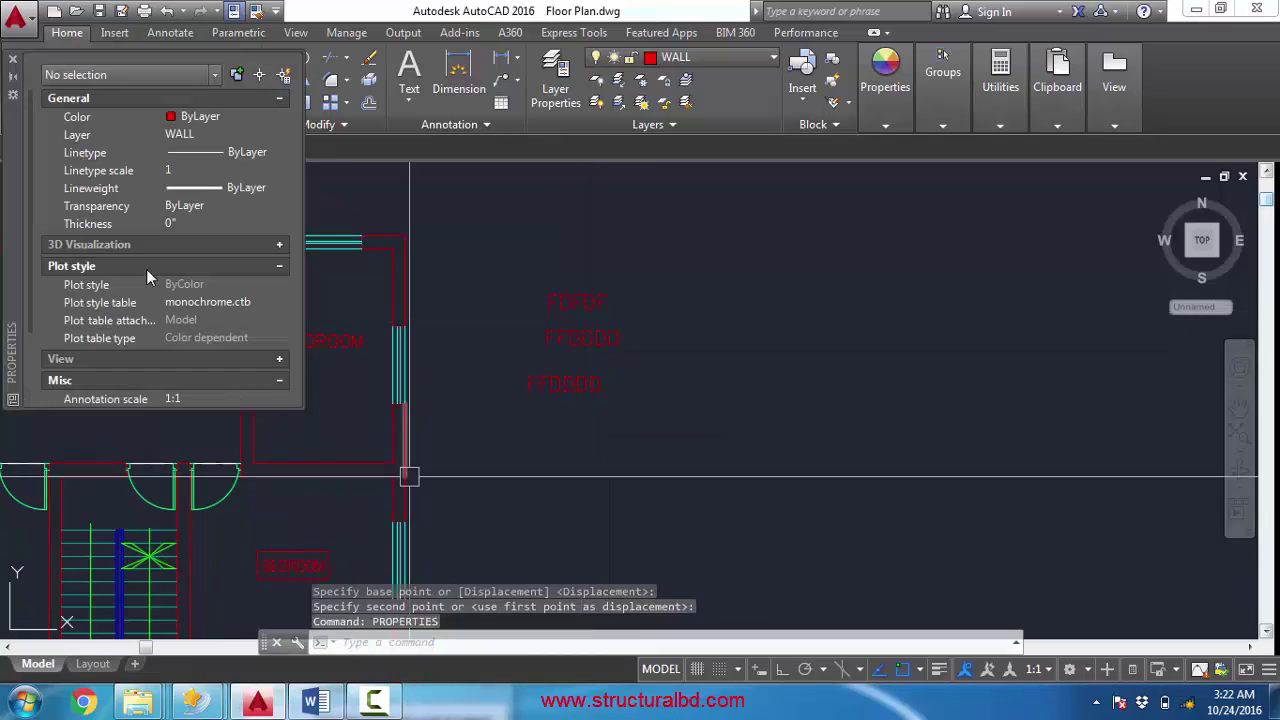
click(576, 303)
scroll(570, 330, up, 2)
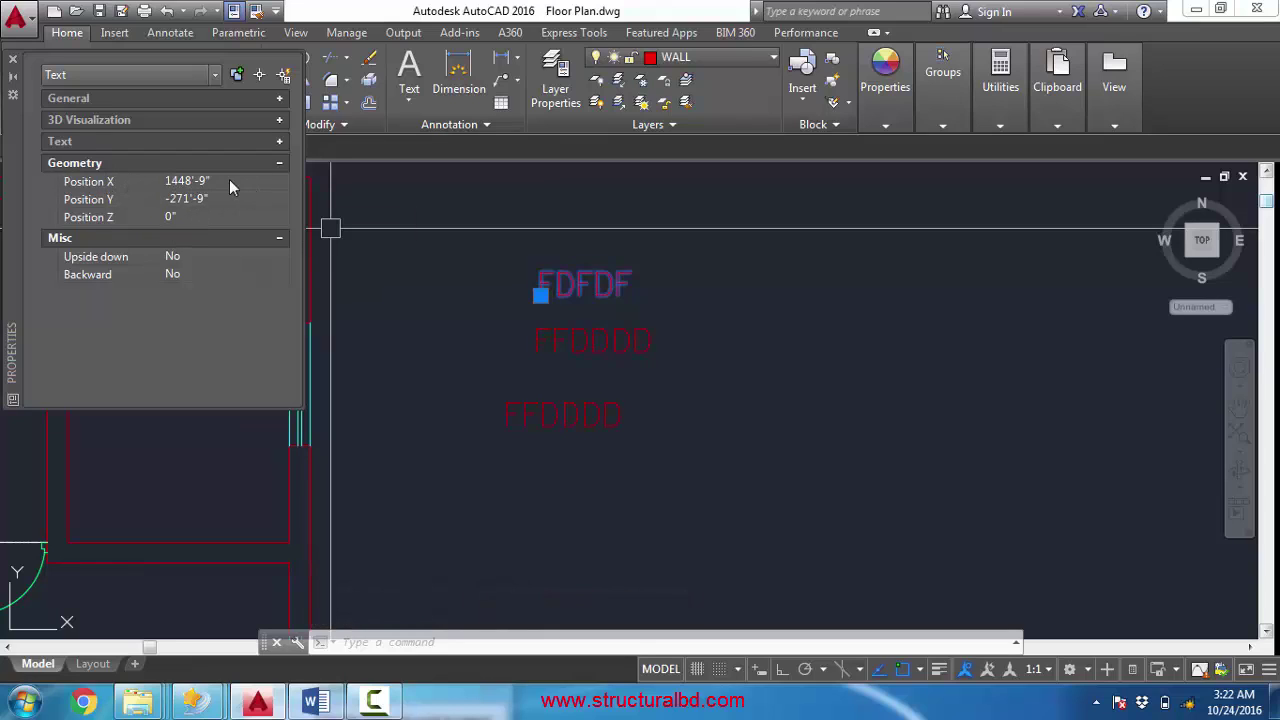
click(194, 181)
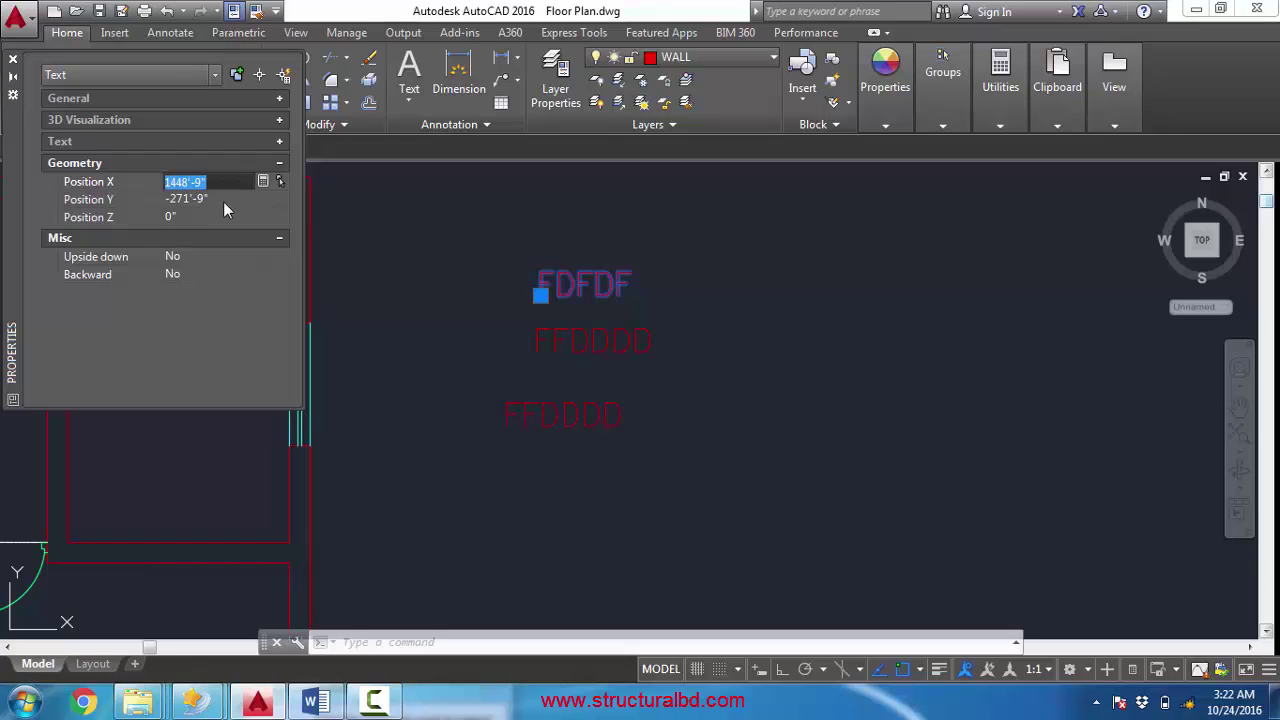
key(Escape)
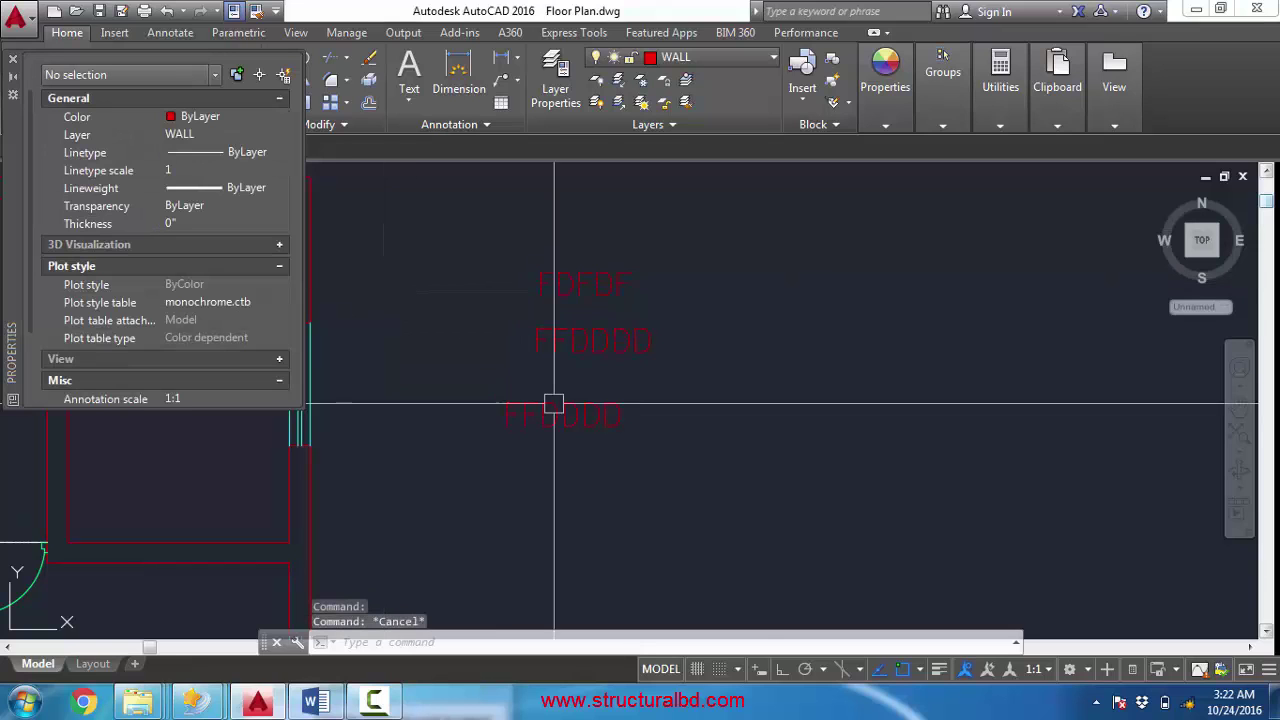
- Set Position X of both FFDDDD texts to 1448'-9" to align them with the FDFDF text
click(548, 343)
click(548, 418)
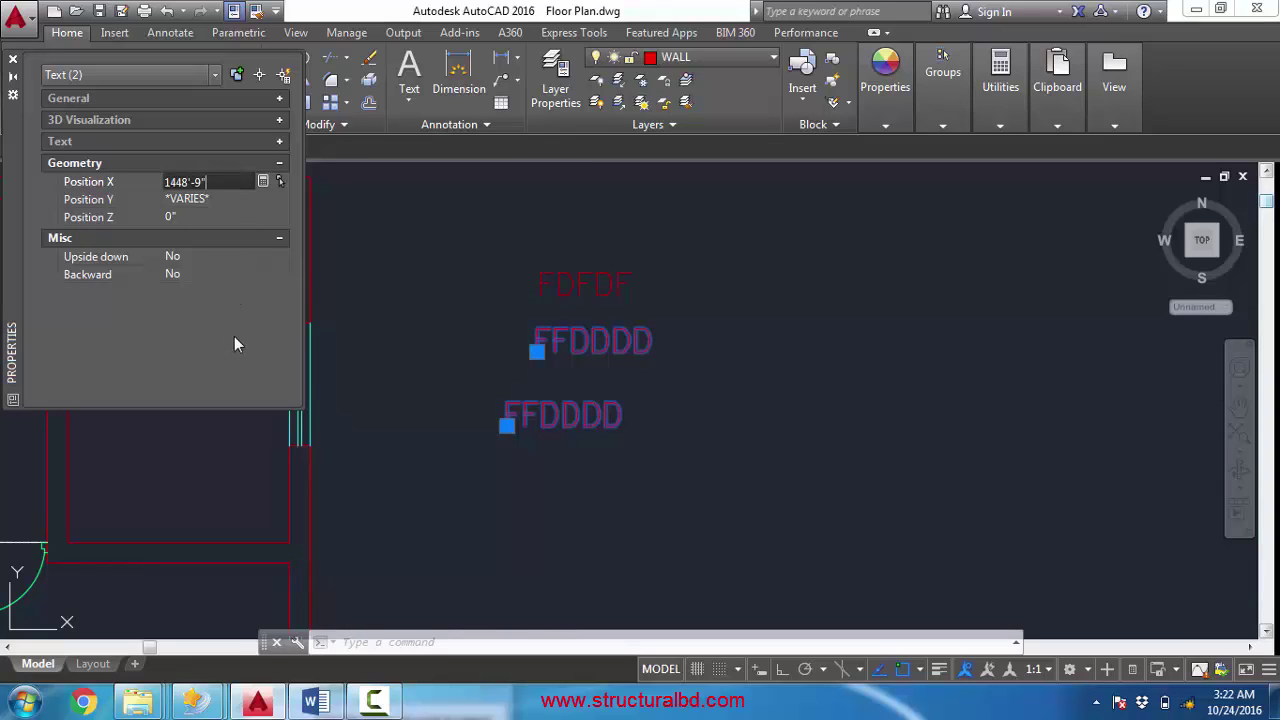
key(Return)
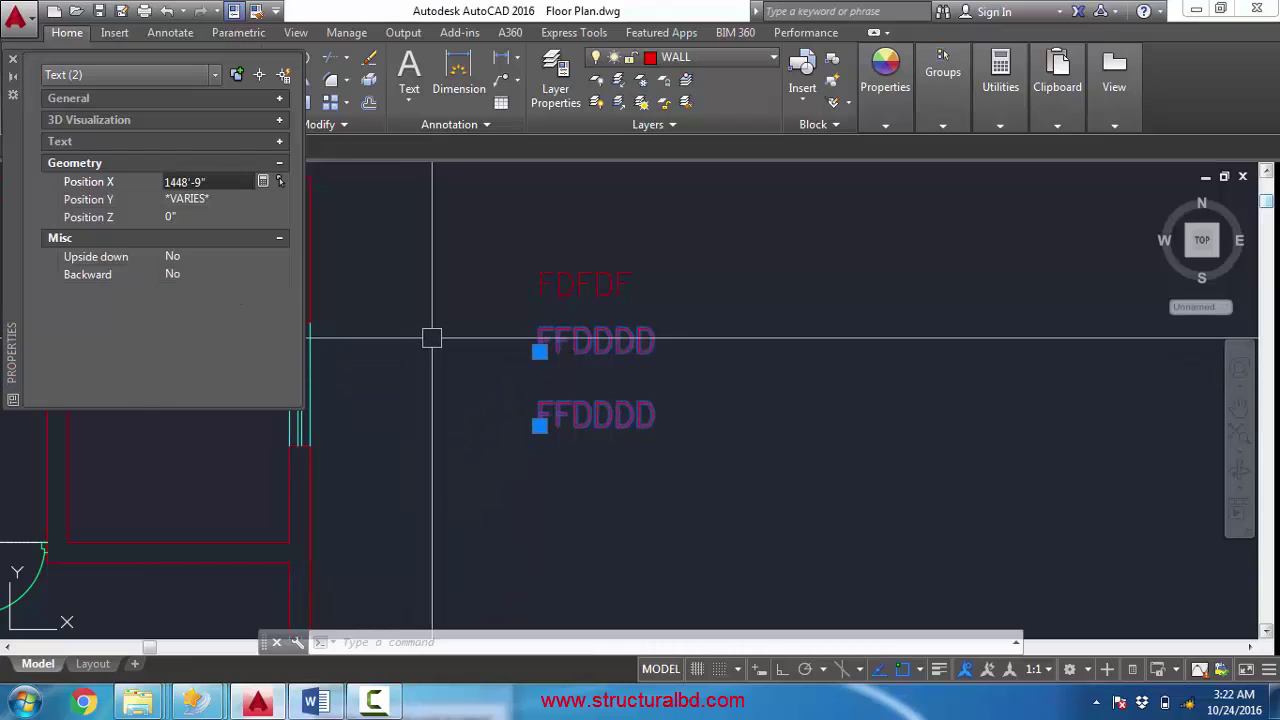
key(Escape)
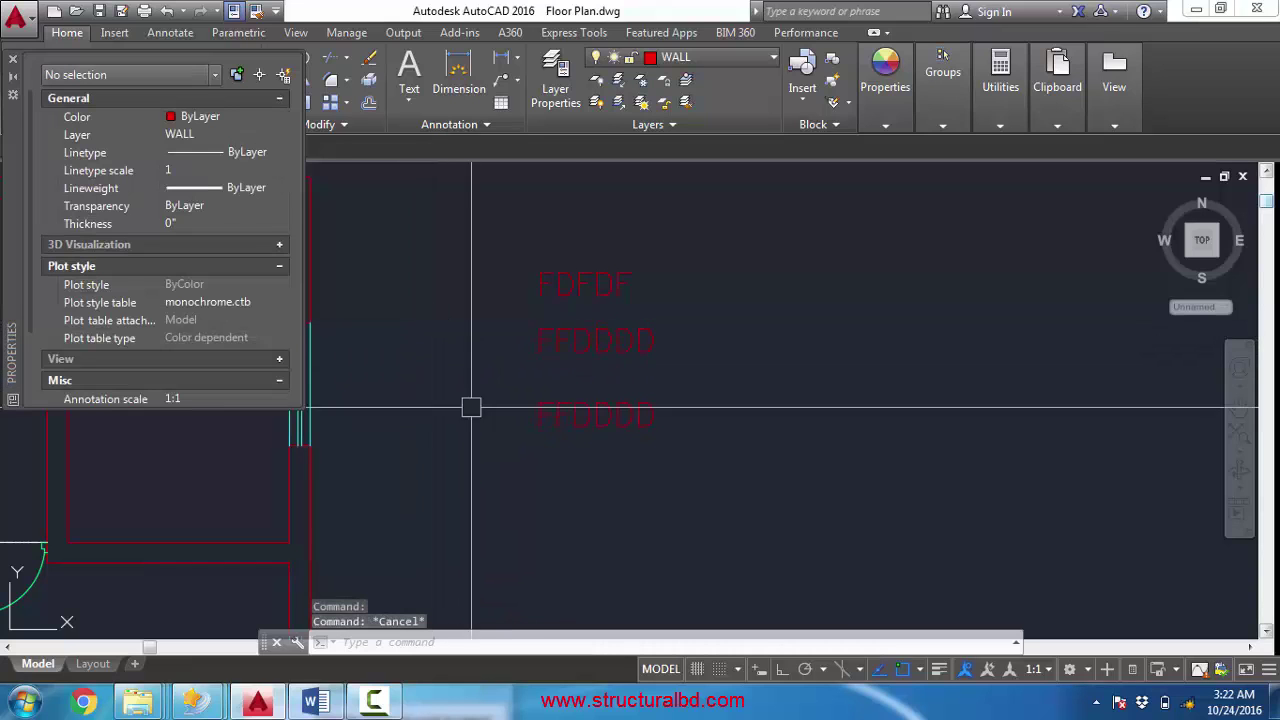
- Close the object properties and move the three aligned texts together up and to the right, farther from the floor plan
click(775, 487)
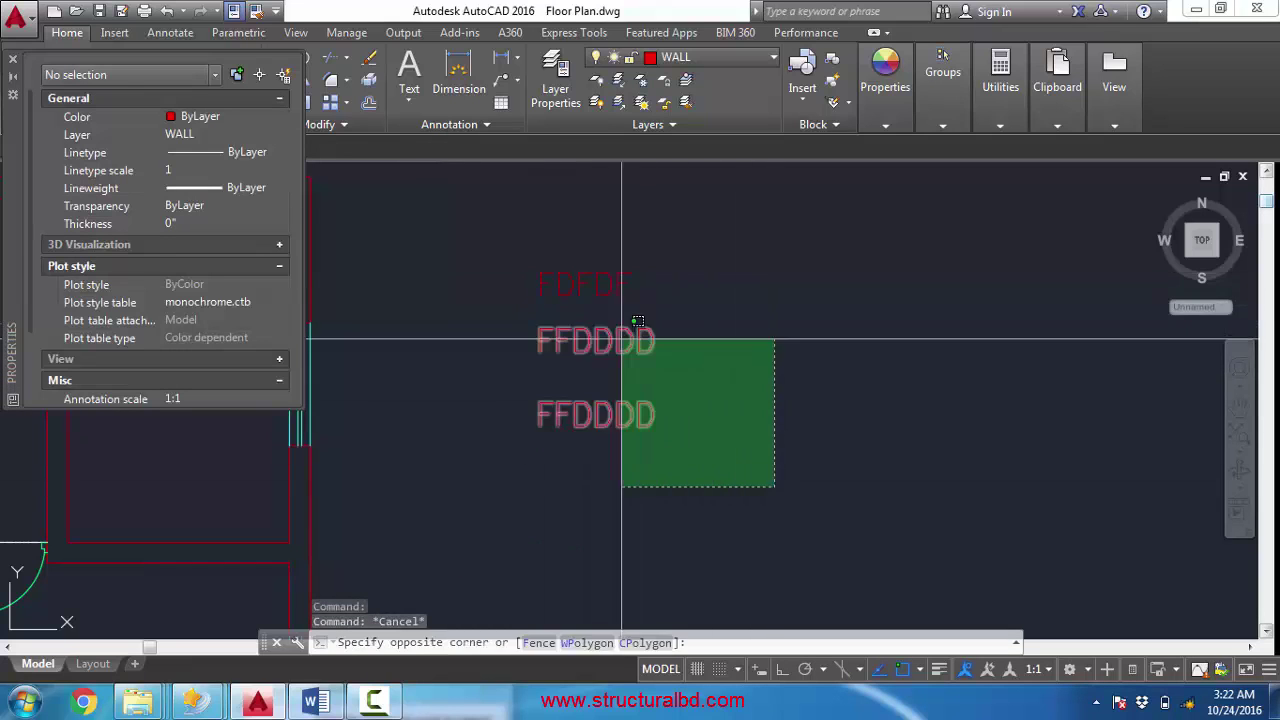
click(533, 229)
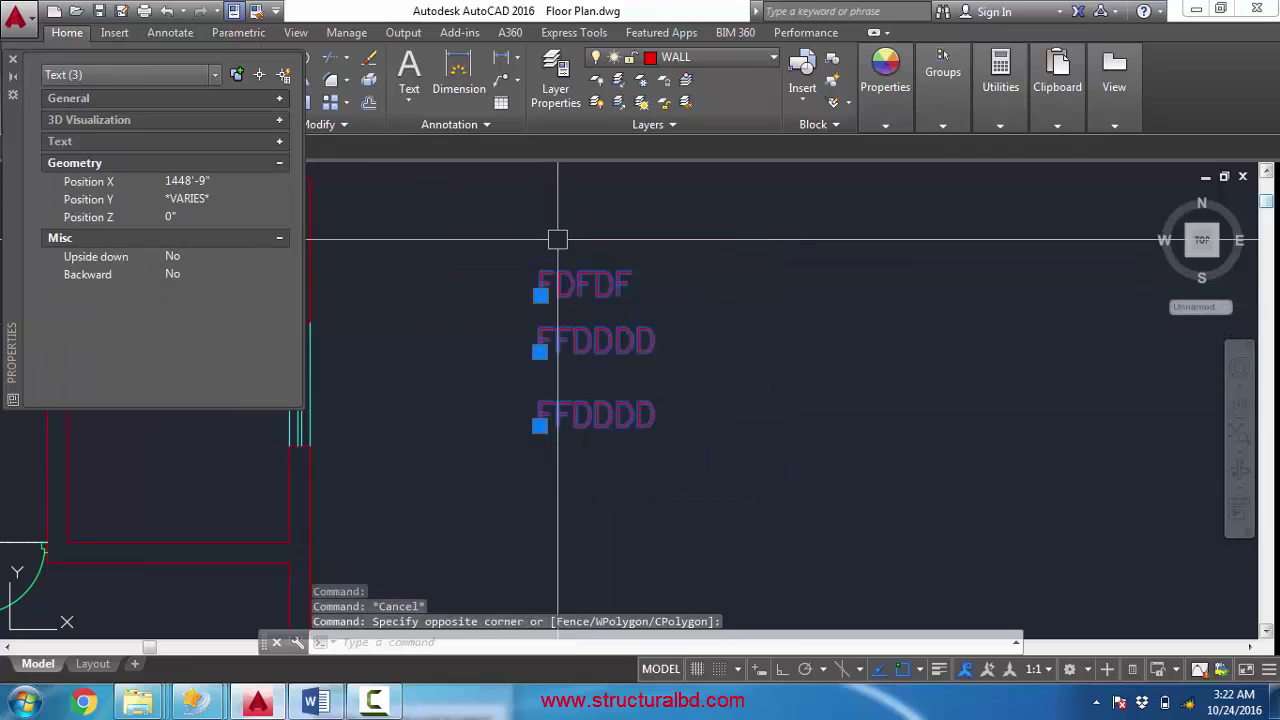
click(14, 62)
click(275, 57)
click(785, 411)
middle_drag(850, 440, 634, 473)
- Copy the three aligned texts directly below the originals, keeping nearly the same left alignment
click(757, 467)
click(514, 255)
click(275, 82)
click(275, 80)
click(812, 332)
middle_drag(833, 272, 836, 300)
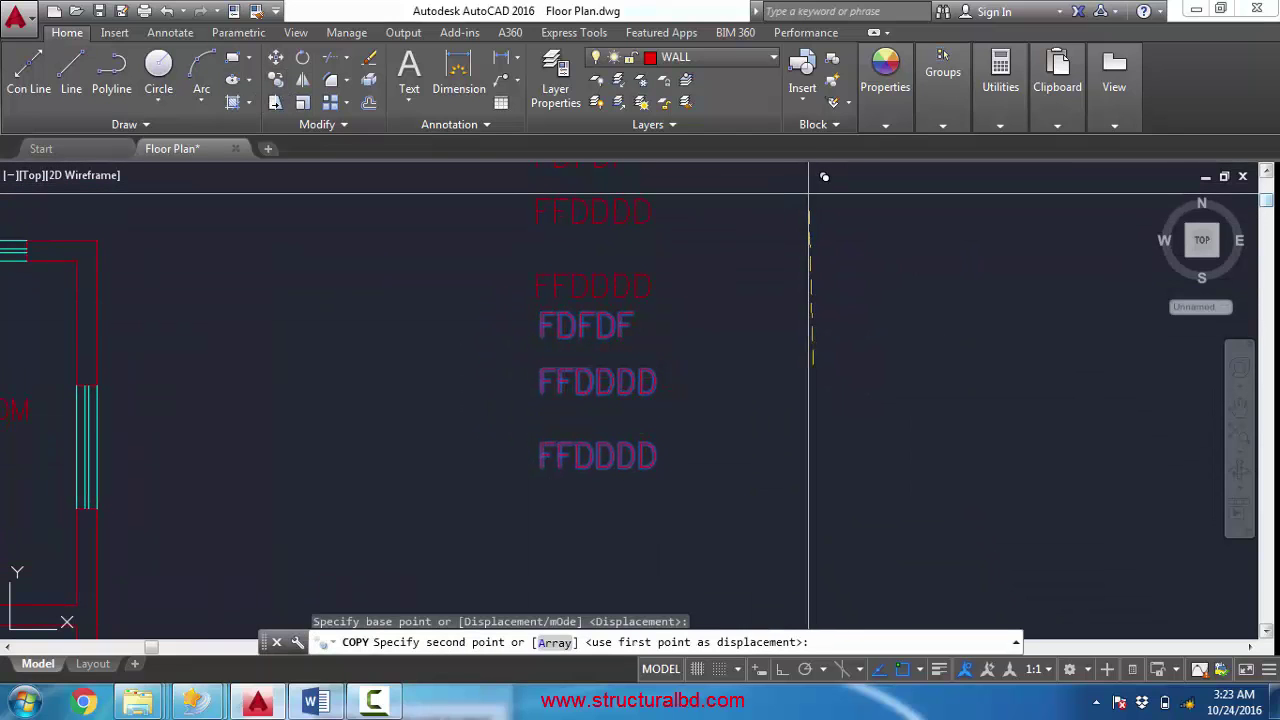
key(Escape)
scroll(760, 315, down, 2)
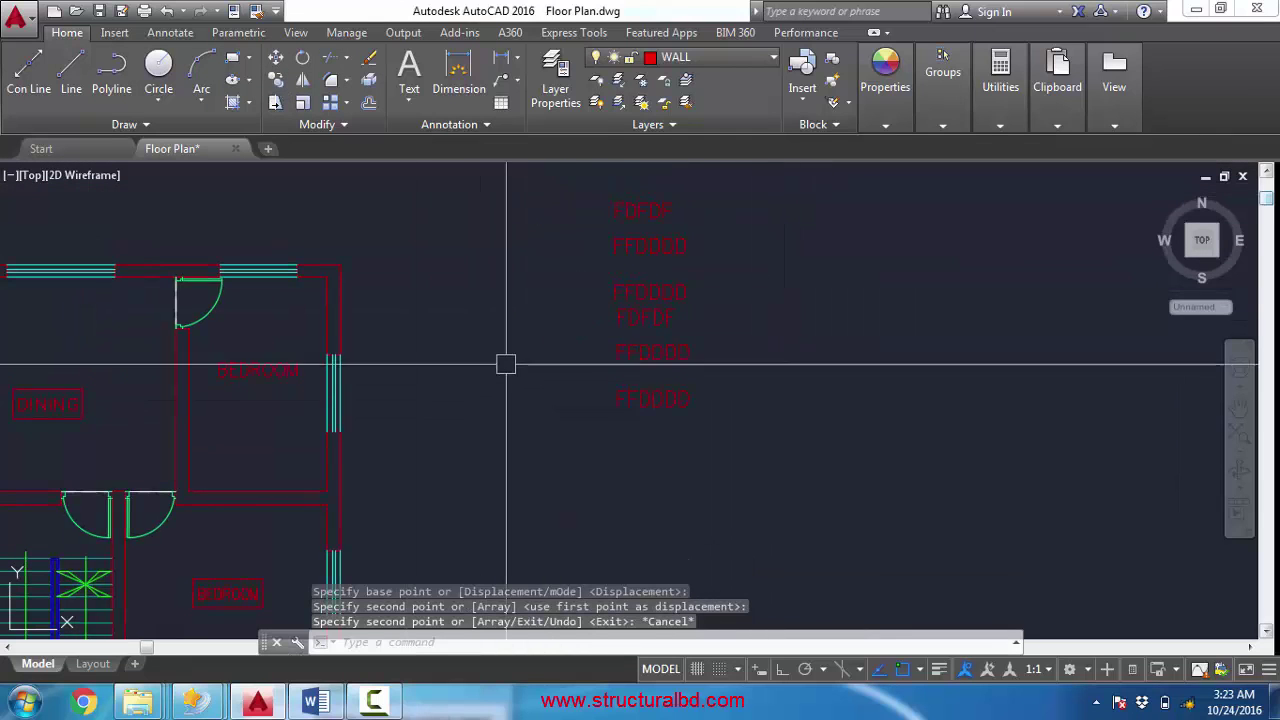
scroll(643, 360, down, 5)
scroll(600, 306, up, 7)
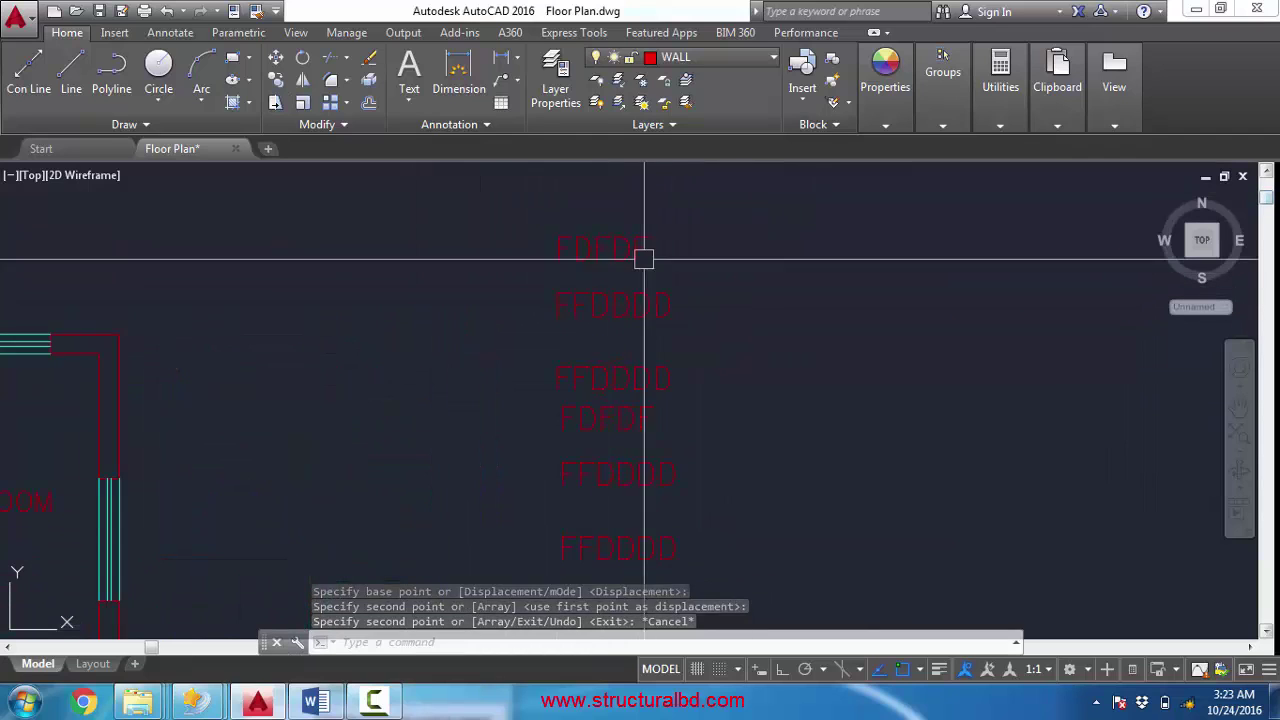
scroll(660, 277, down, 3)
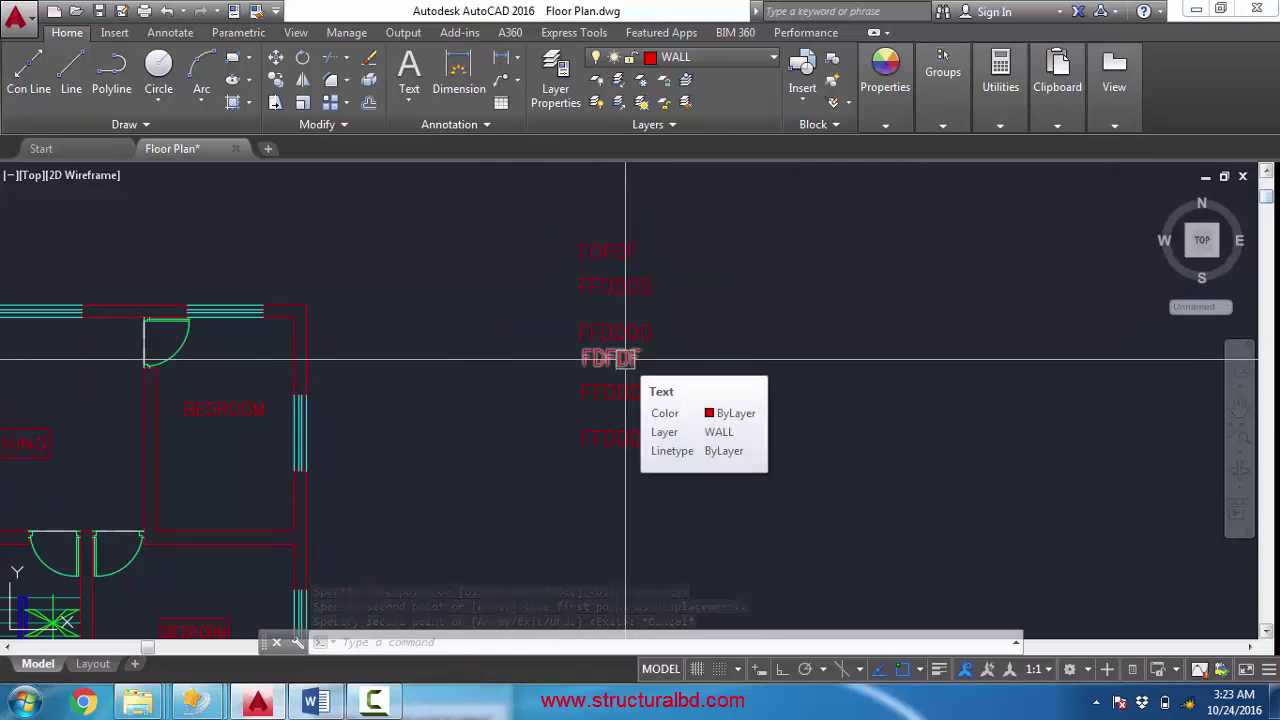